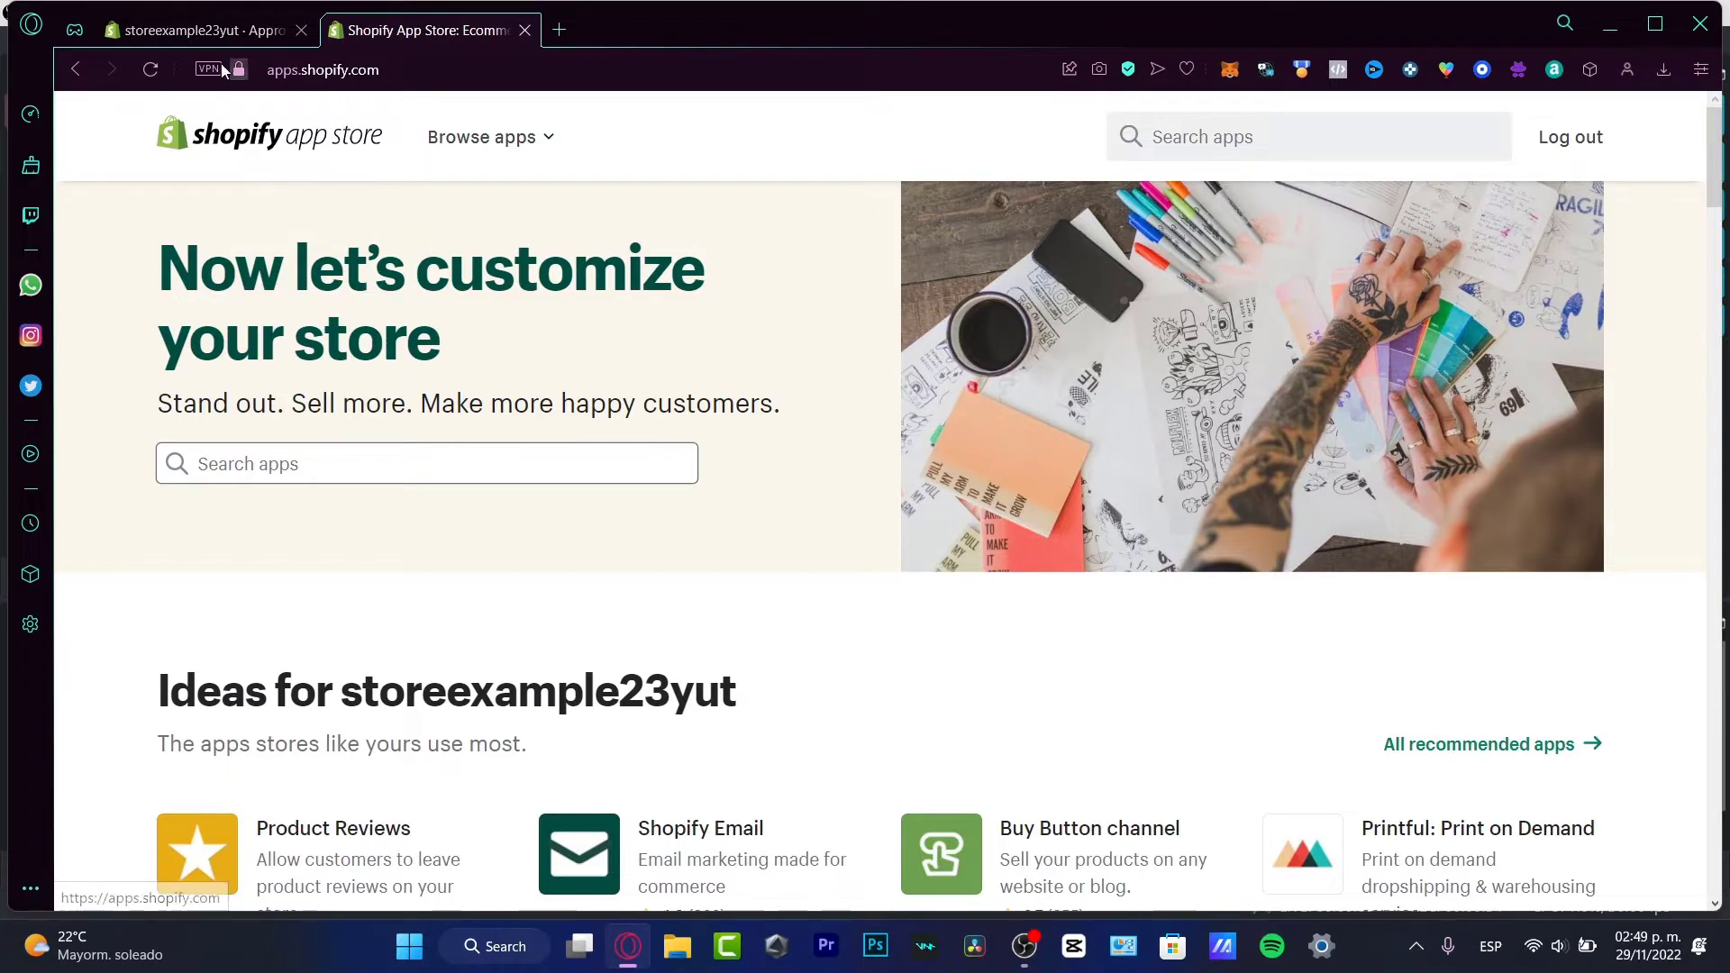
Return to the store admin's Home page, dismissing the app suggestions and trial notice, and expand the setup guide
click(207, 36)
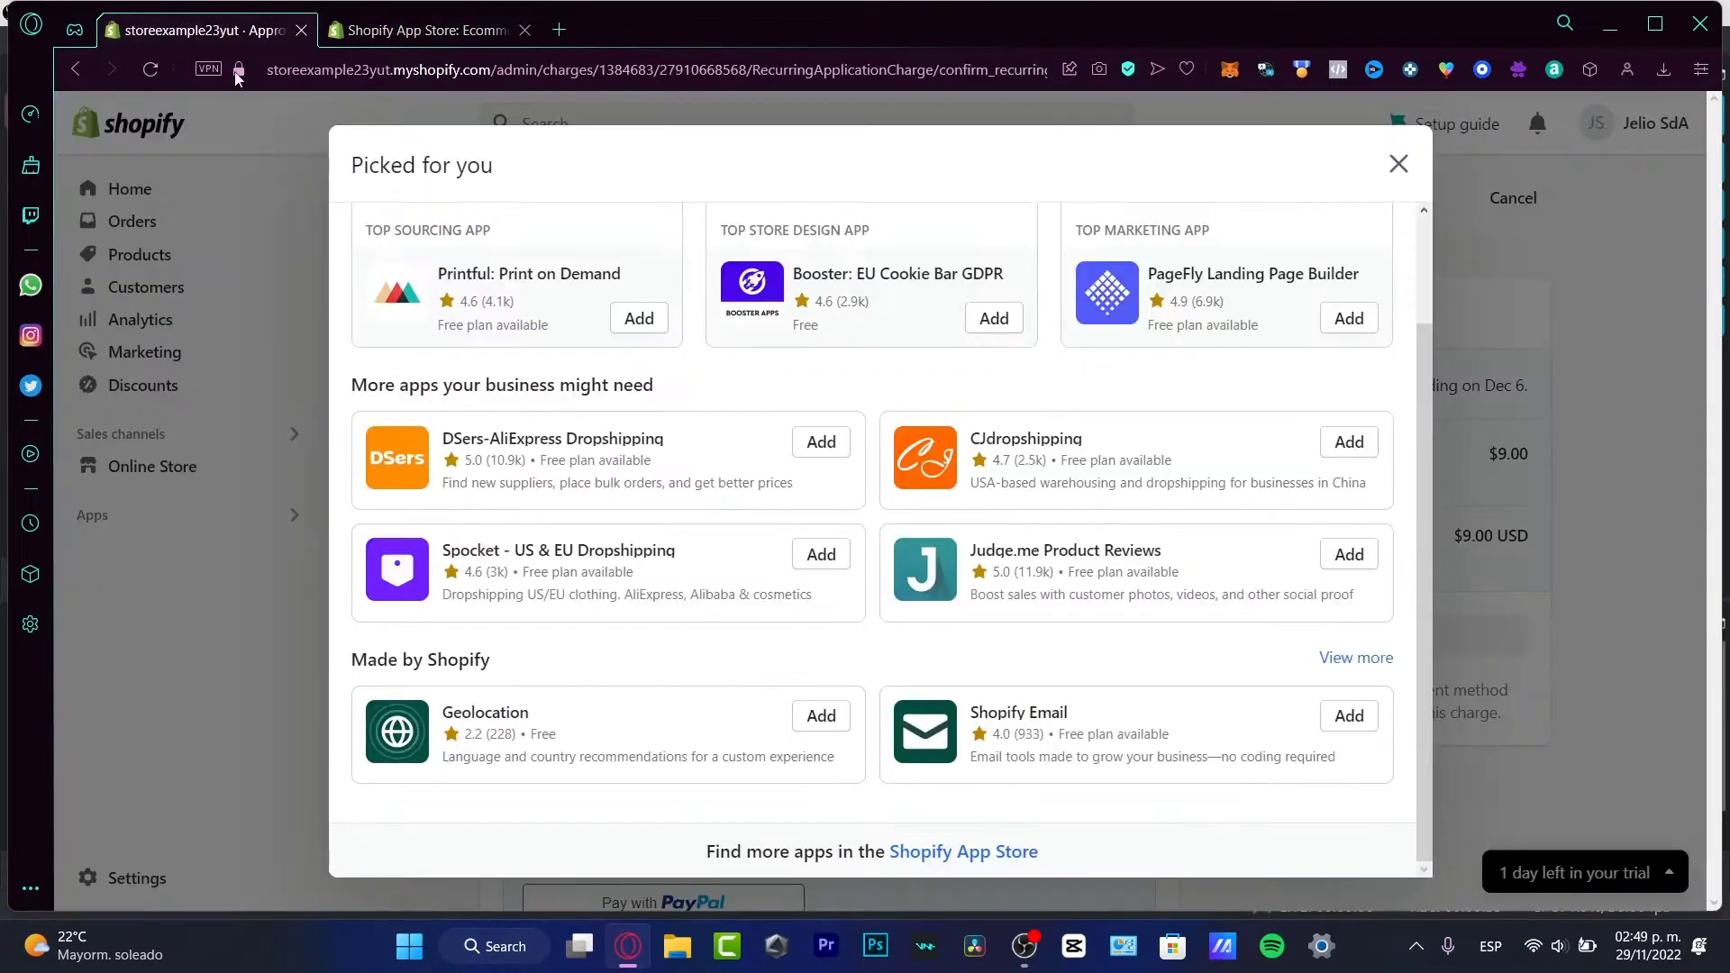
click(276, 193)
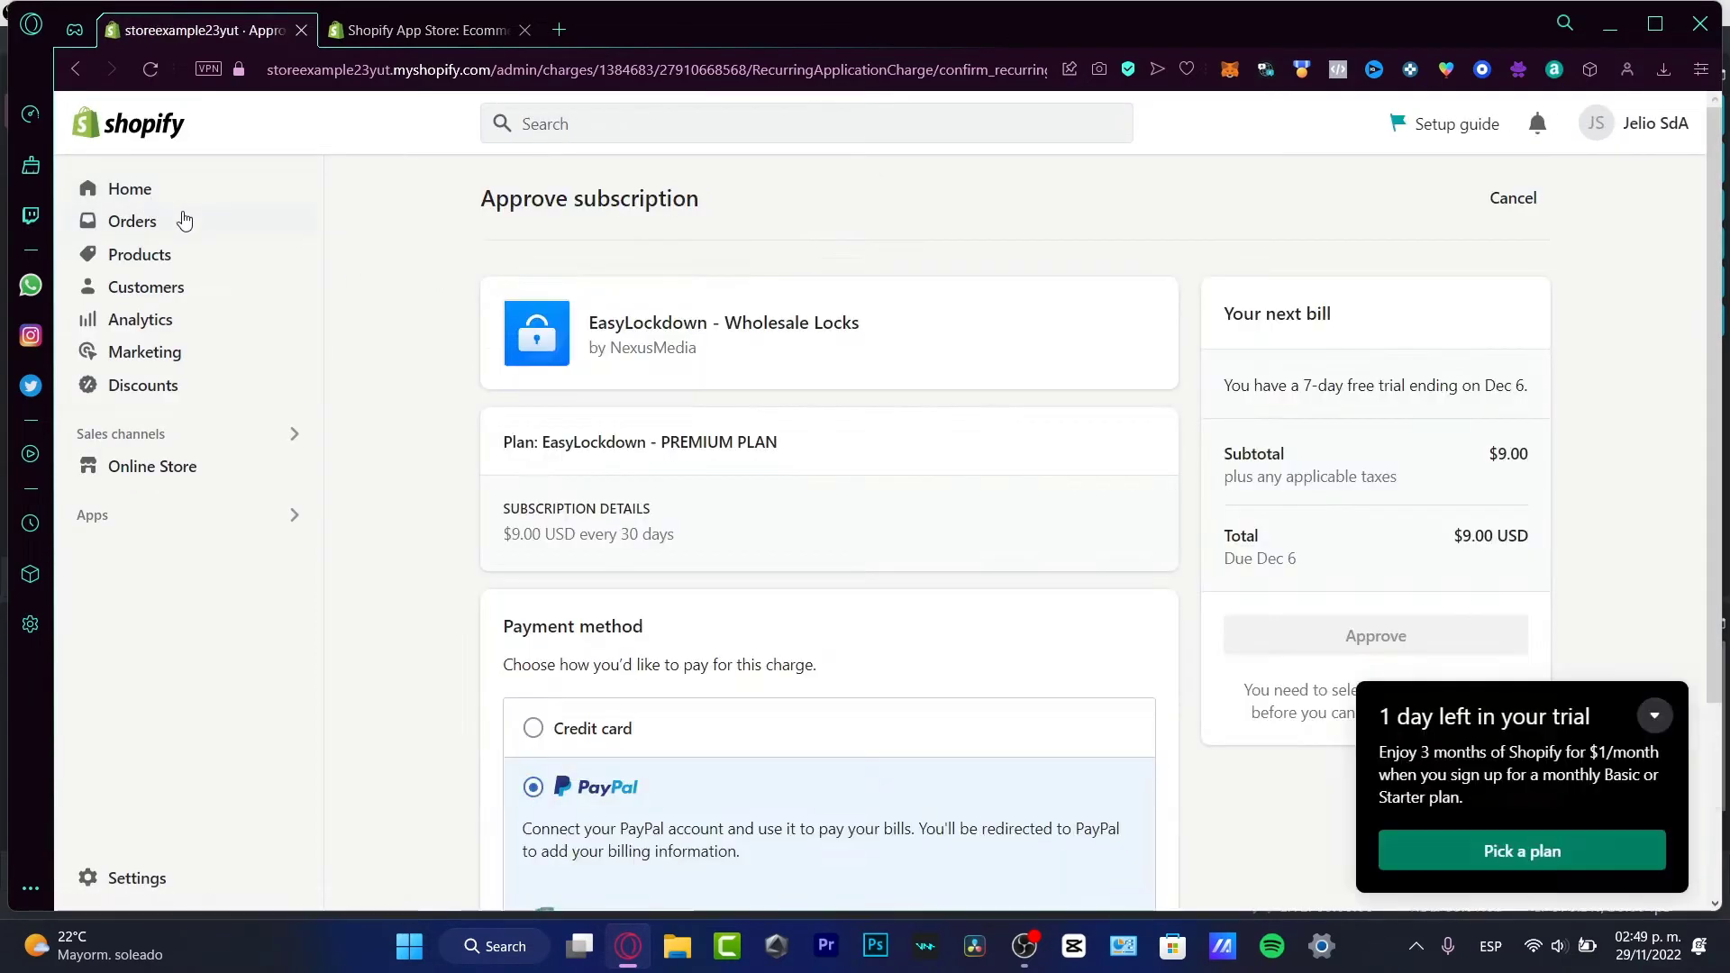
click(144, 192)
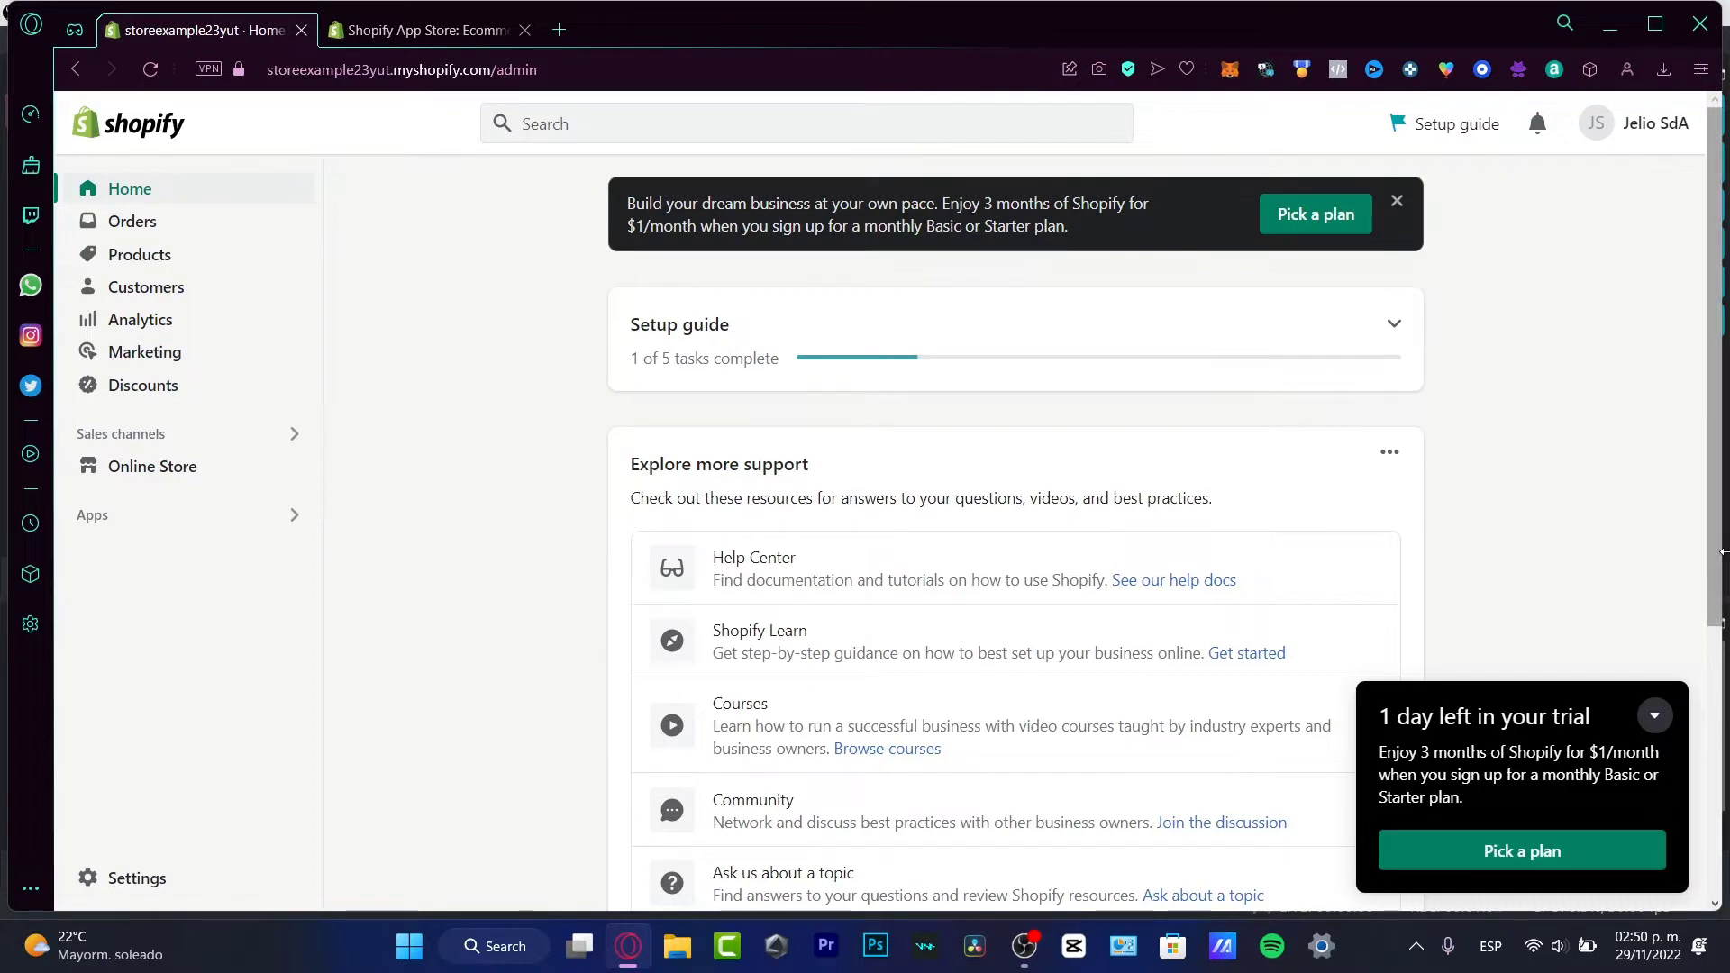
click(1655, 716)
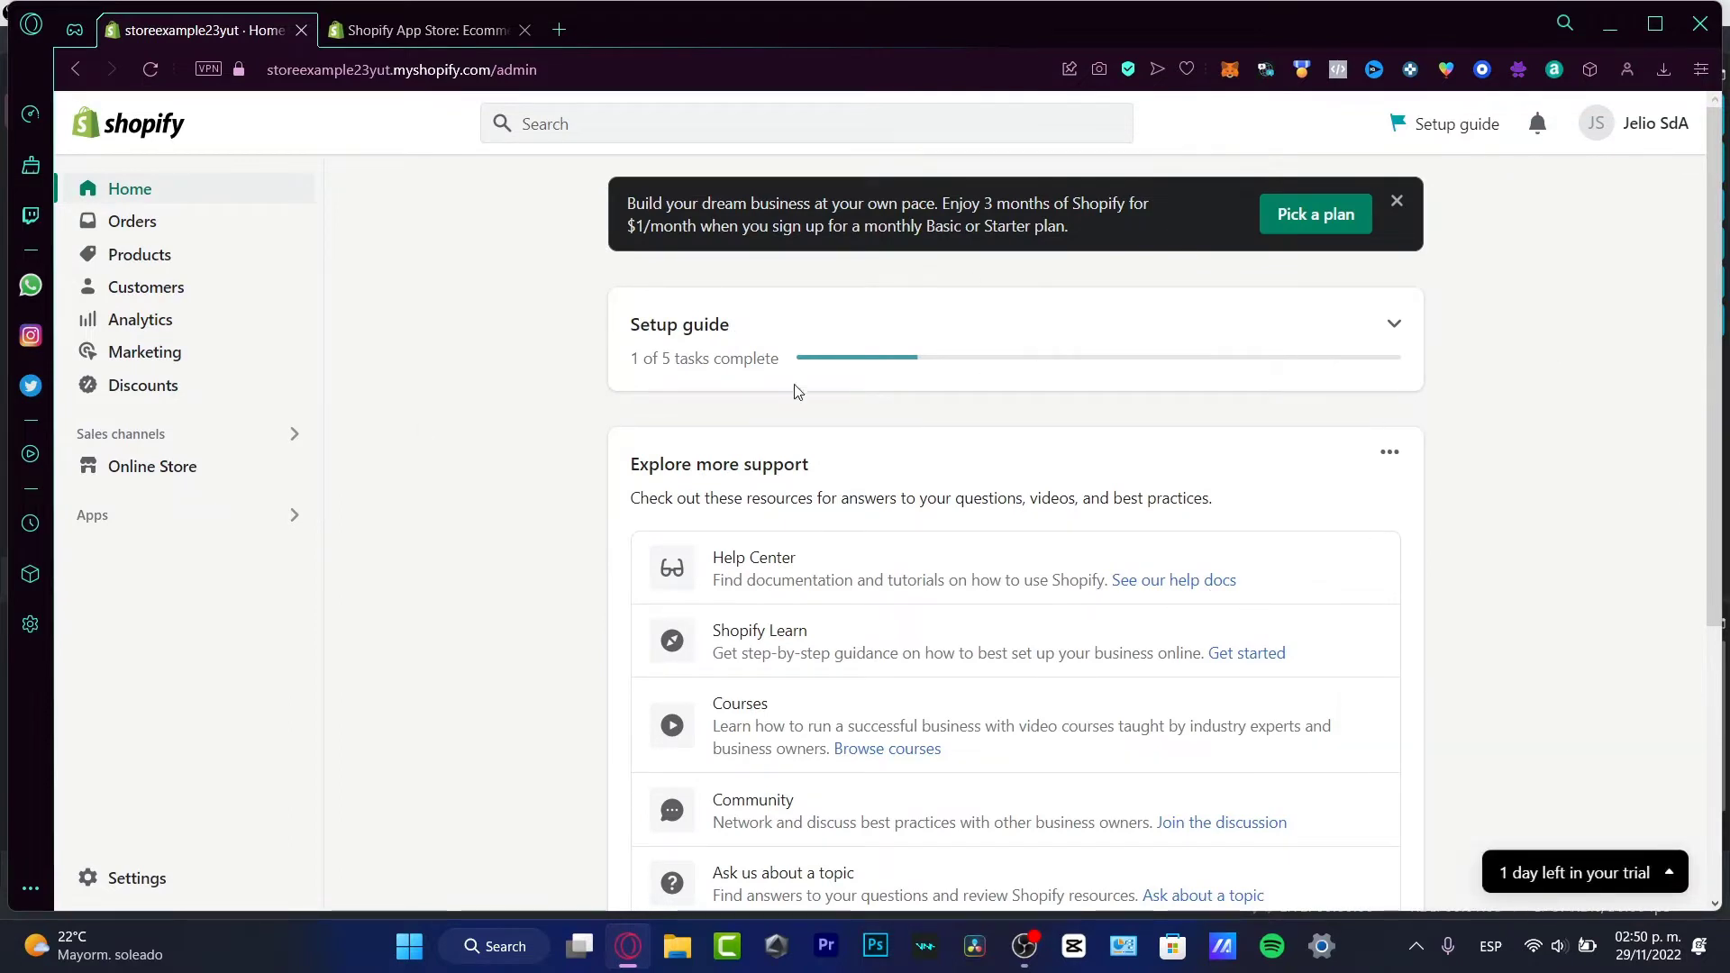
click(1406, 345)
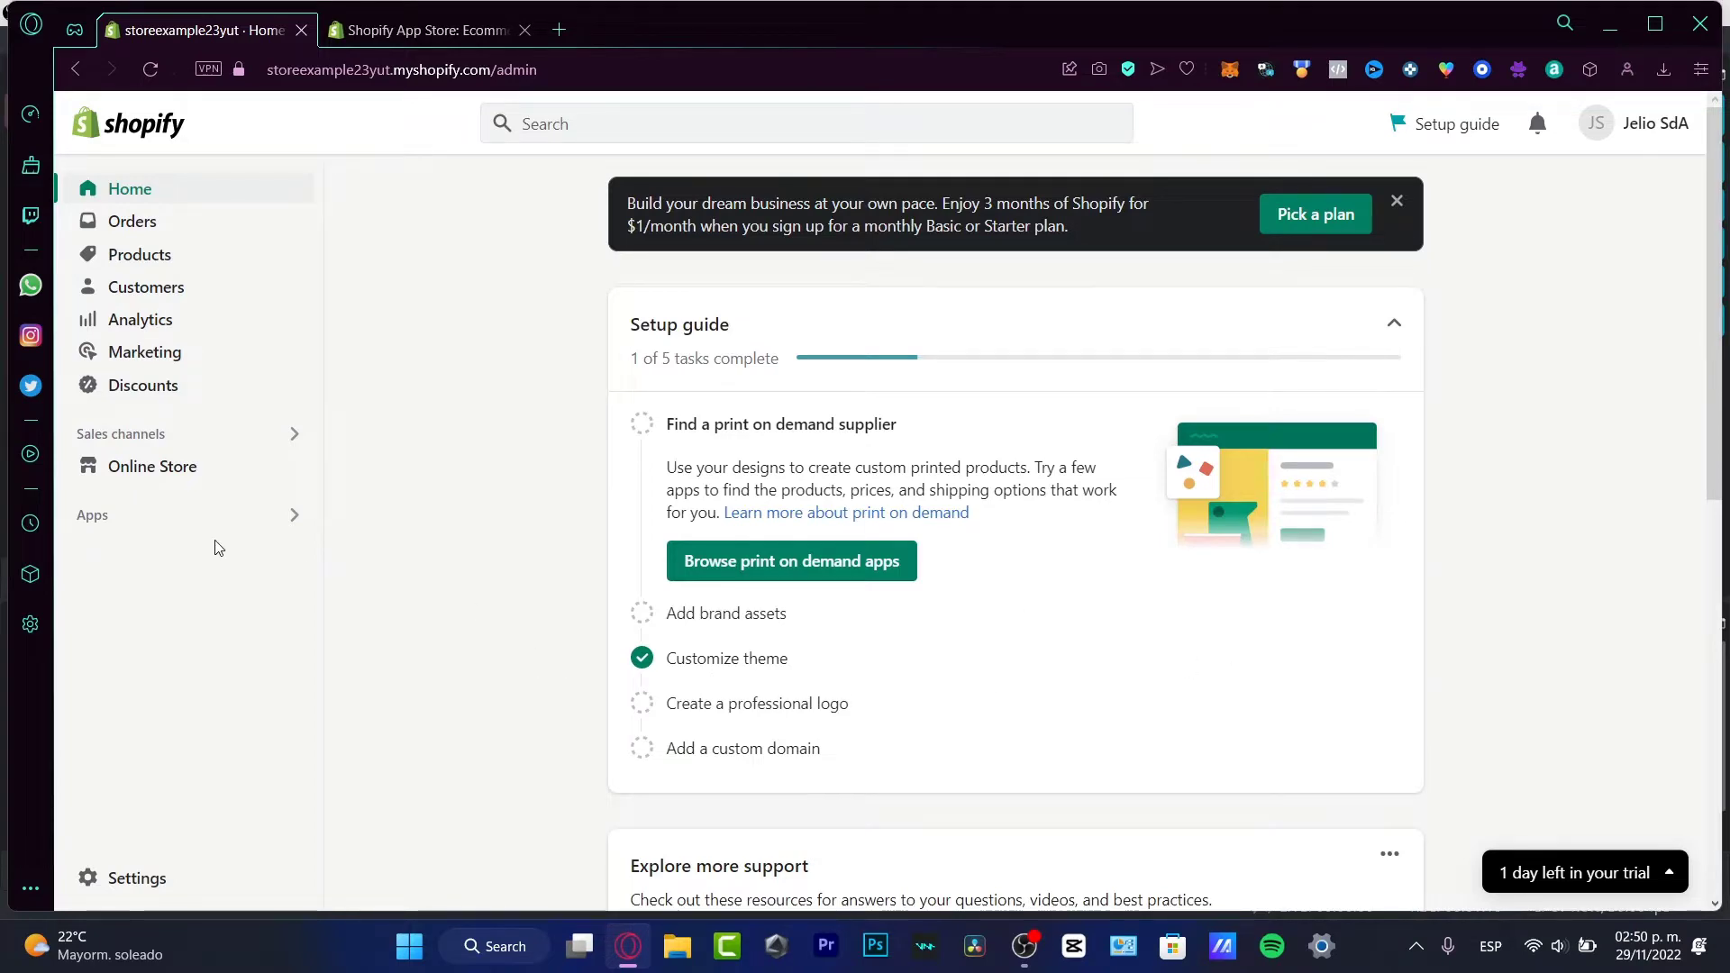
View the recommended apps for the store and continue to the Shopify App Store
click(132, 518)
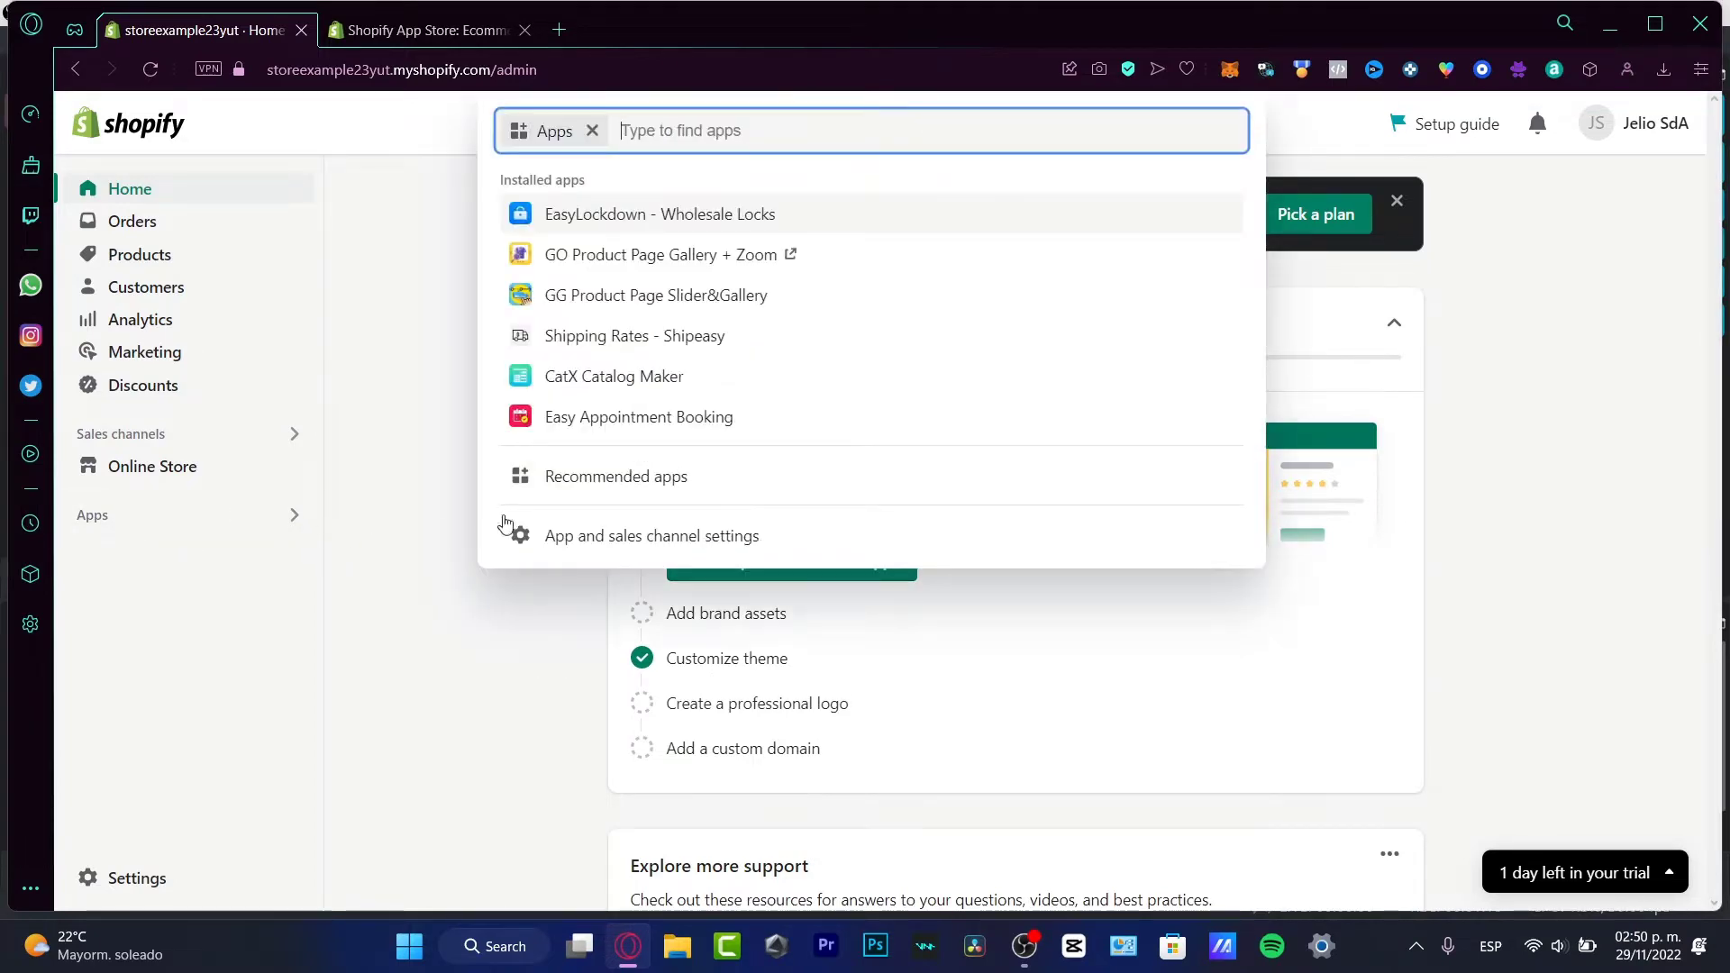
click(635, 483)
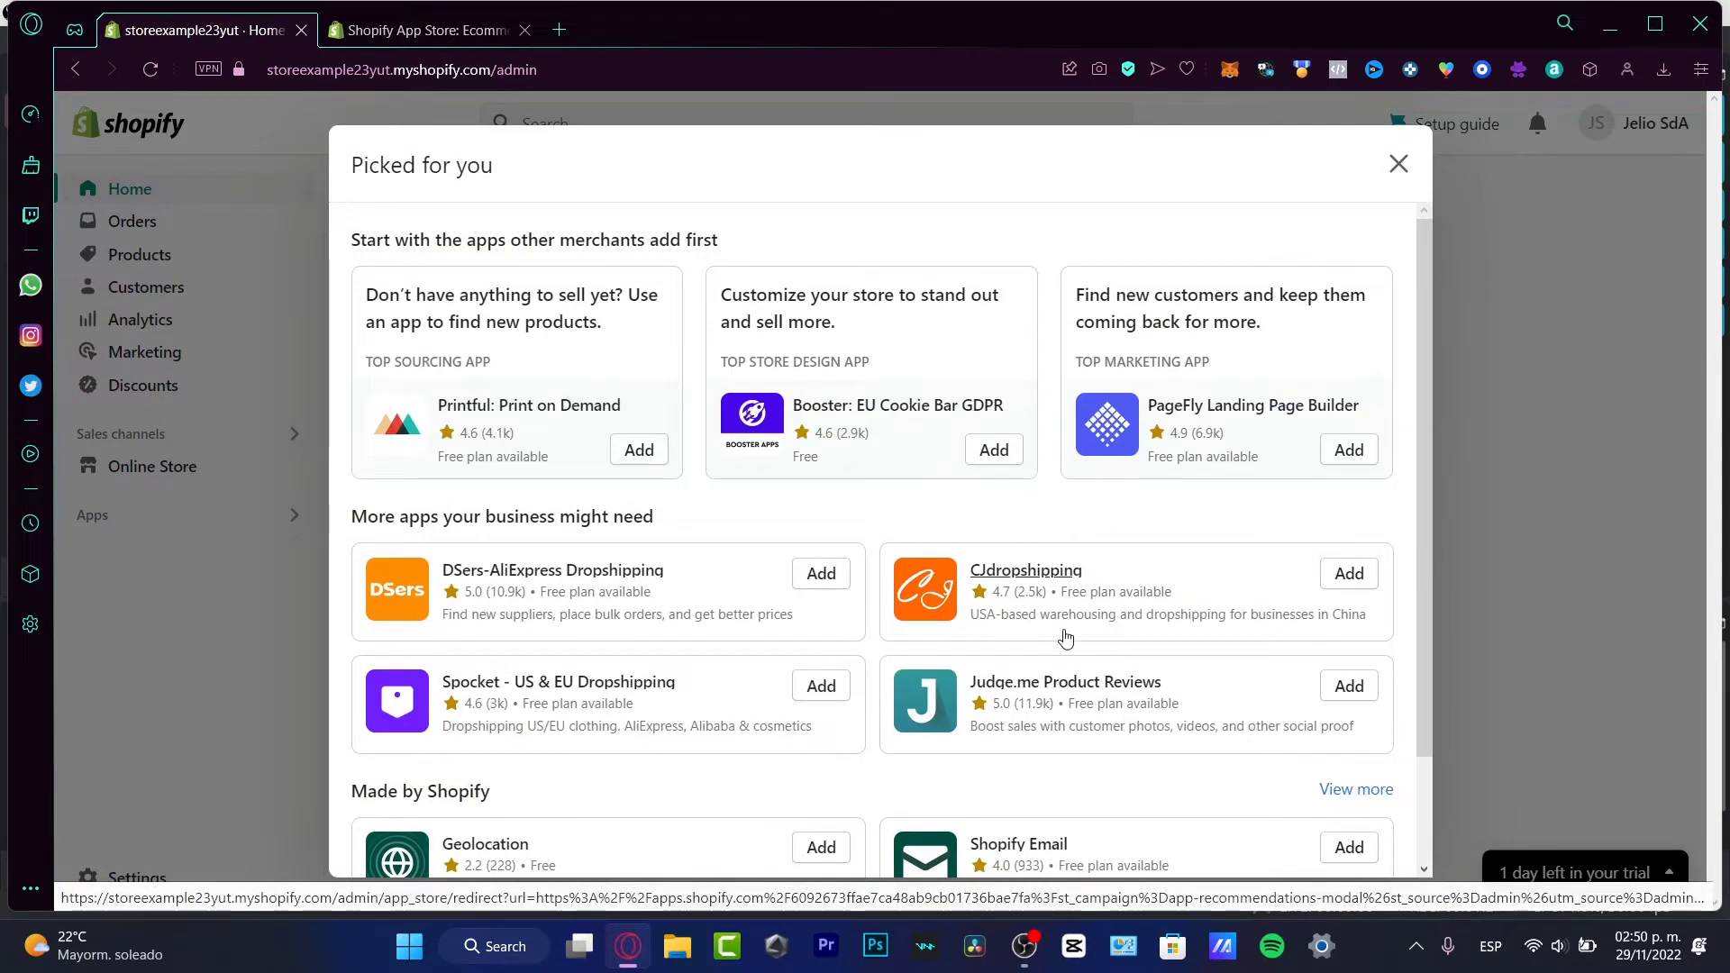
scroll(1132, 521, down, 2)
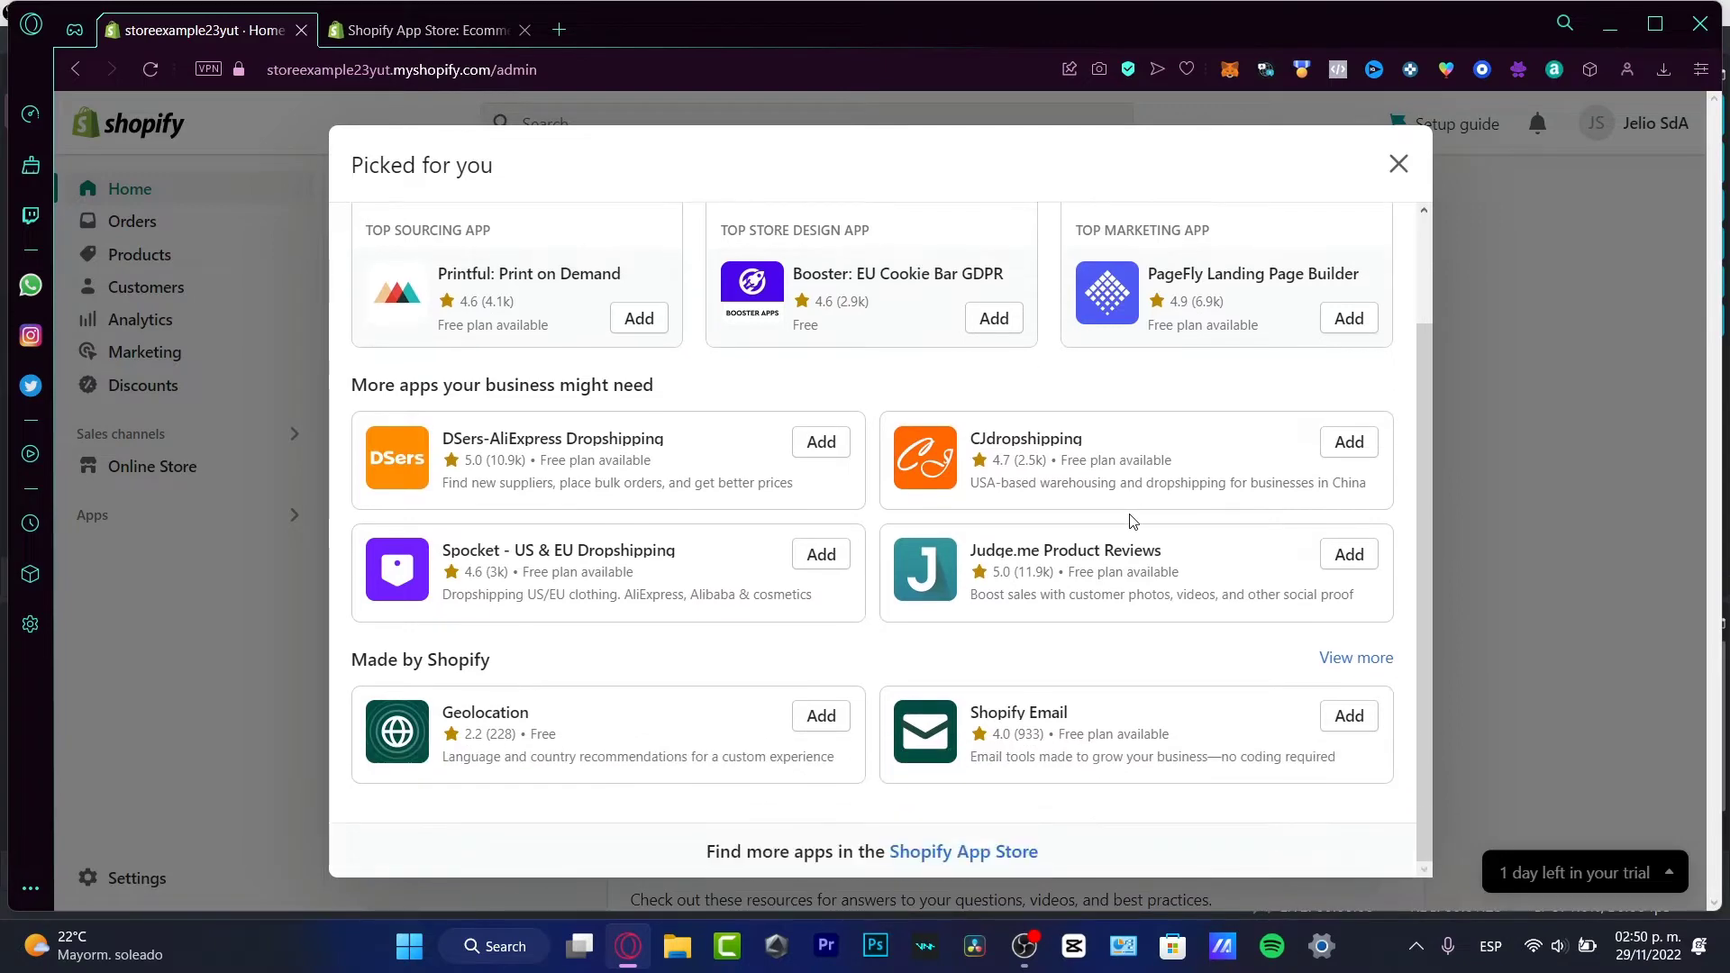
click(1036, 864)
Search the app store for "cj drop"
click(1230, 138)
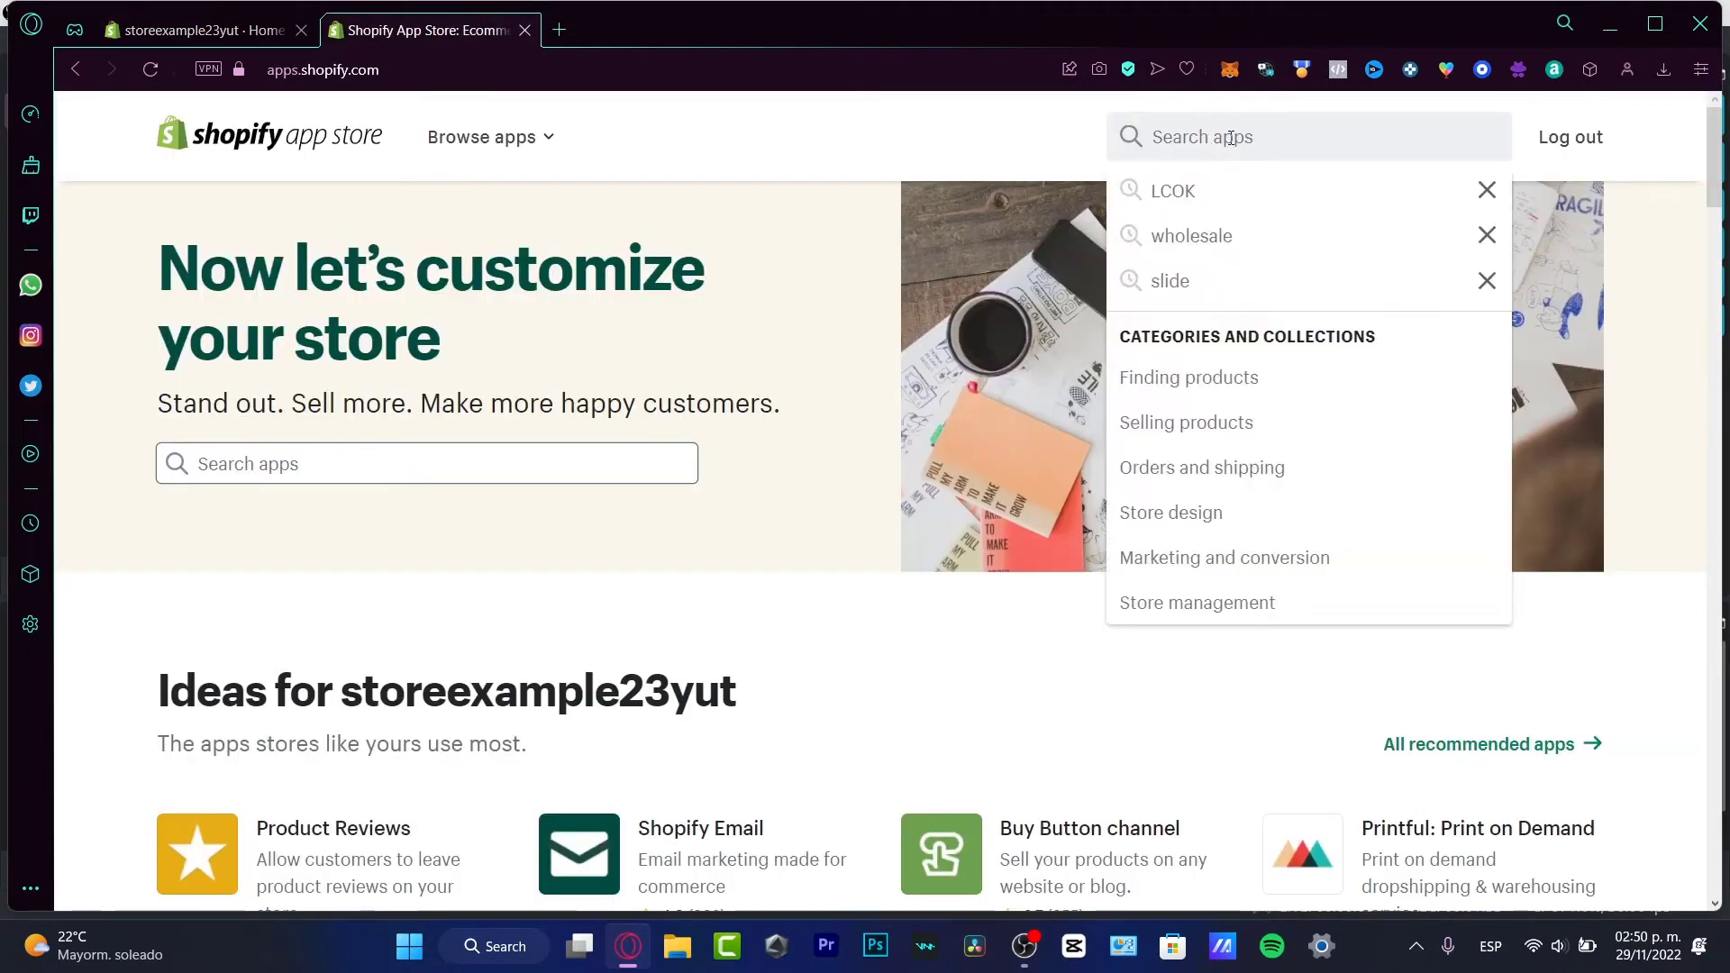
text(cj)
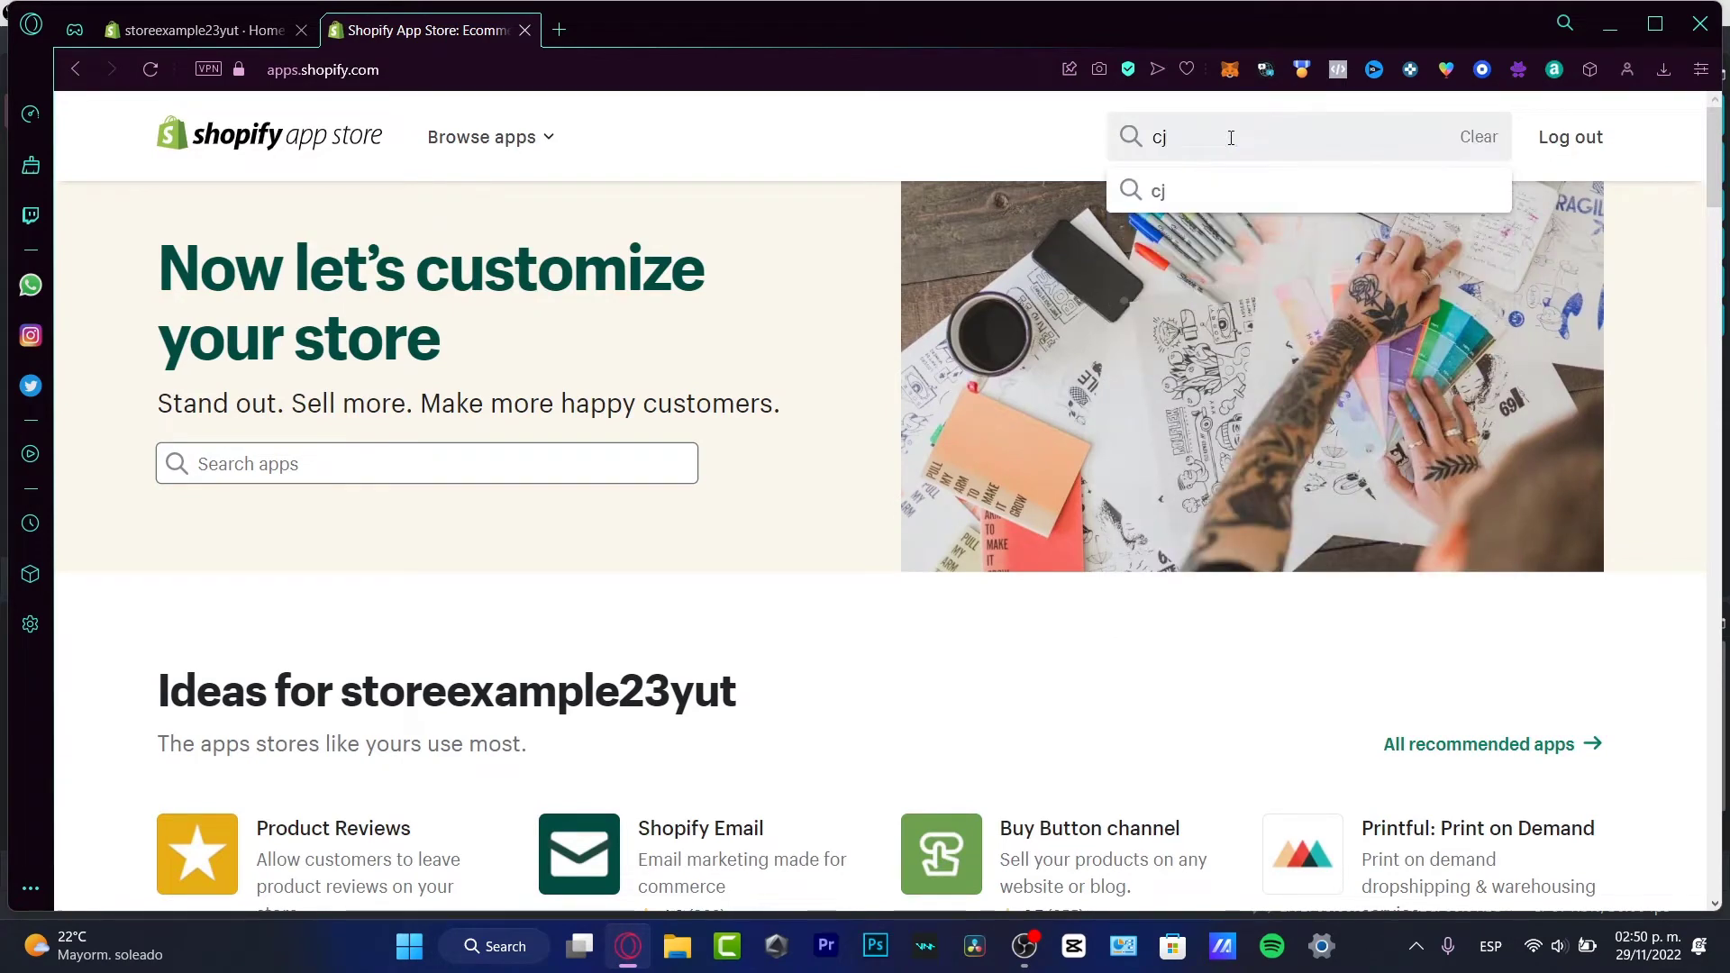
text( drop)
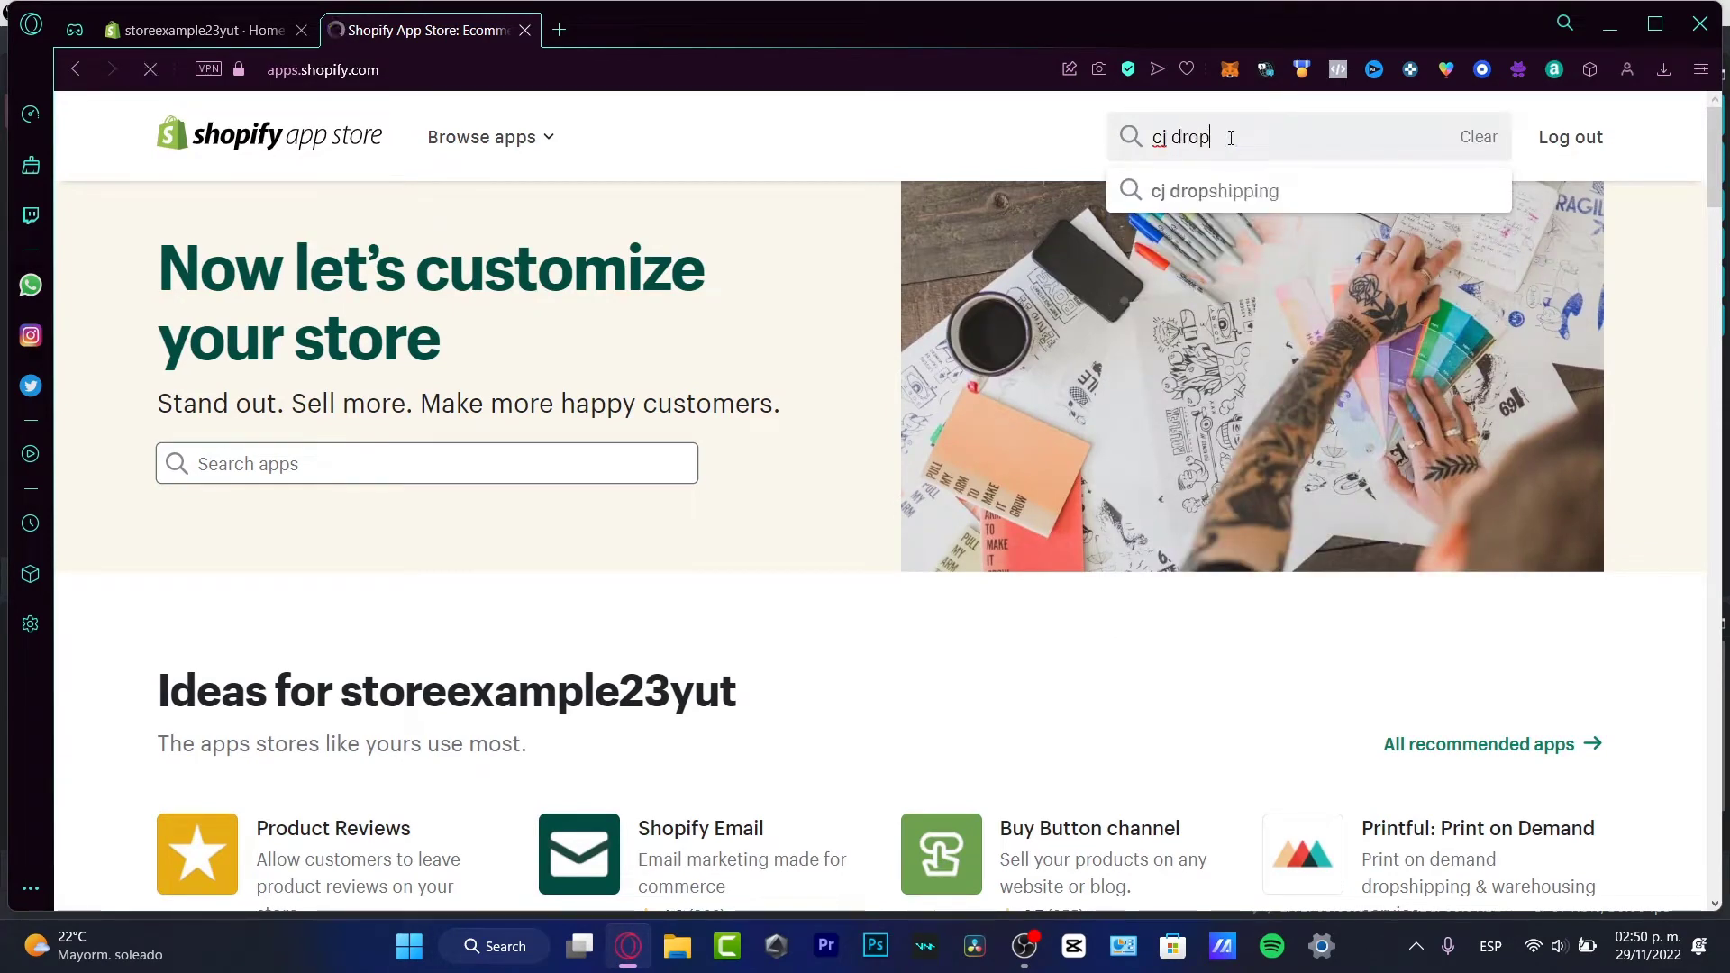
key(Return)
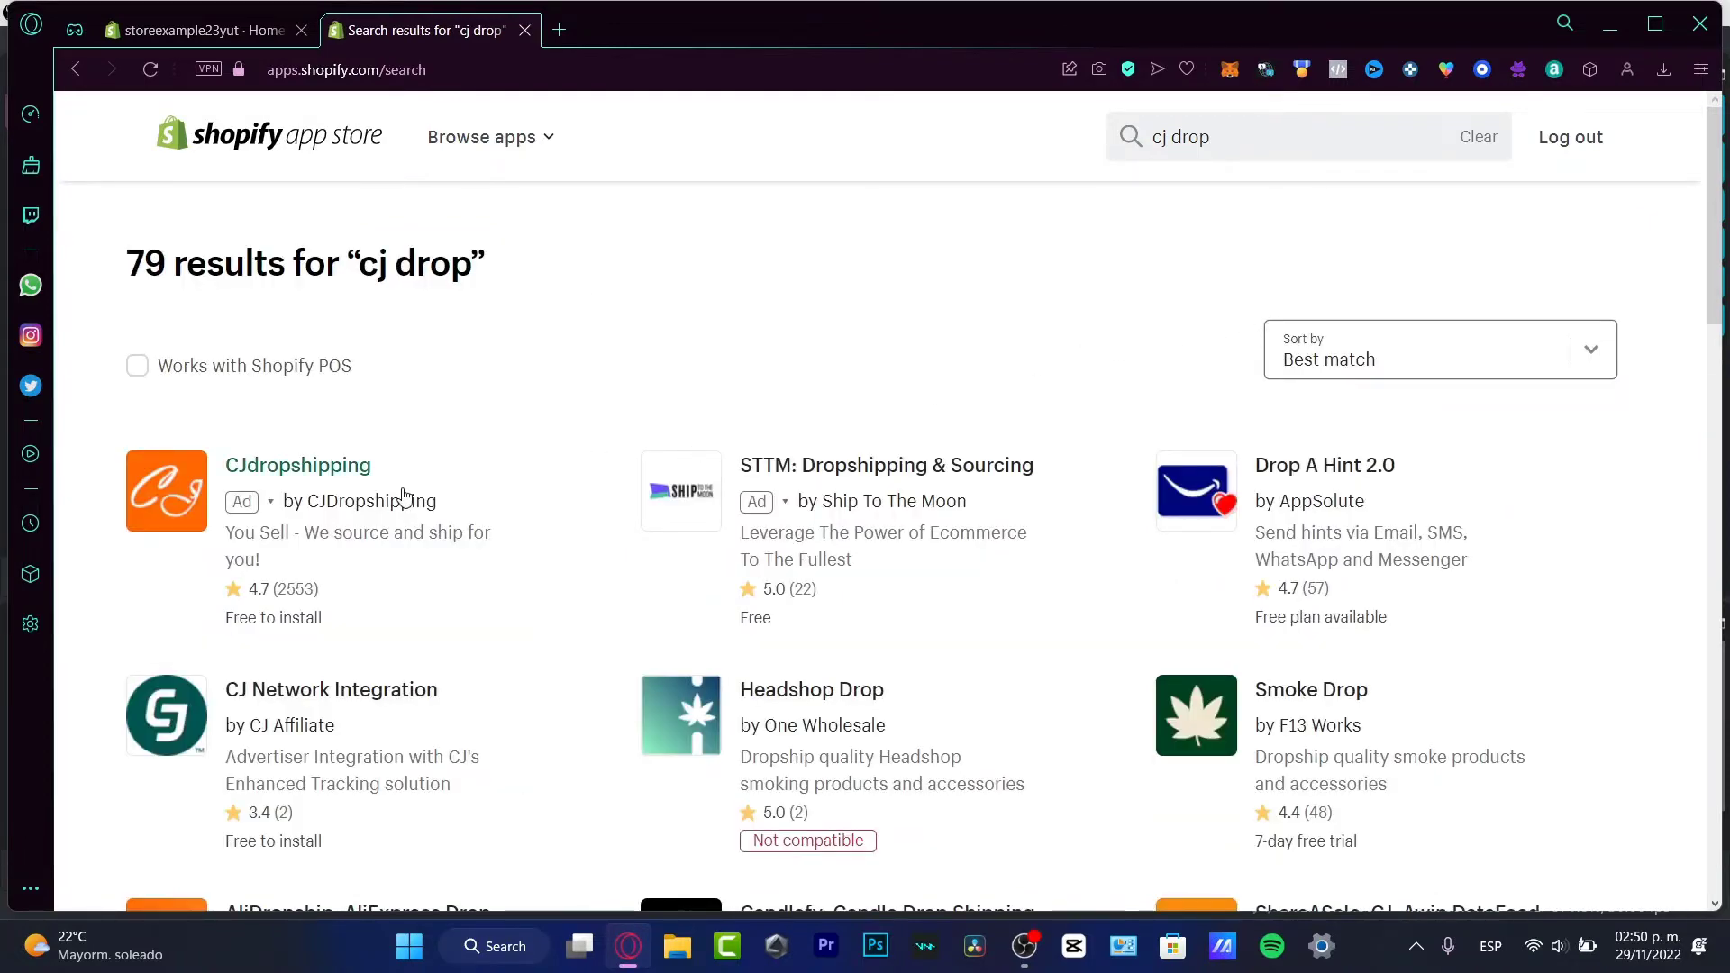
Add the CJdropshipping app to the store and approve its installation
click(403, 497)
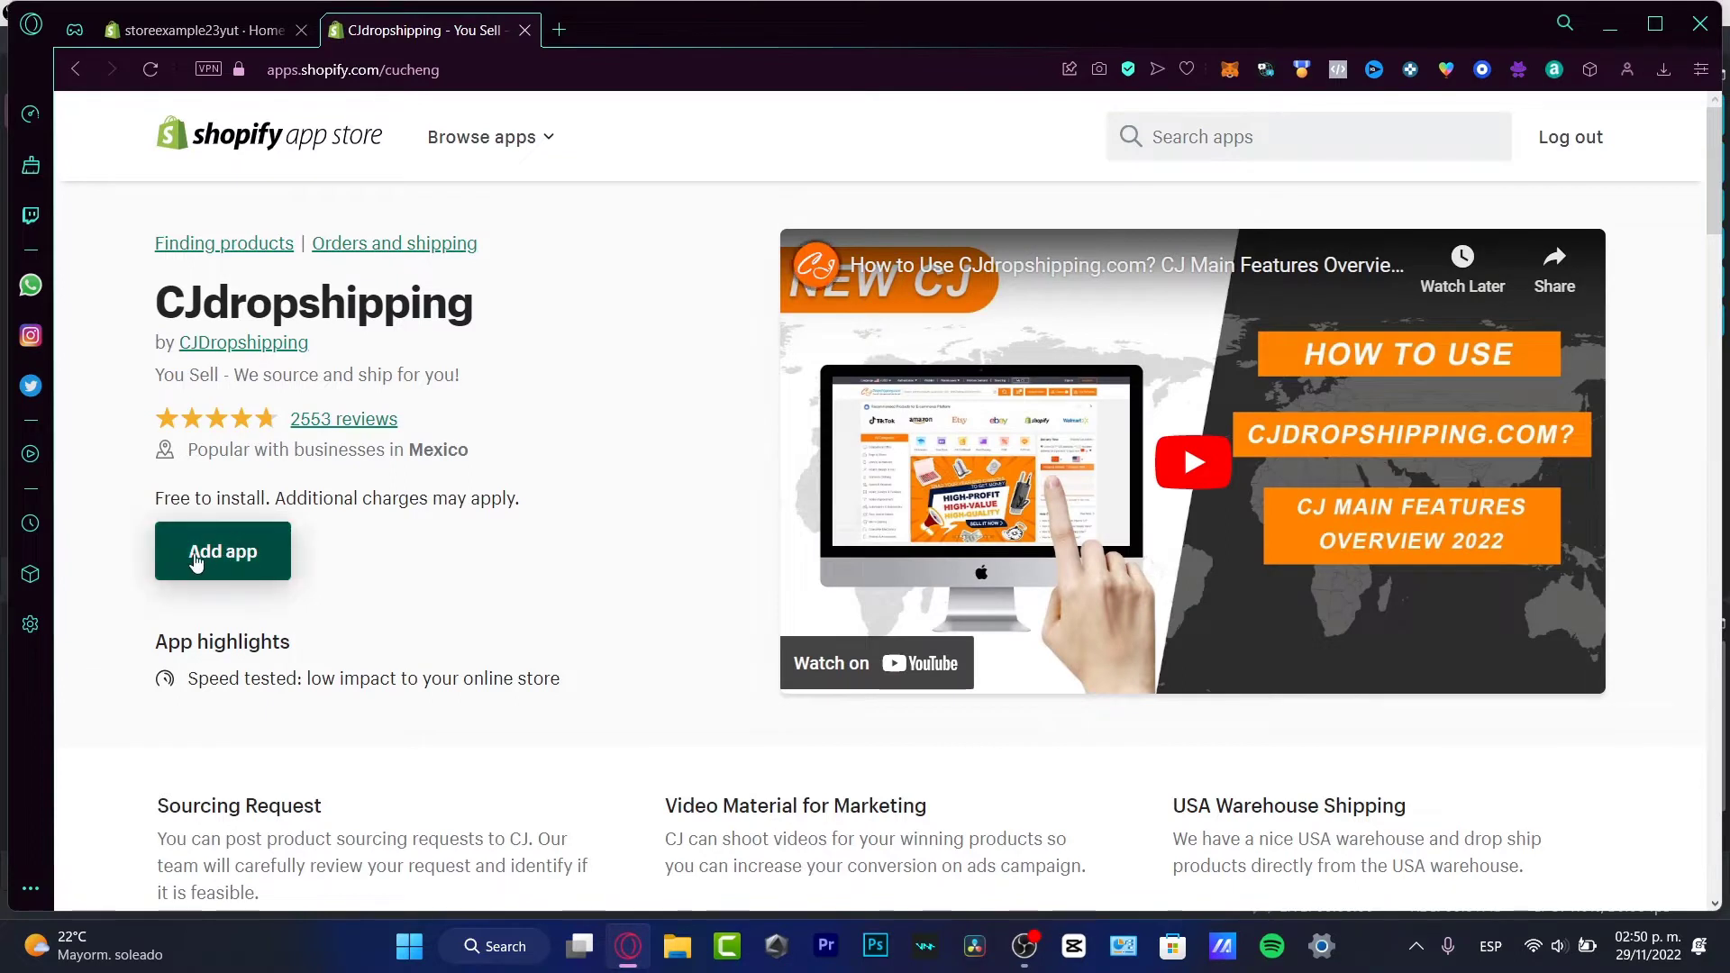
click(236, 562)
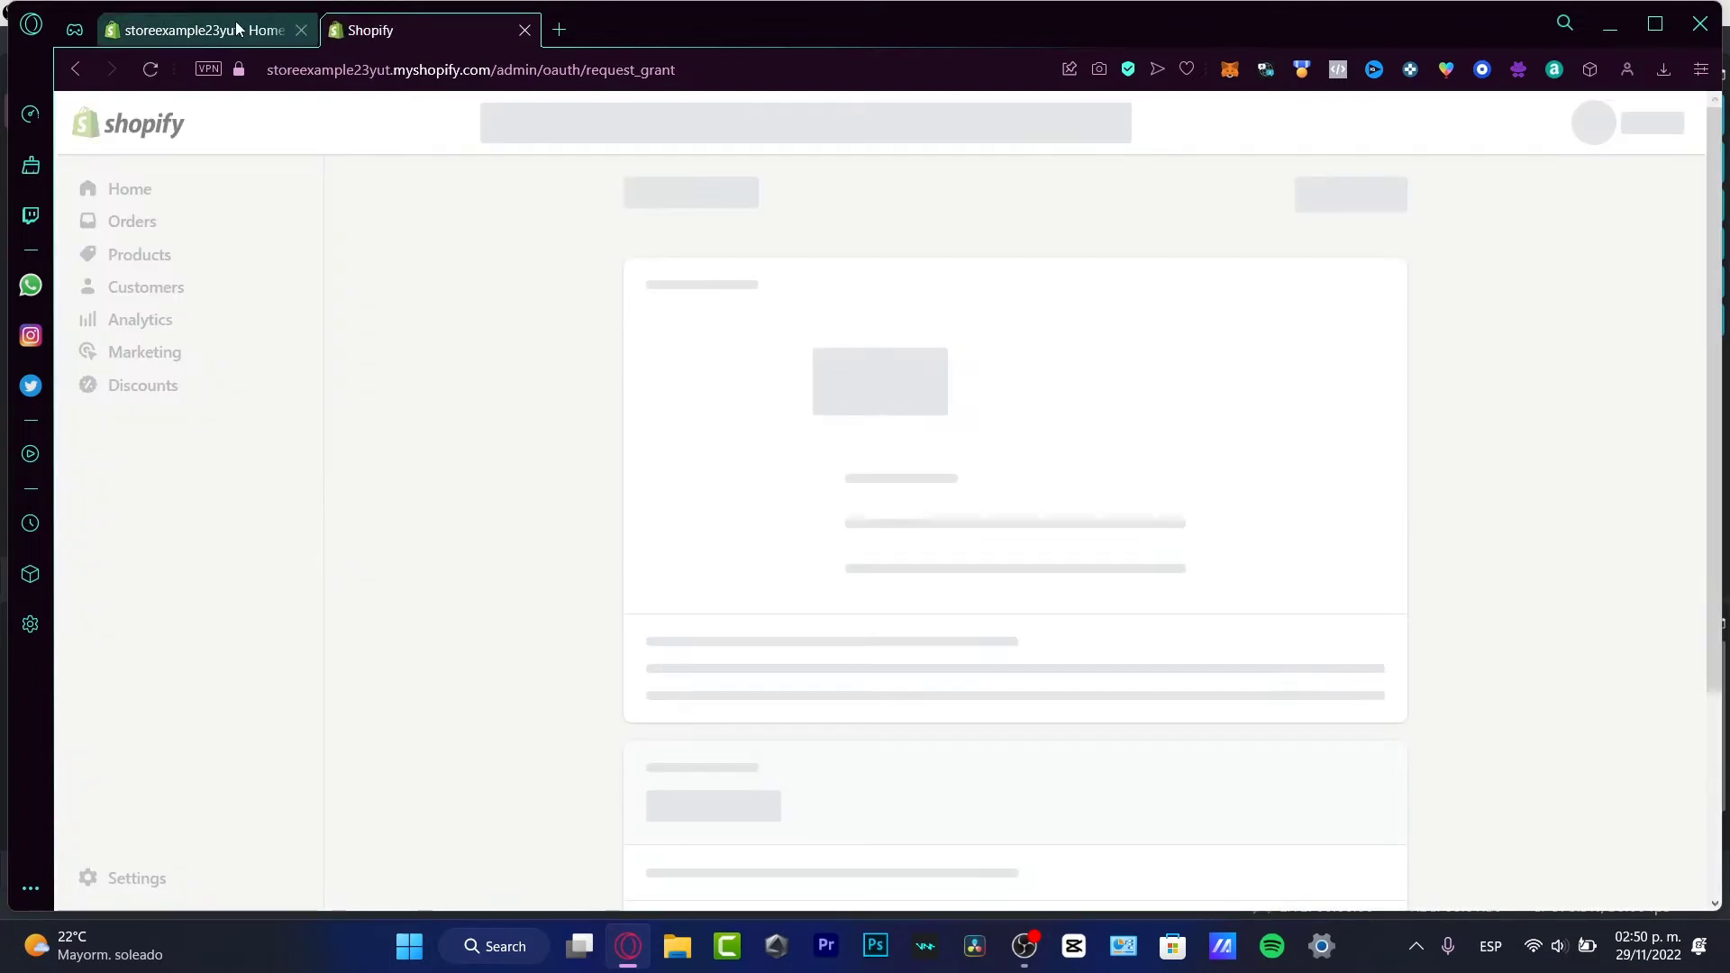
click(236, 30)
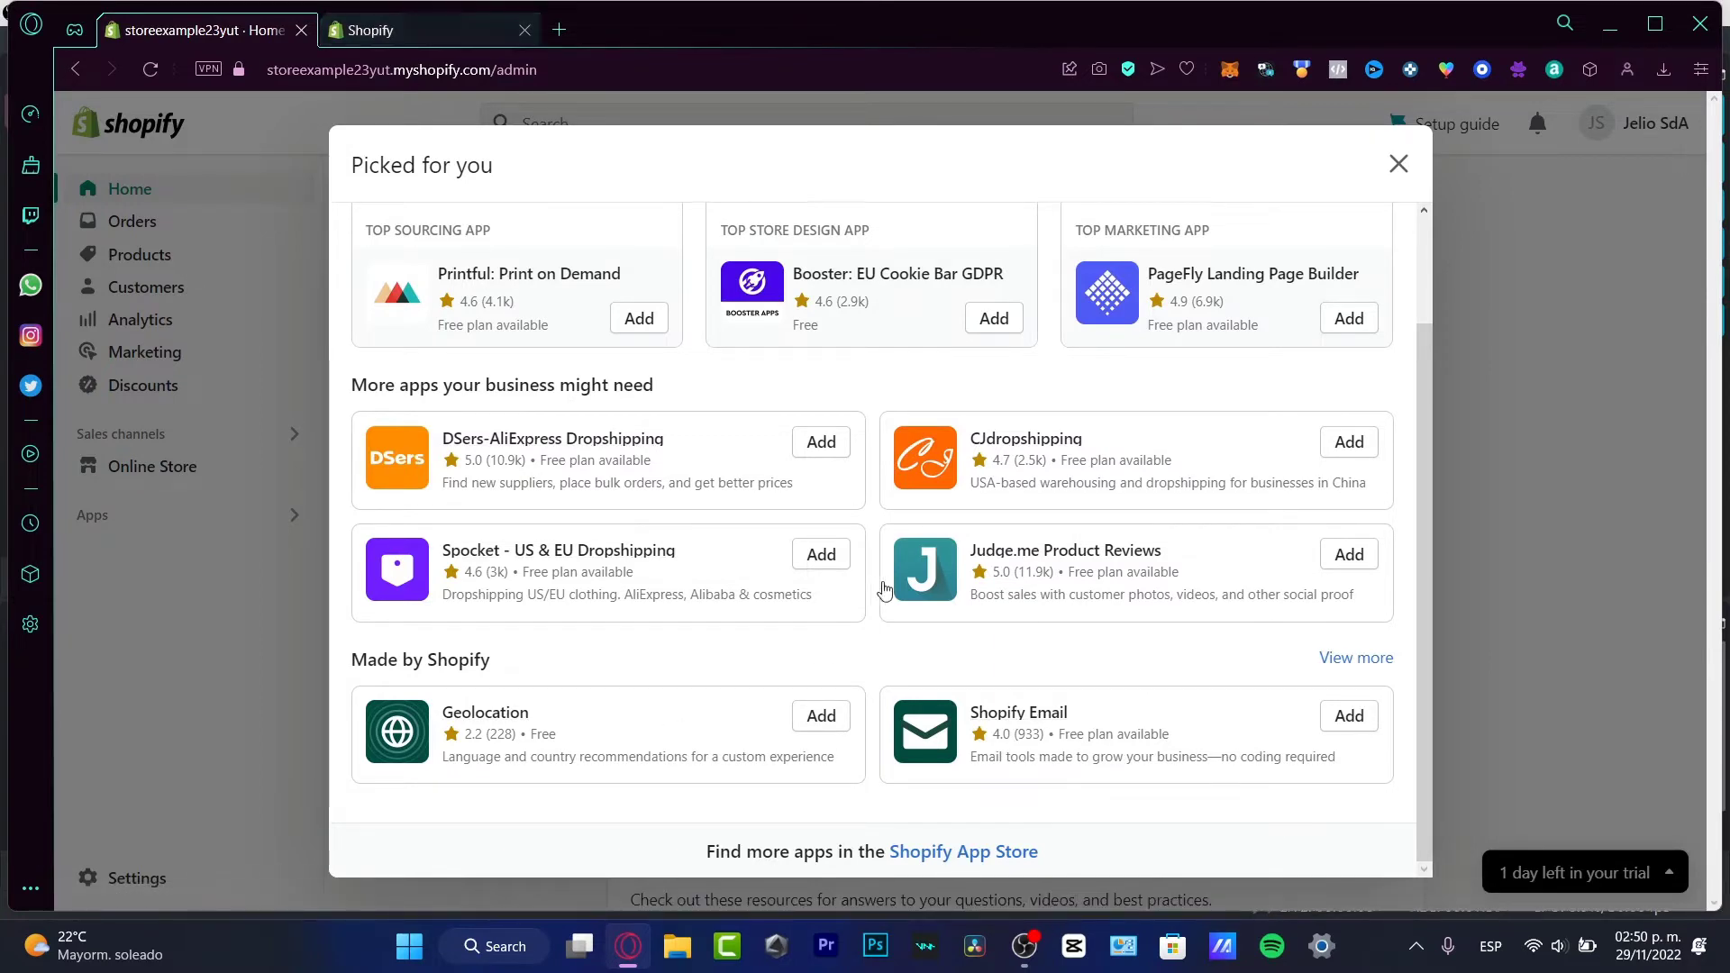
click(450, 40)
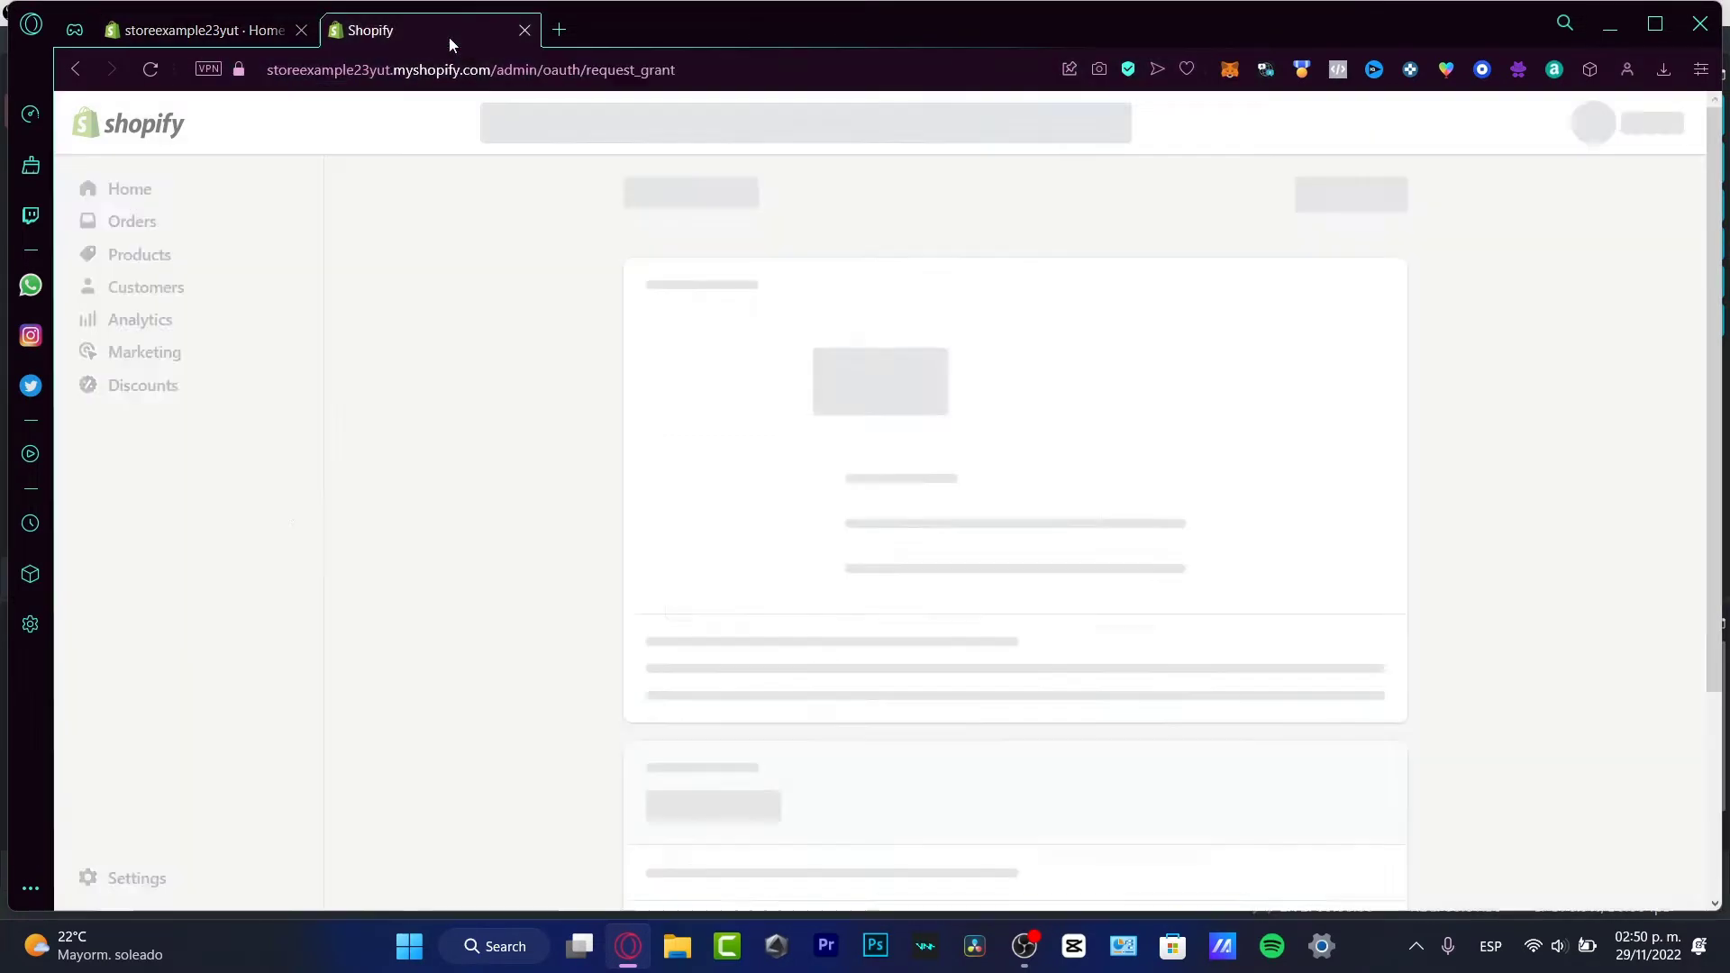
click(1350, 195)
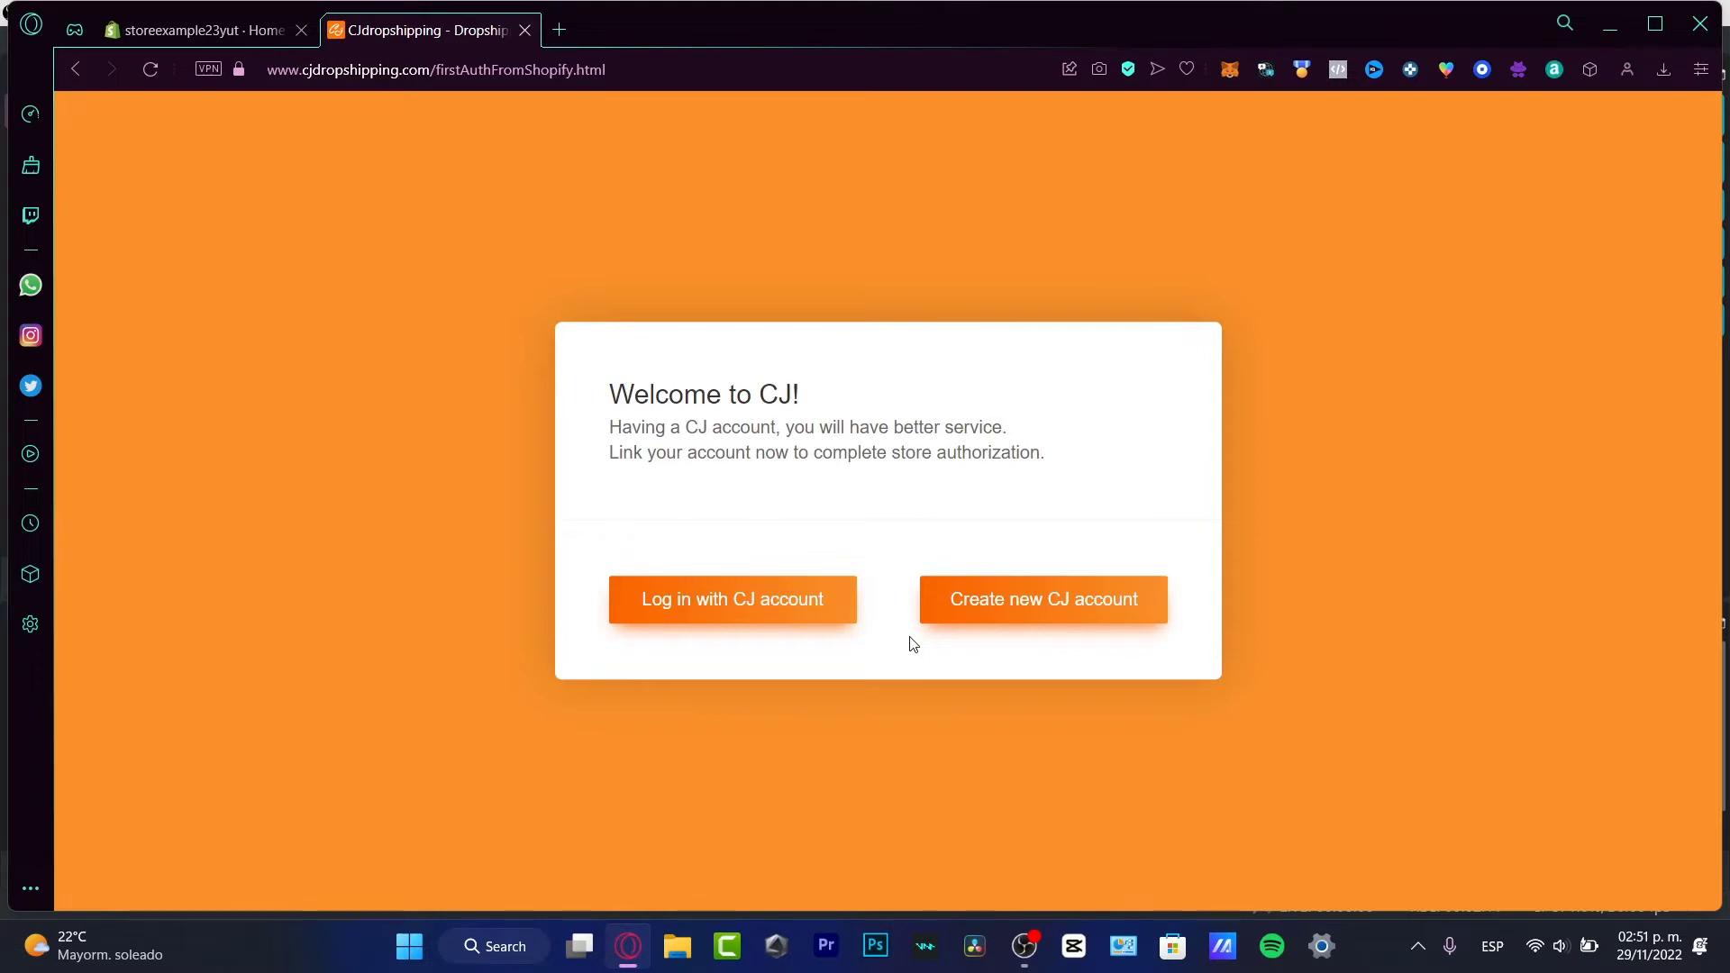
Register a new CJ account to link with the store
click(1032, 628)
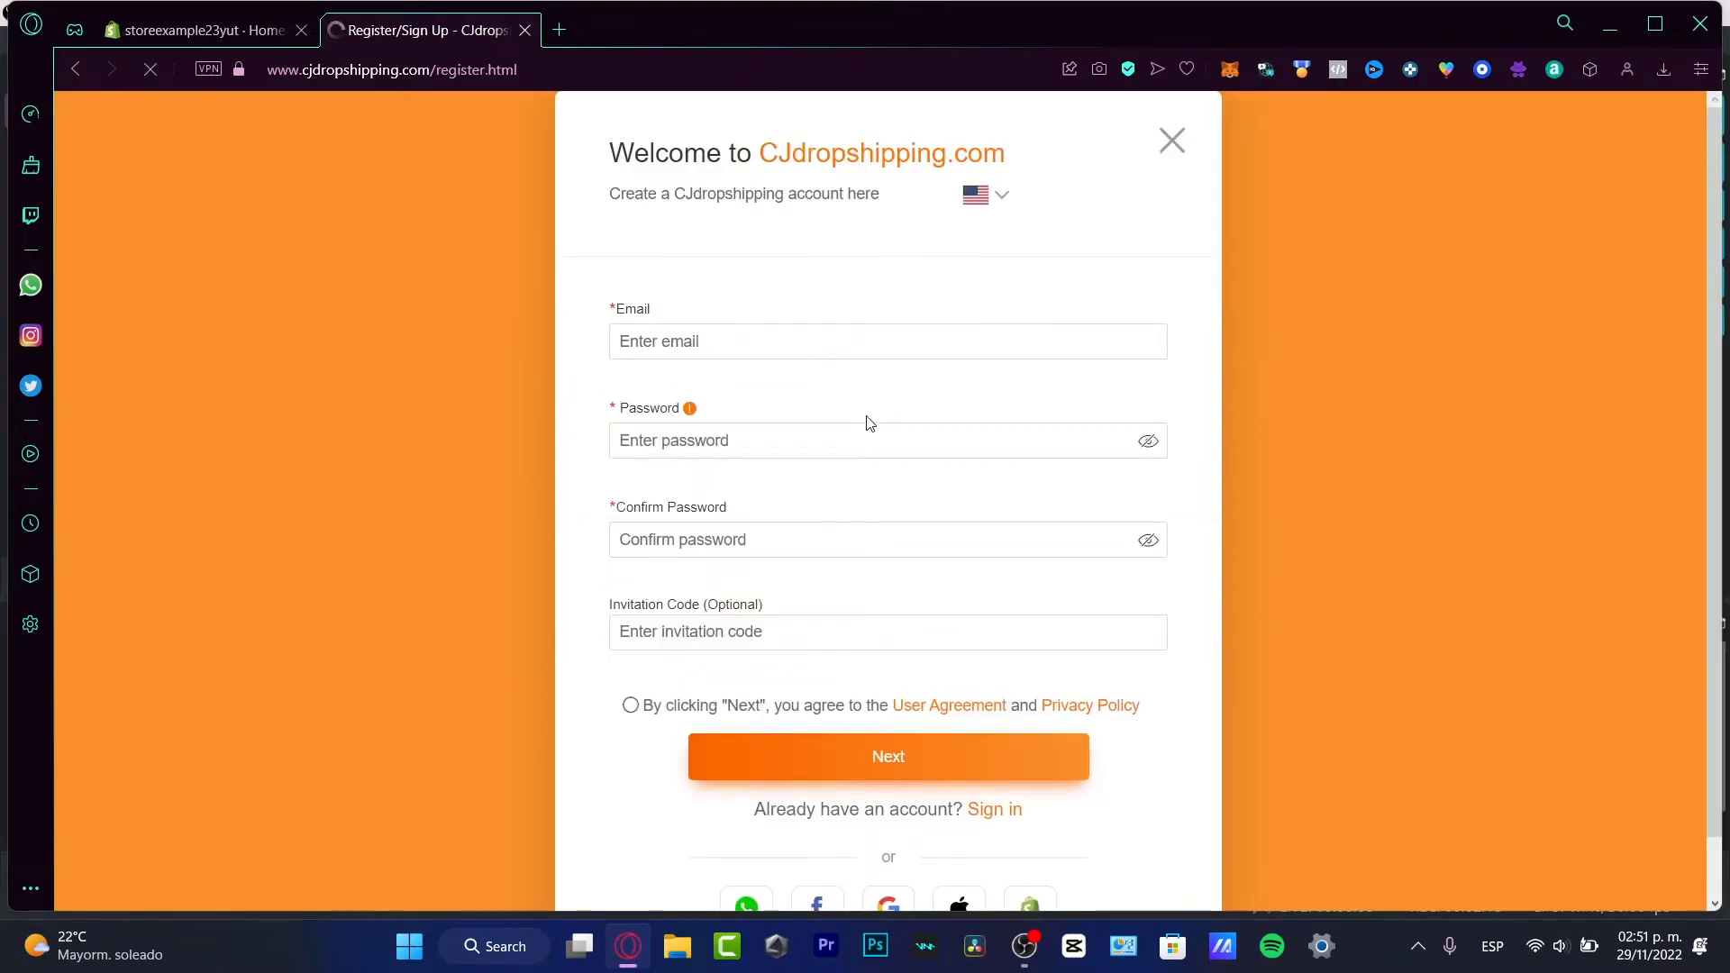
click(870, 441)
click(889, 537)
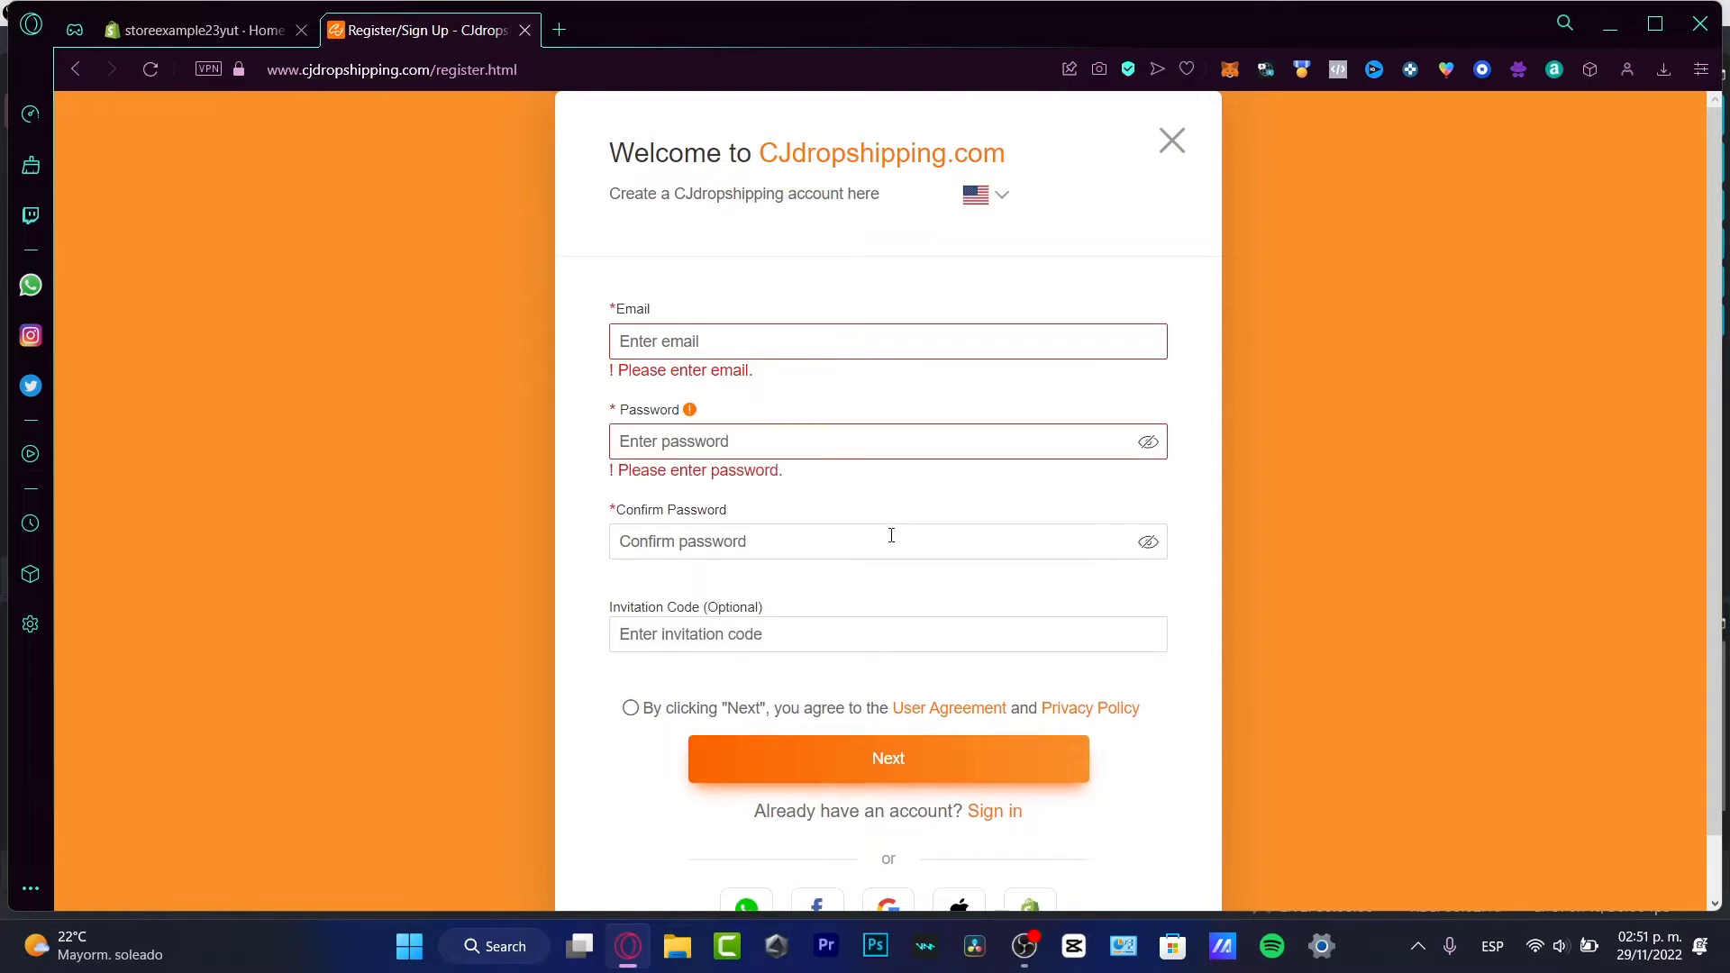
scroll(891, 535, down, 1)
click(889, 564)
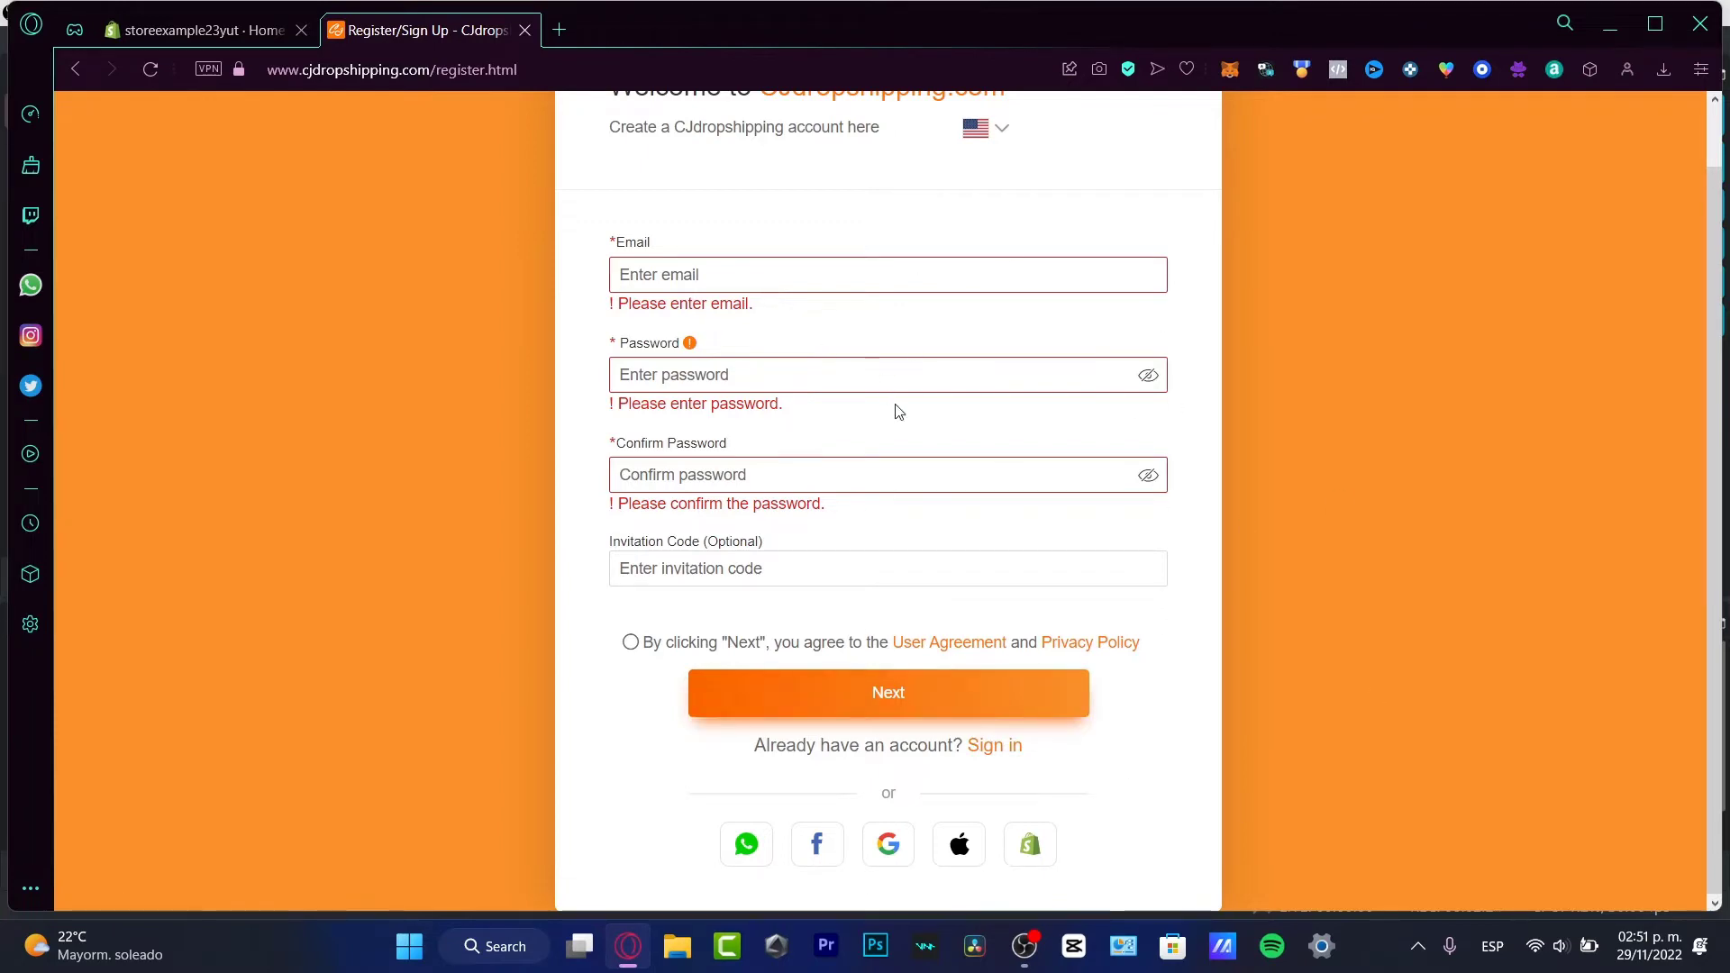
click(1035, 850)
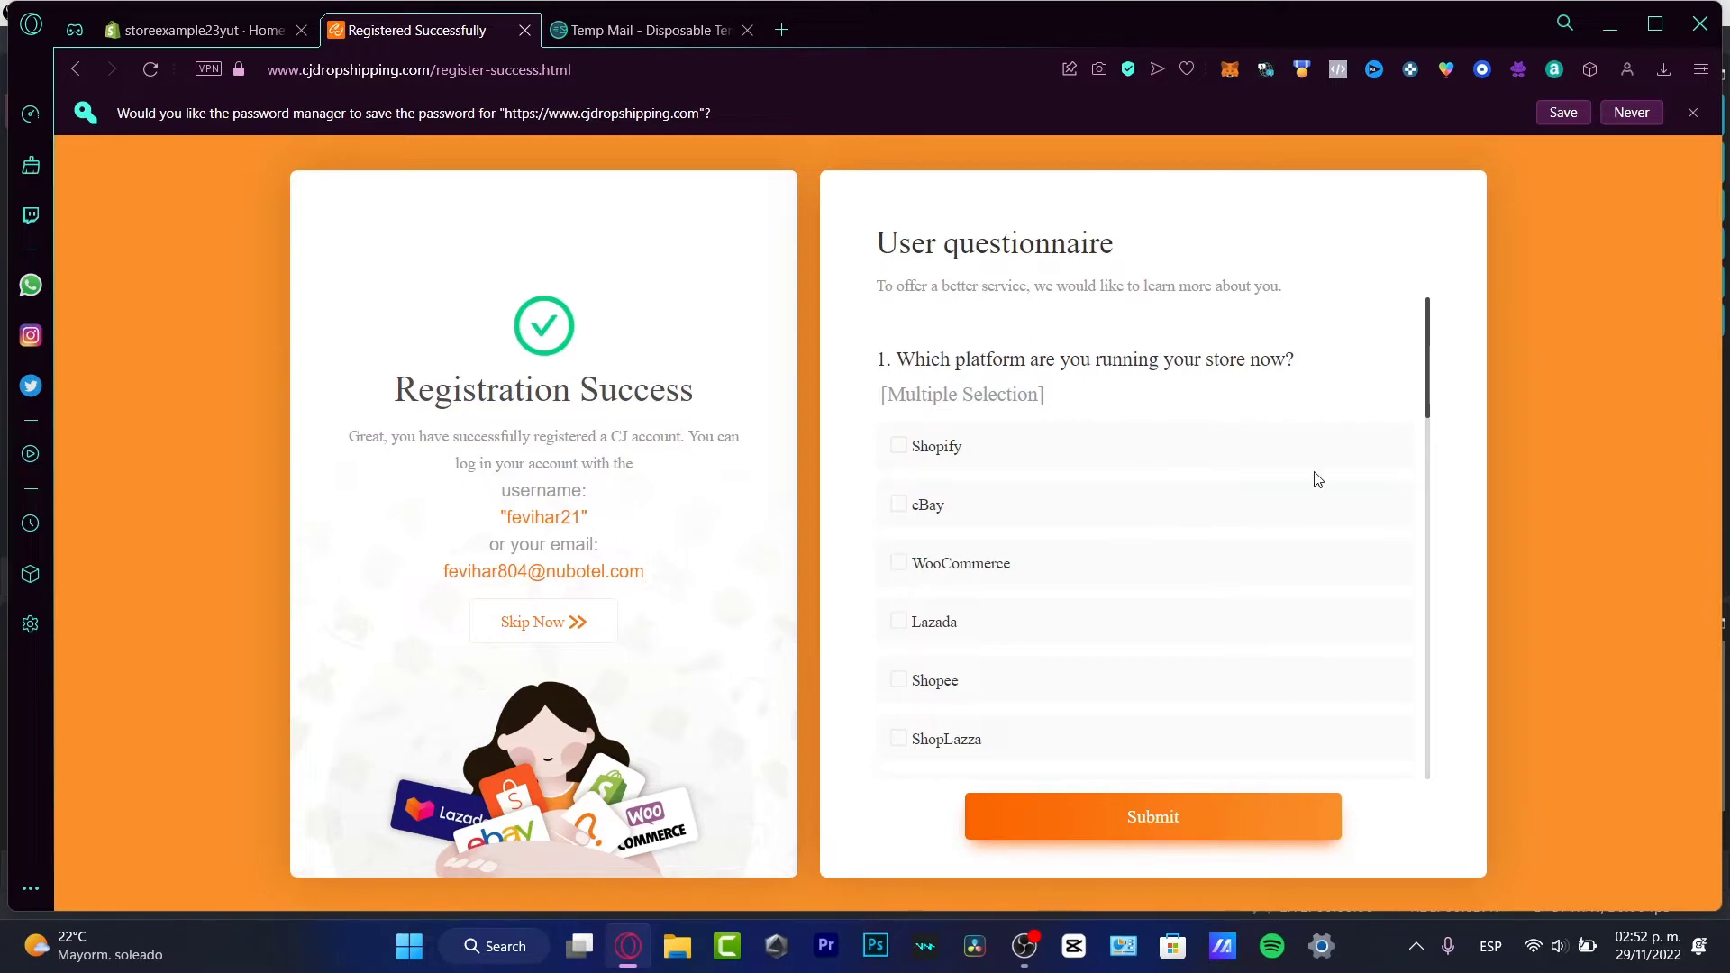
Choose Shopify as the store platform in the user questionnaire and skip the remaining questions
click(928, 462)
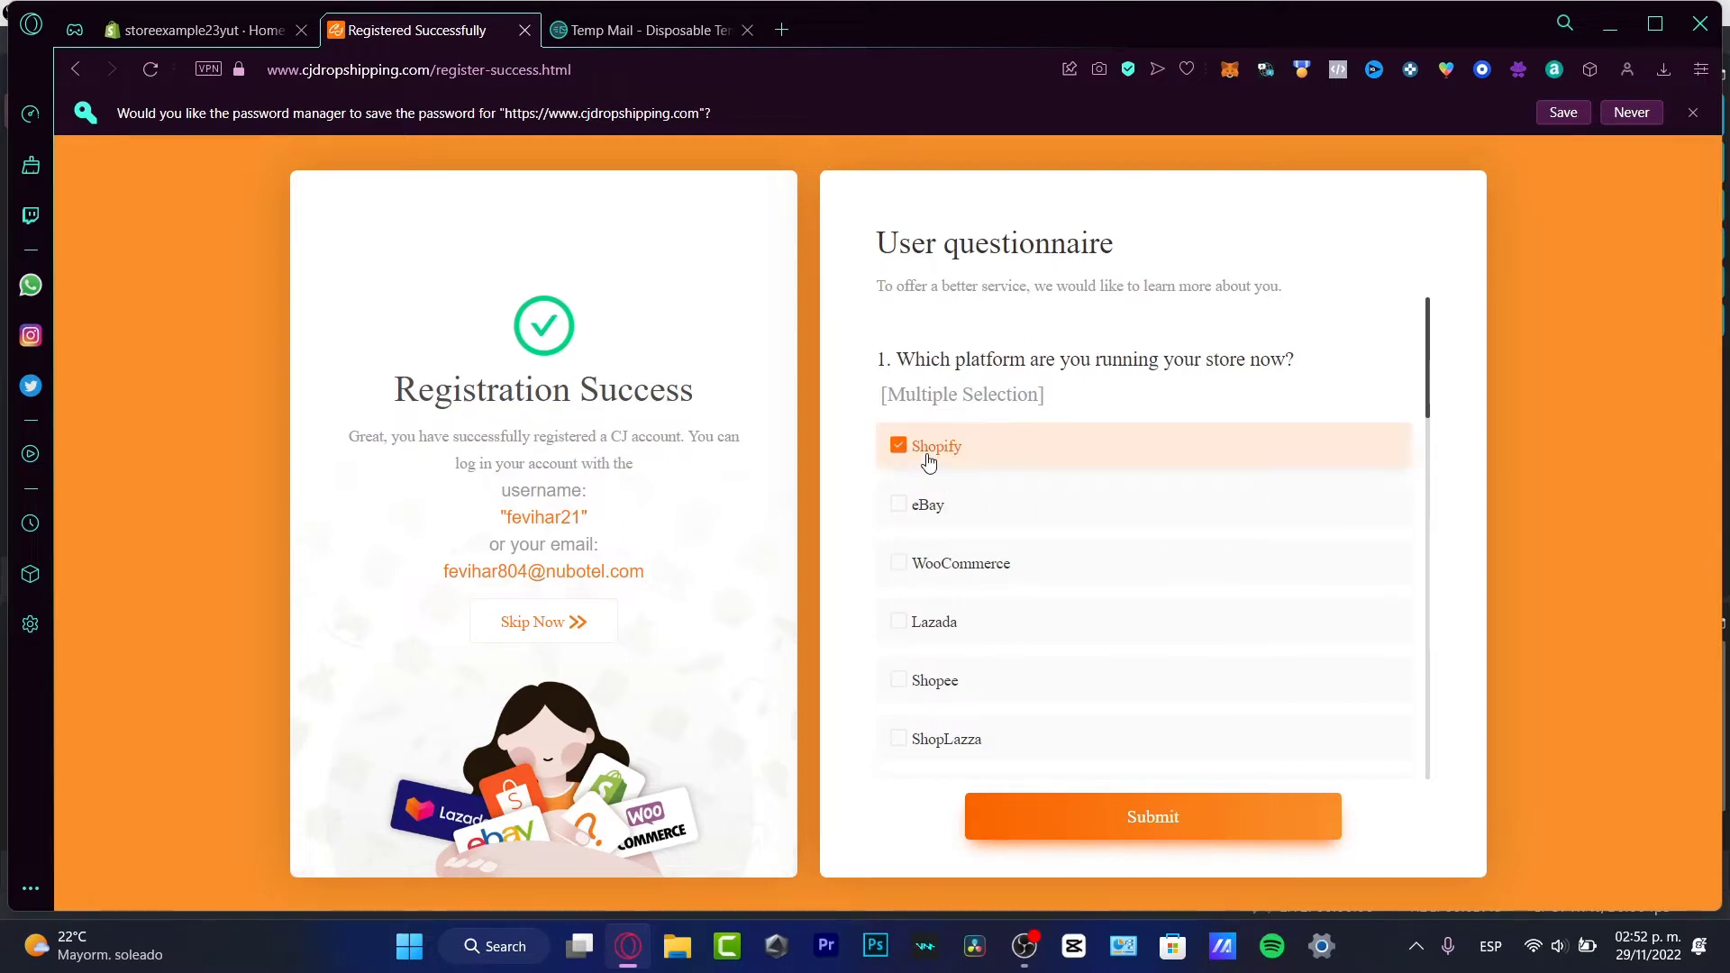
click(1195, 833)
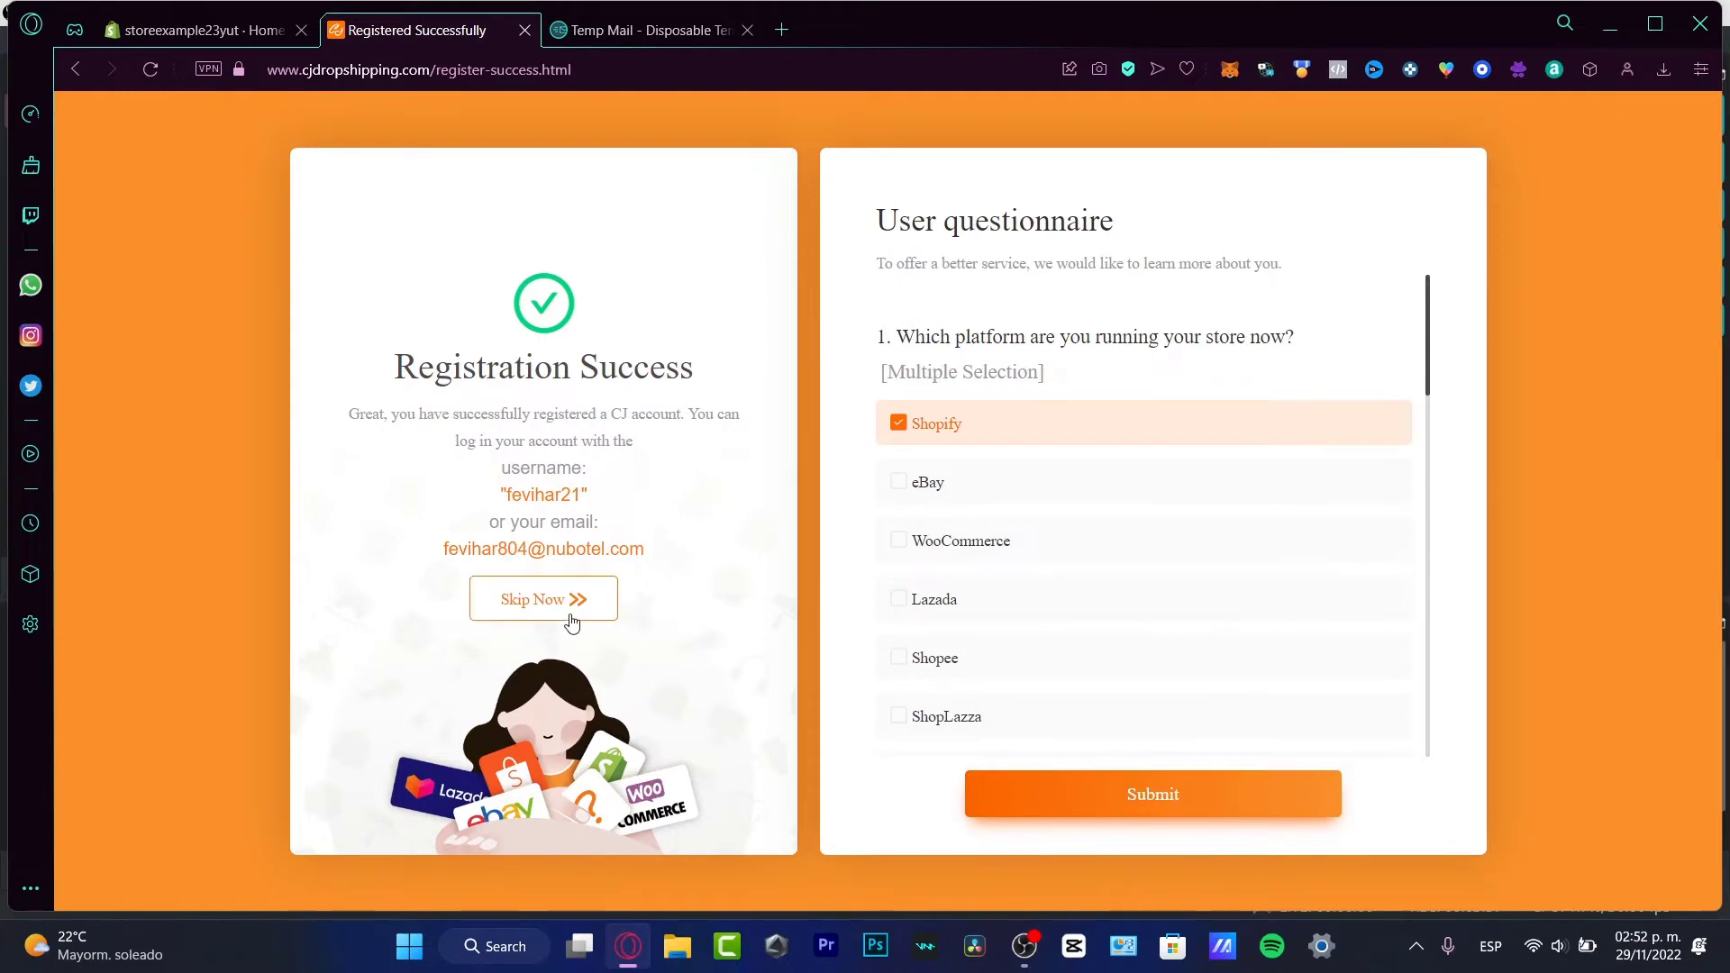
click(570, 613)
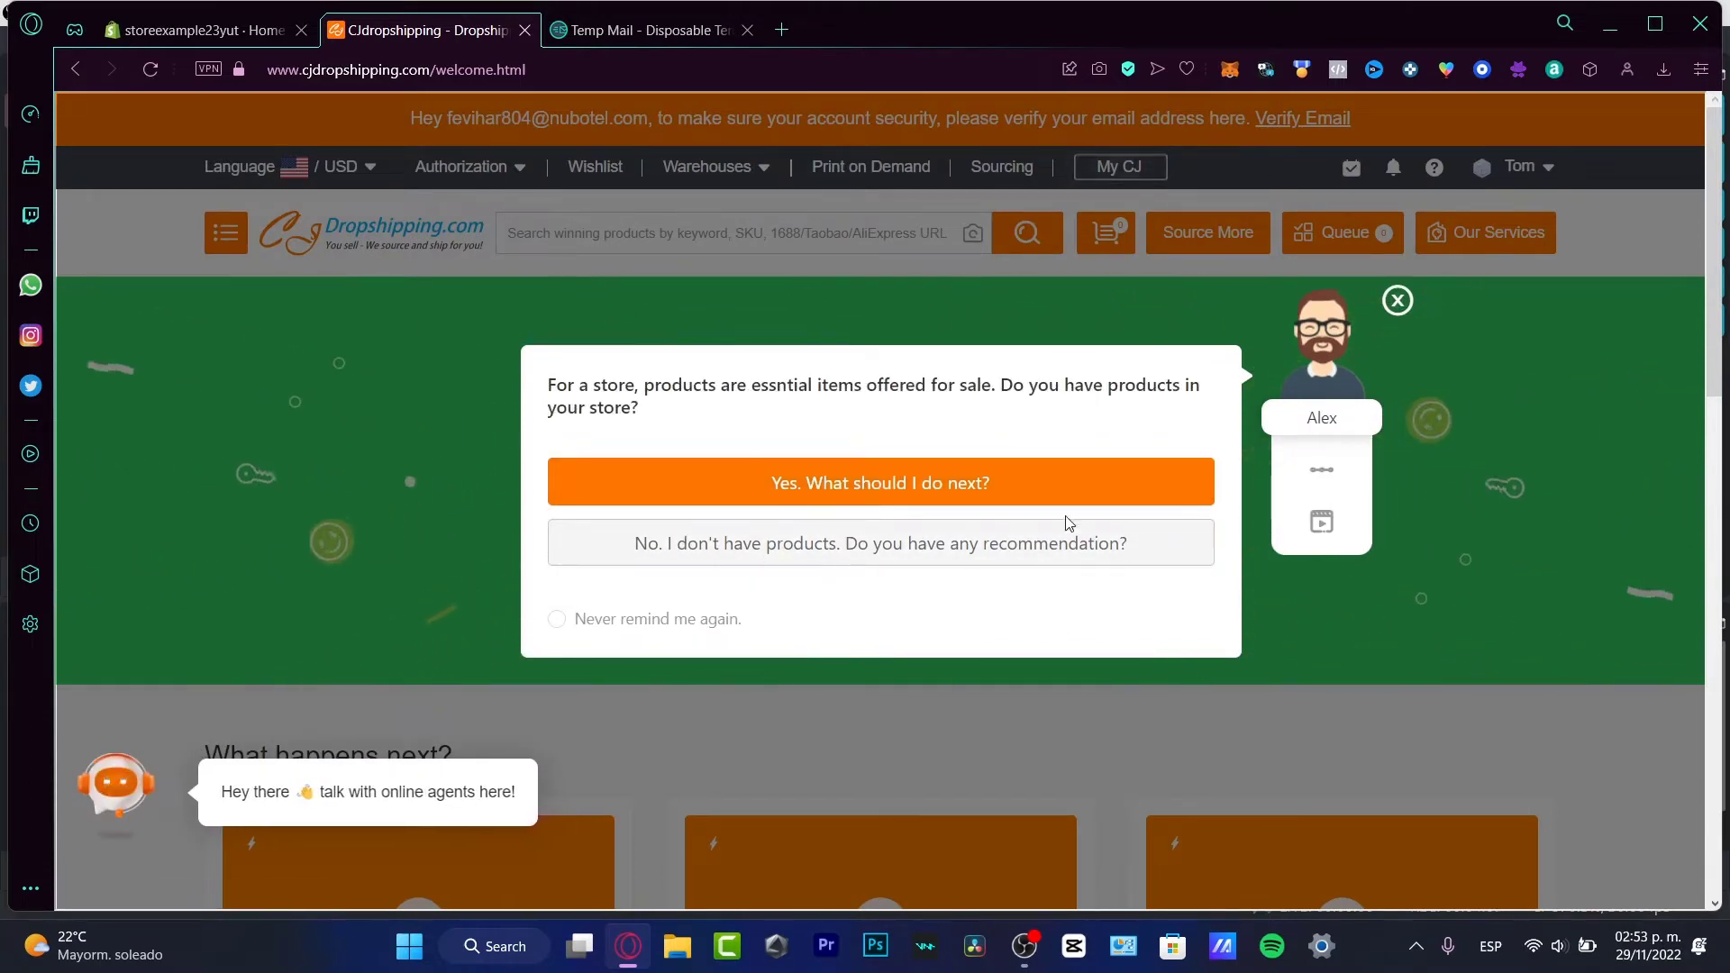
Answer the assistant that the store has no products yet and that you want to list products now
click(1115, 544)
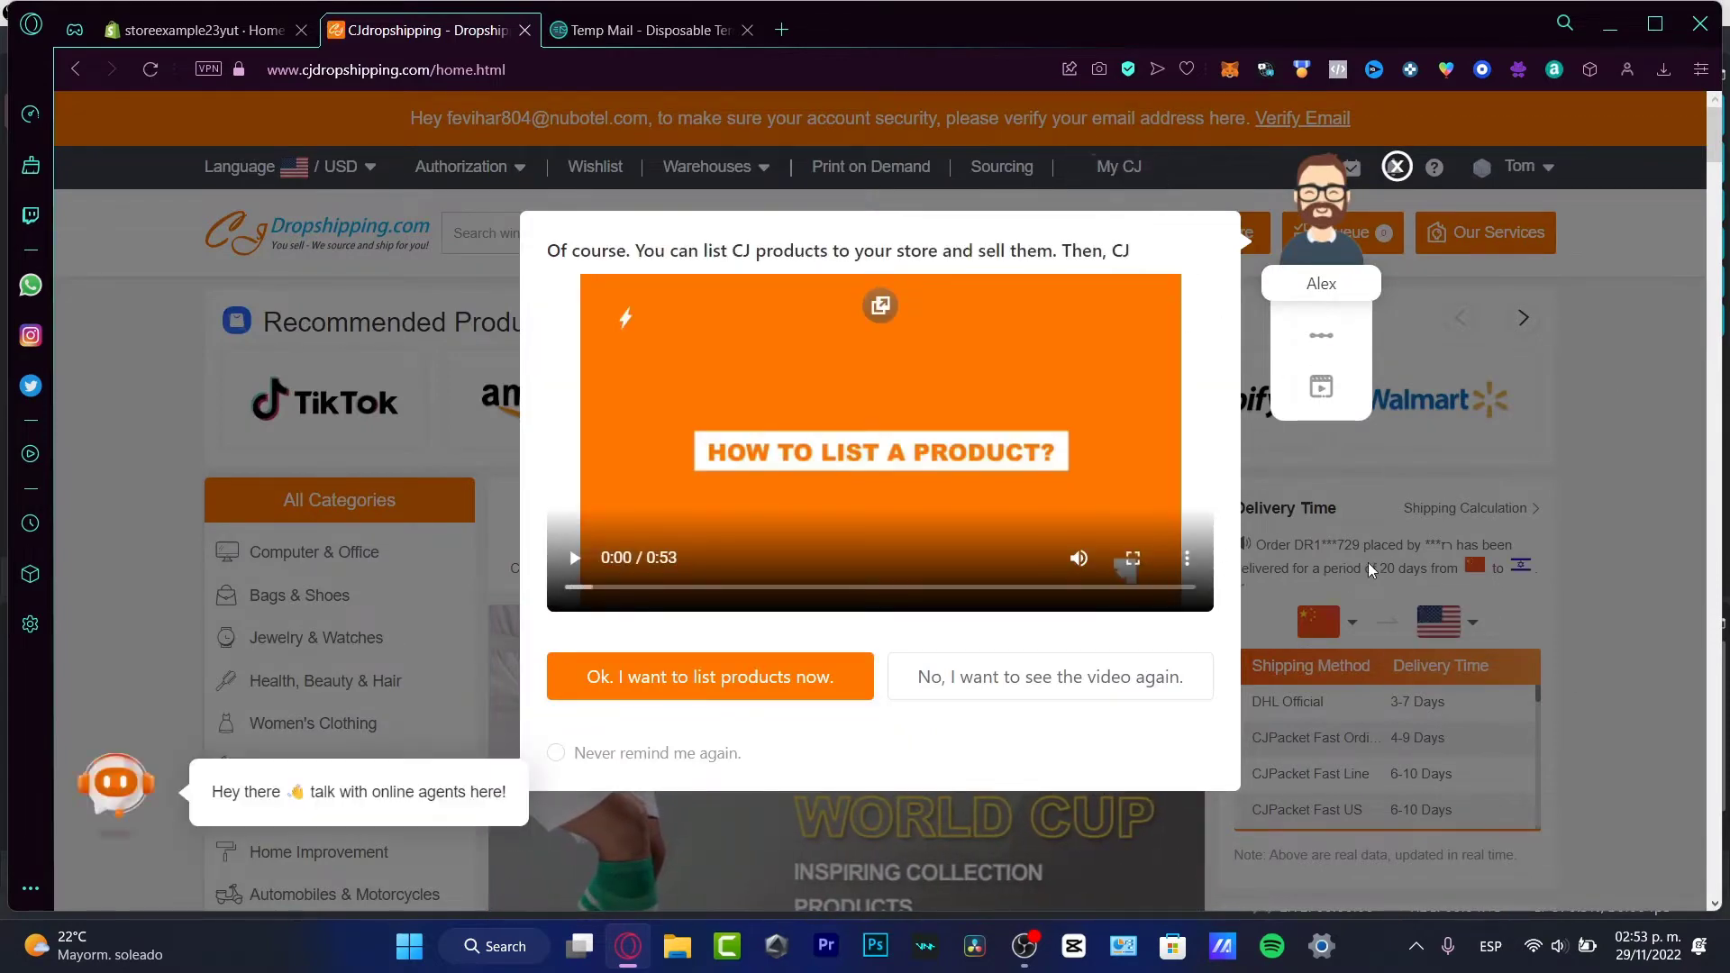
click(824, 690)
Add the Winter Hoodie Blanket from the New Products section to the listing queue
scroll(1599, 546, down, 3)
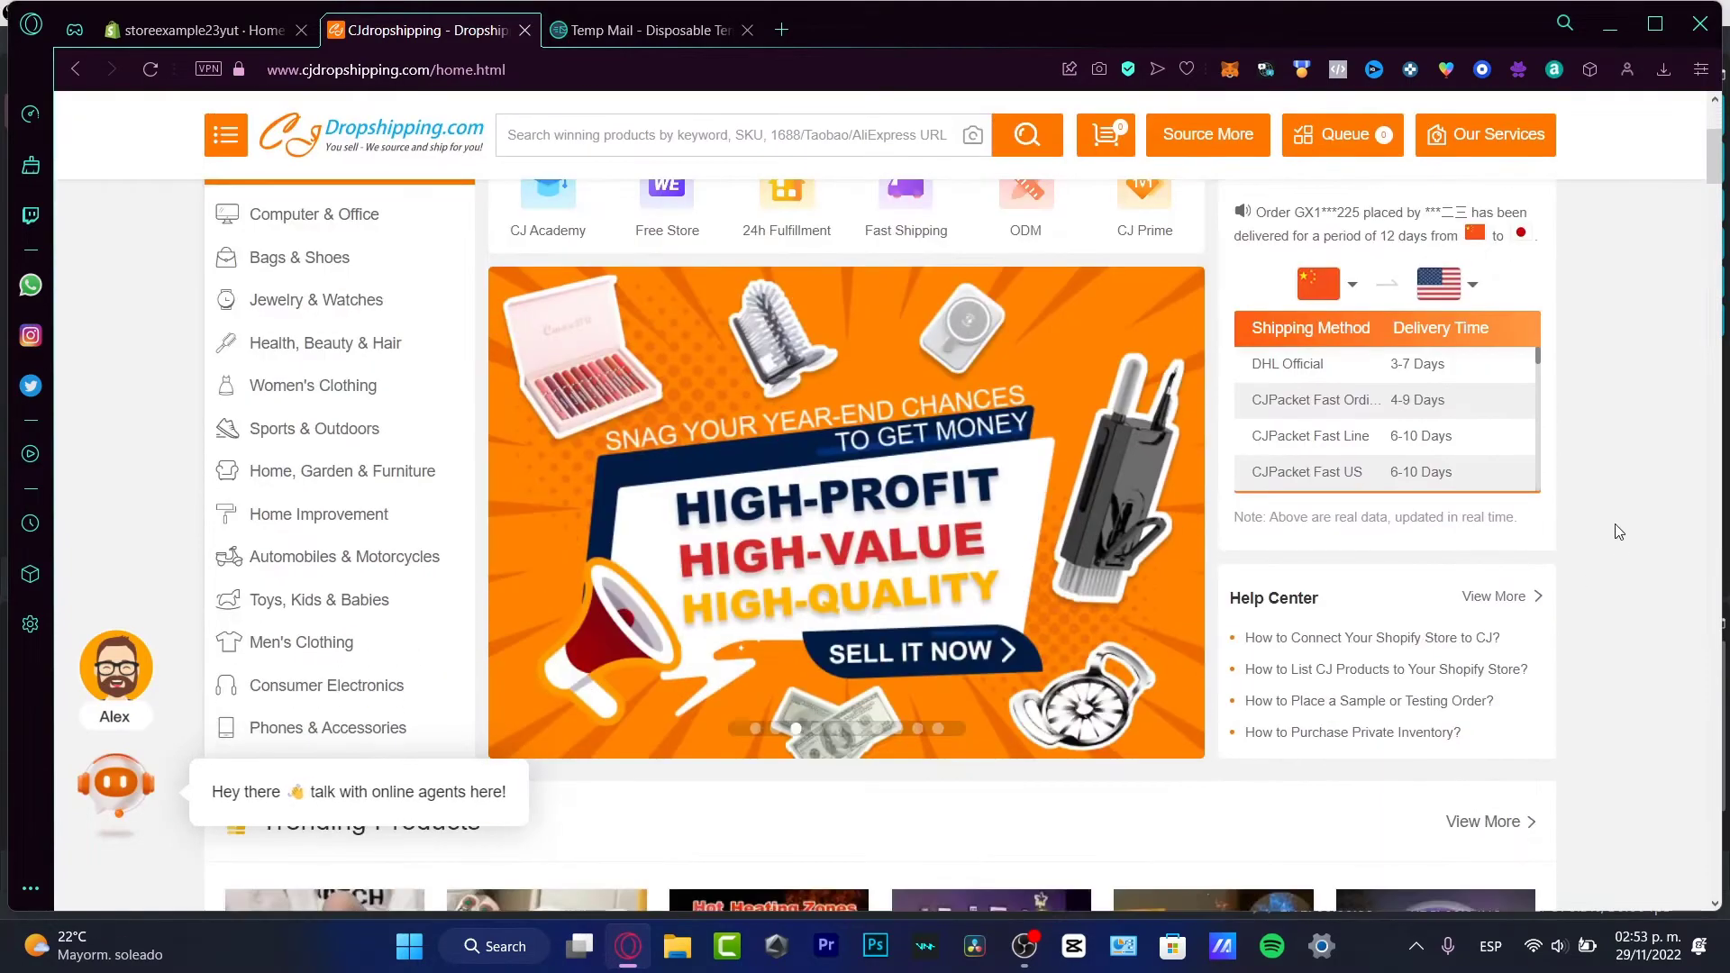
scroll(1598, 546, down, 6)
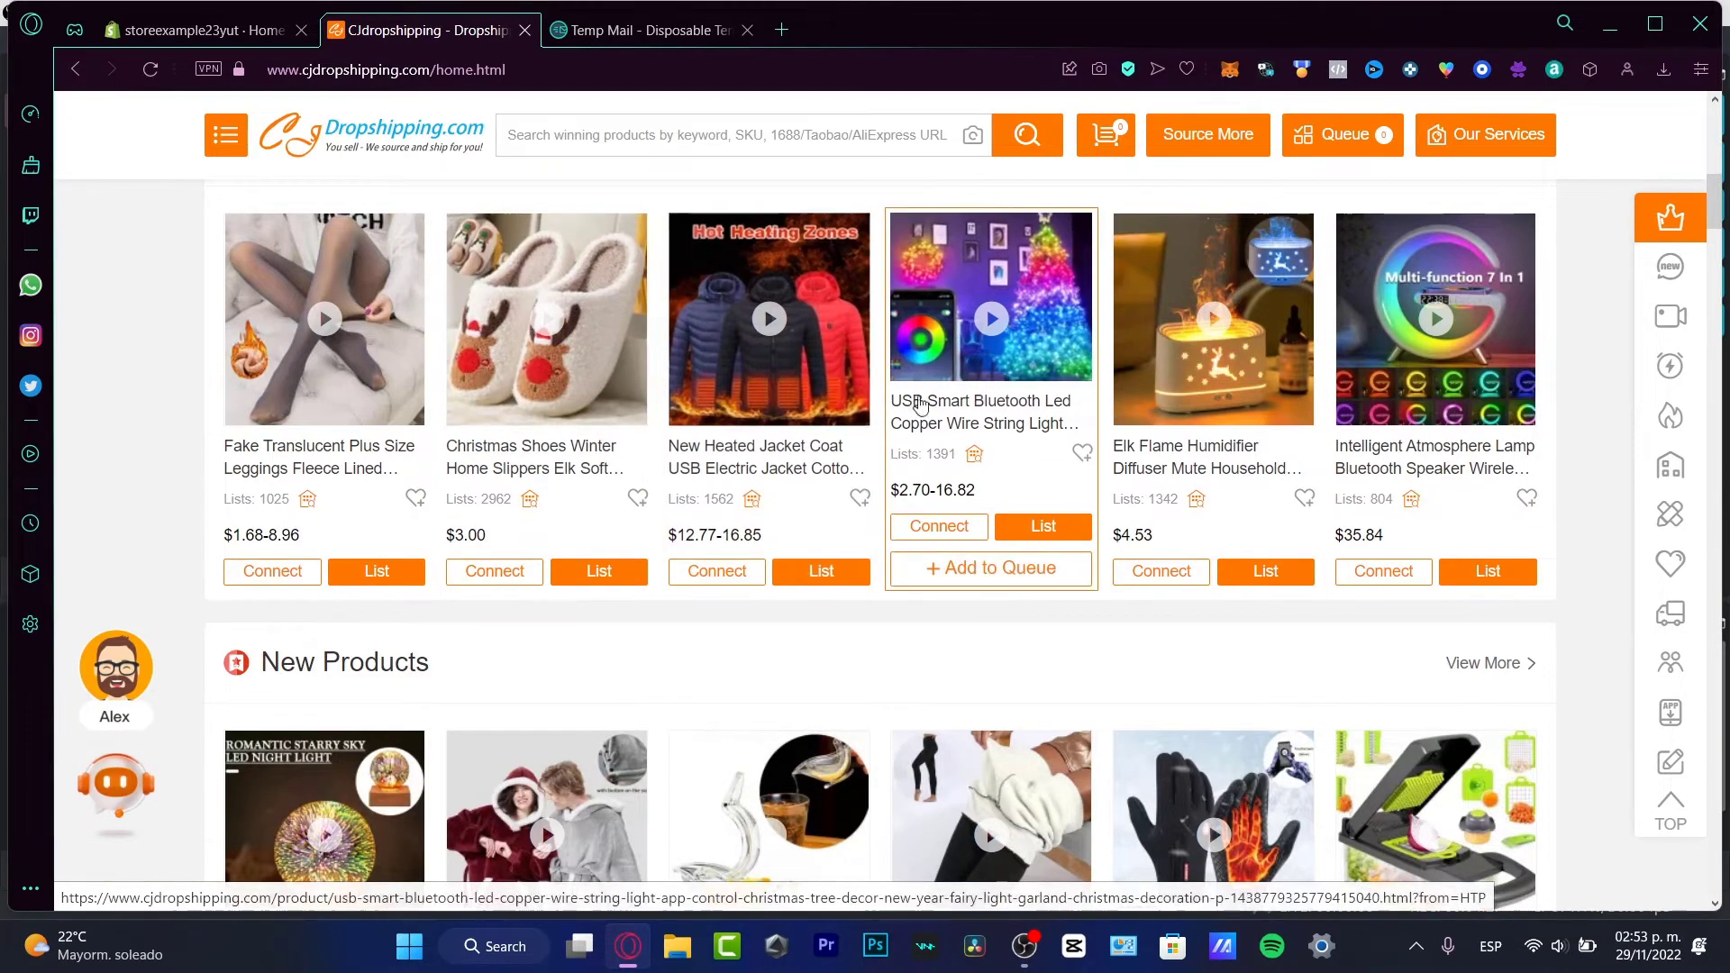
scroll(1022, 368, down, 3)
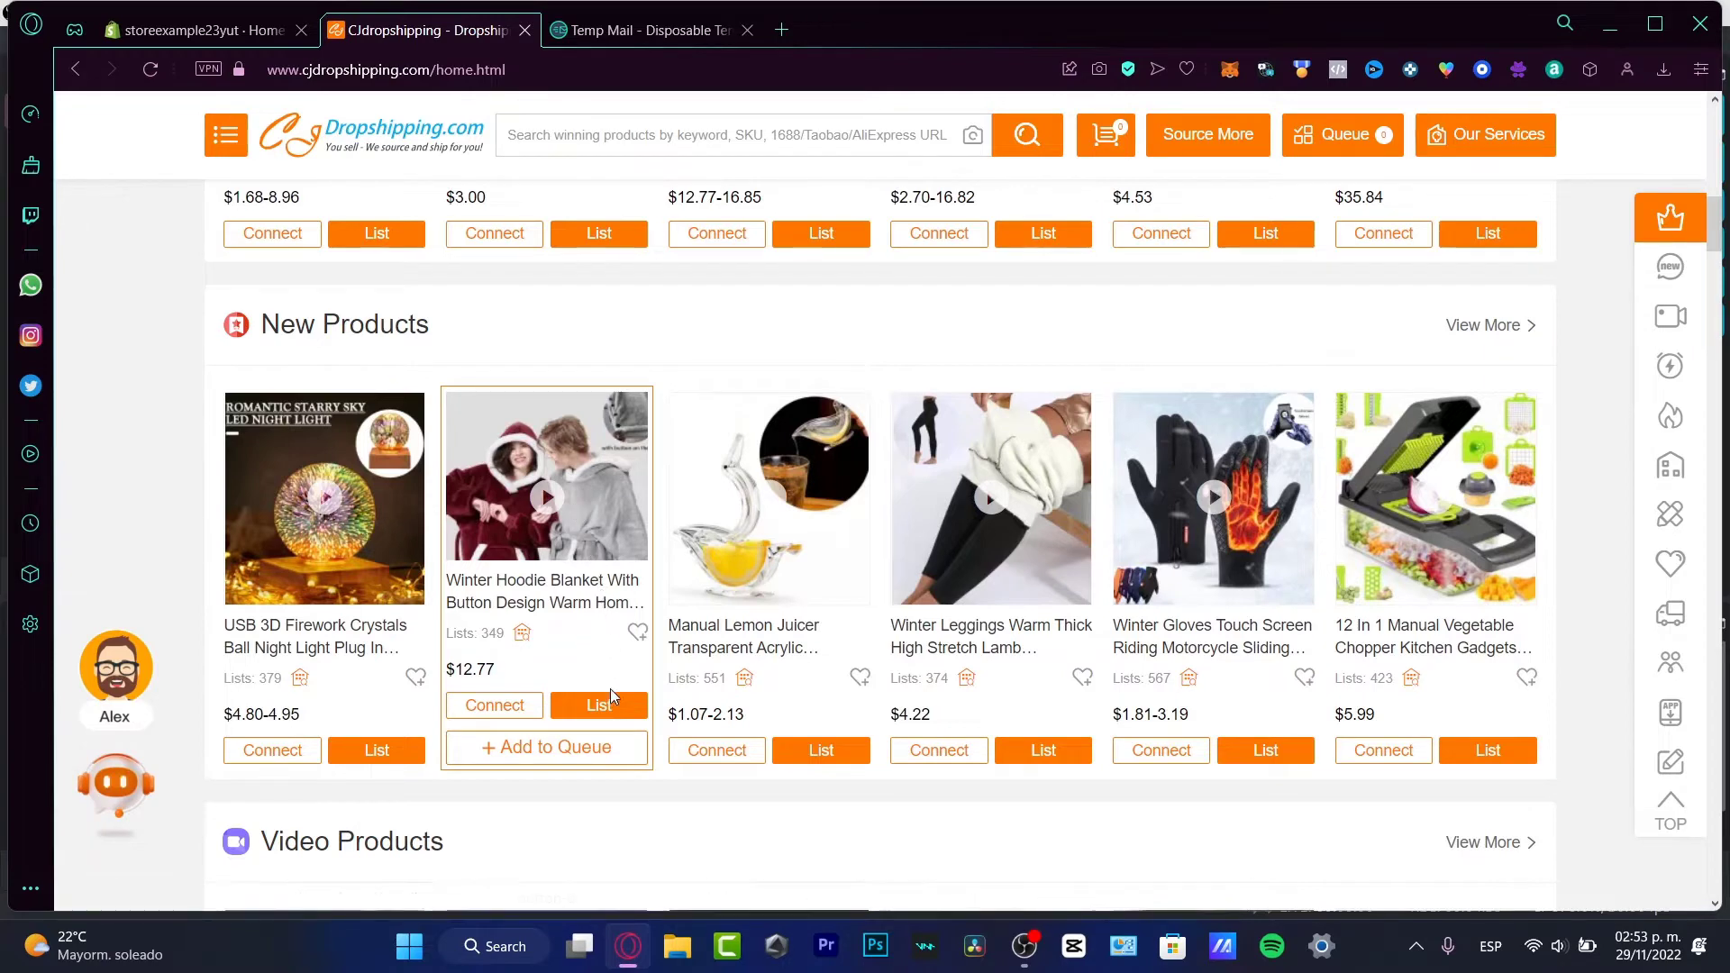
click(599, 764)
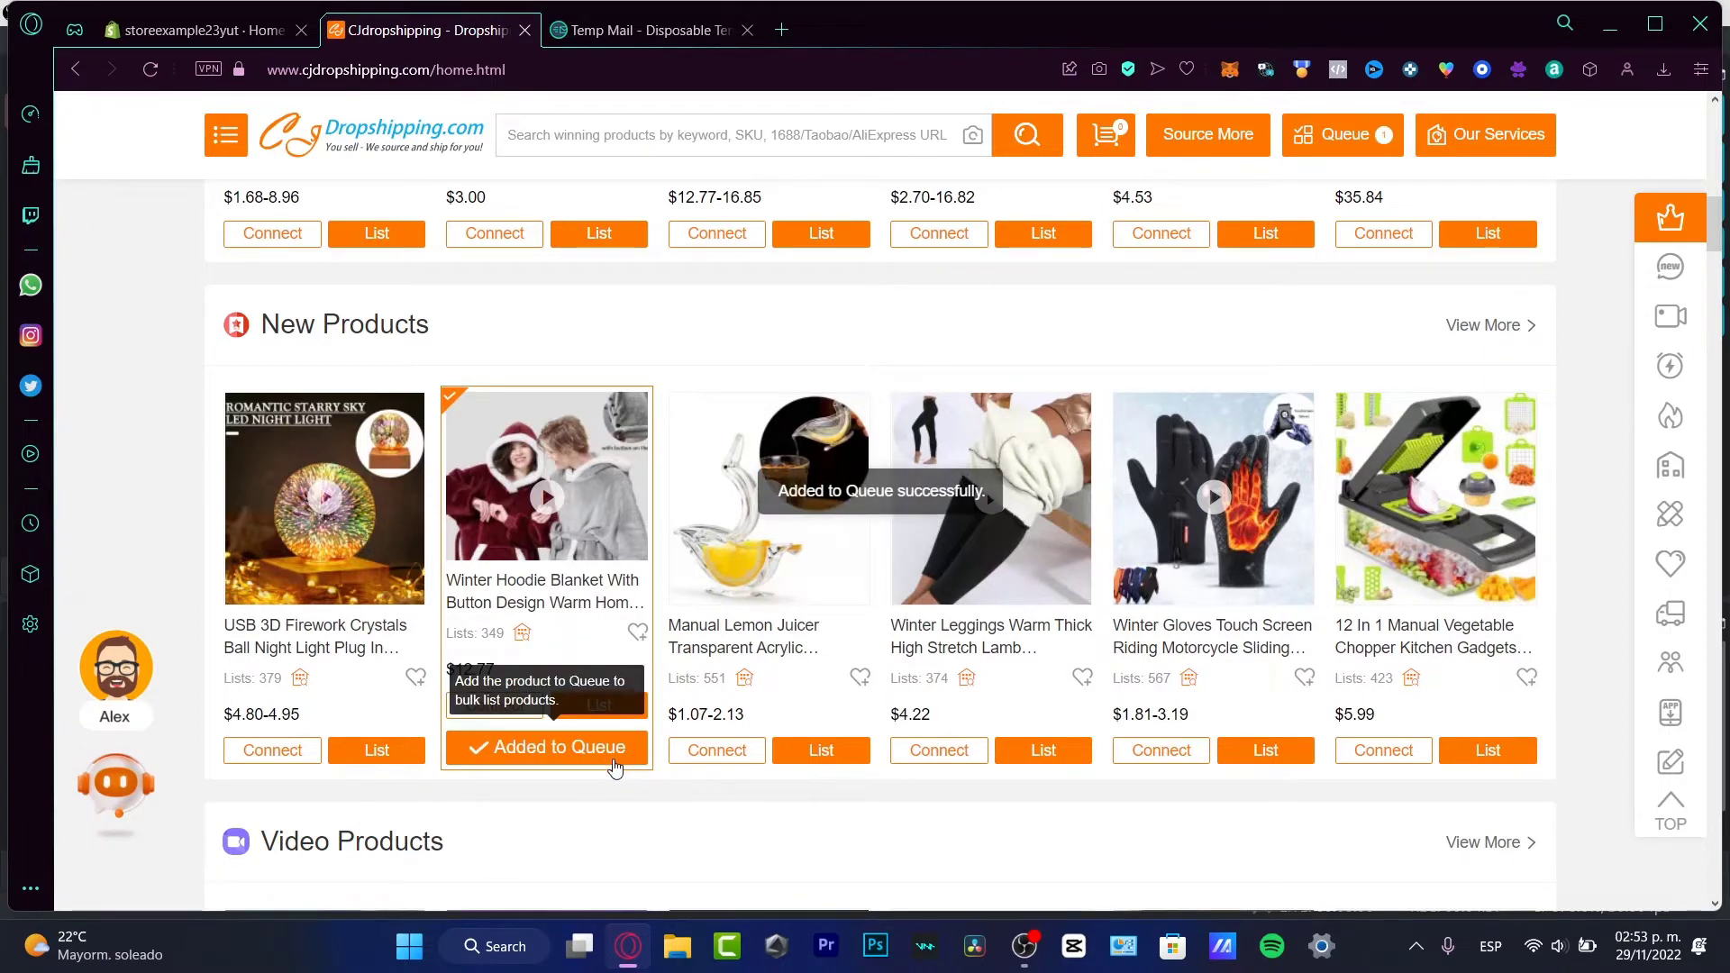
Add the Cute Rabbit Shoes slippers from the Video Products section to the listing queue
scroll(604, 764, down, 4)
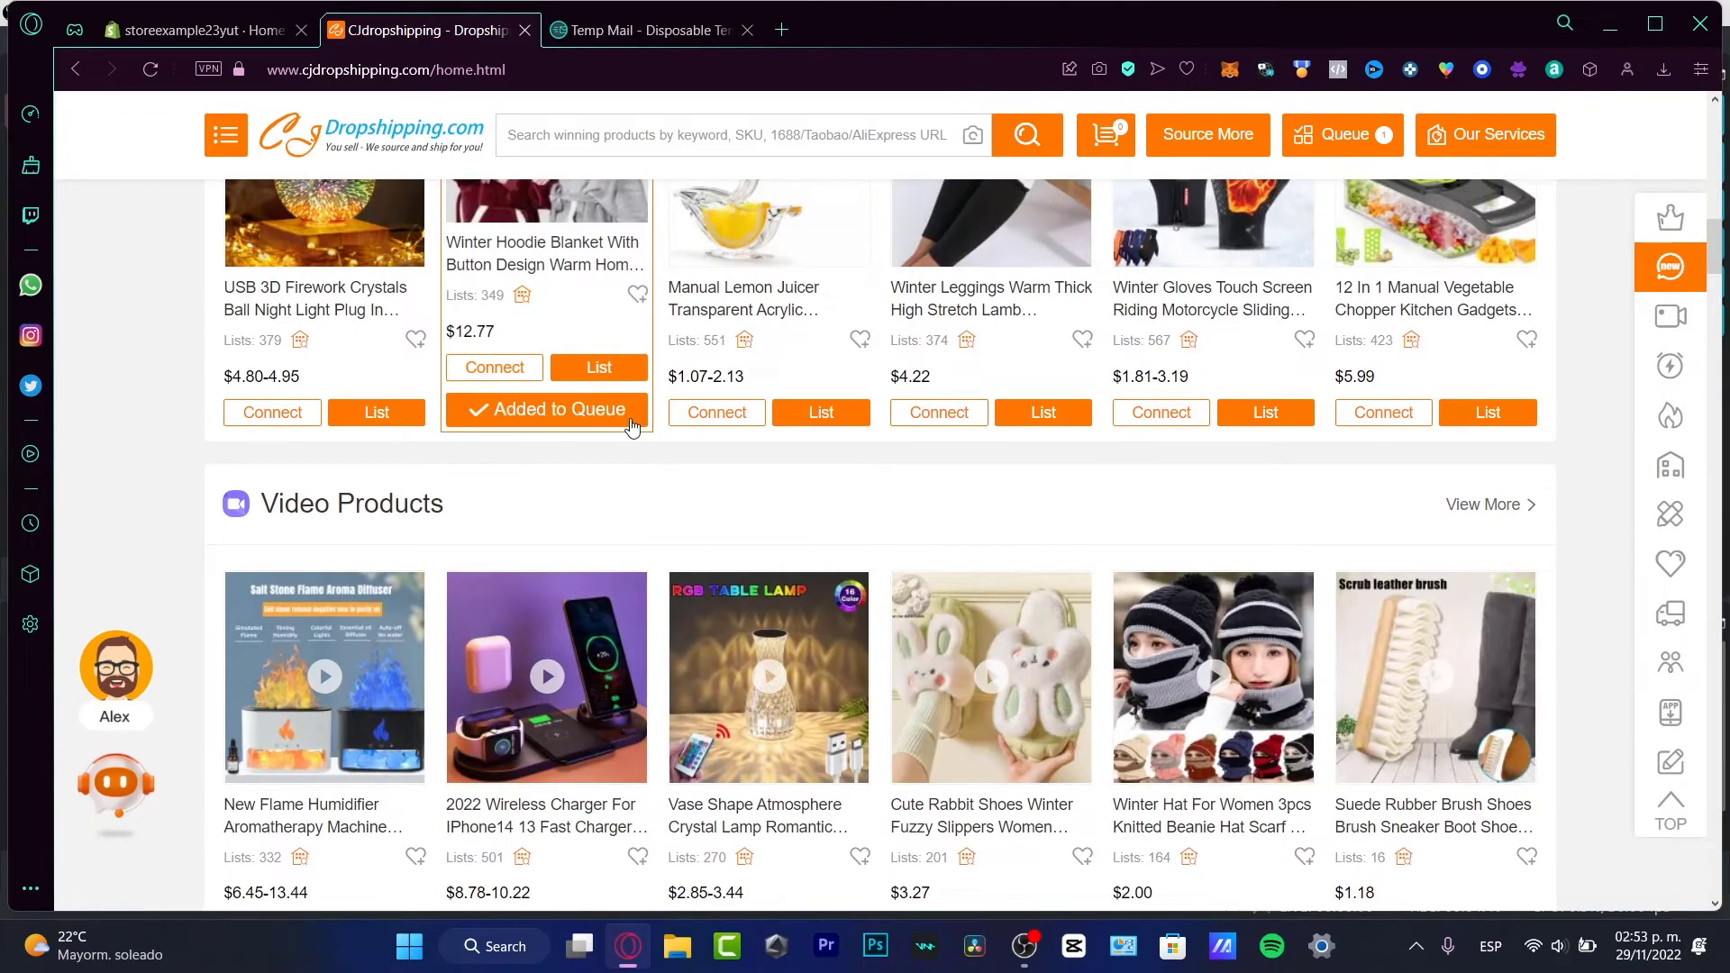
scroll(668, 549, up, 4)
scroll(667, 549, down, 4)
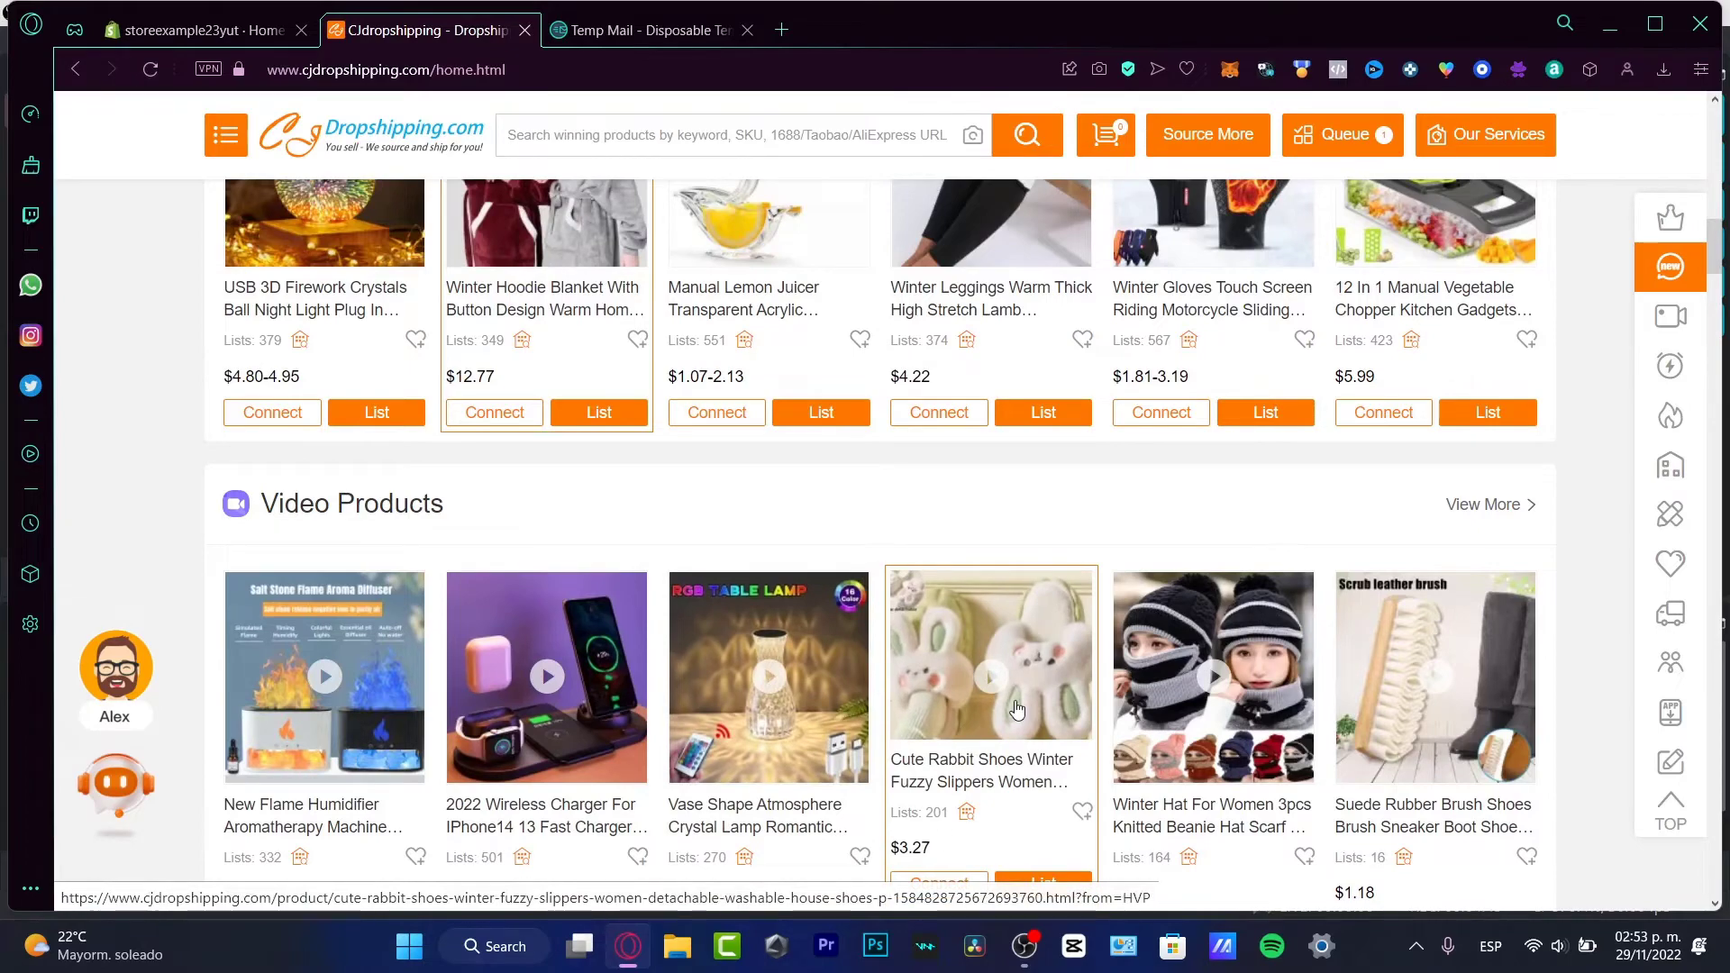
scroll(1015, 628, down, 4)
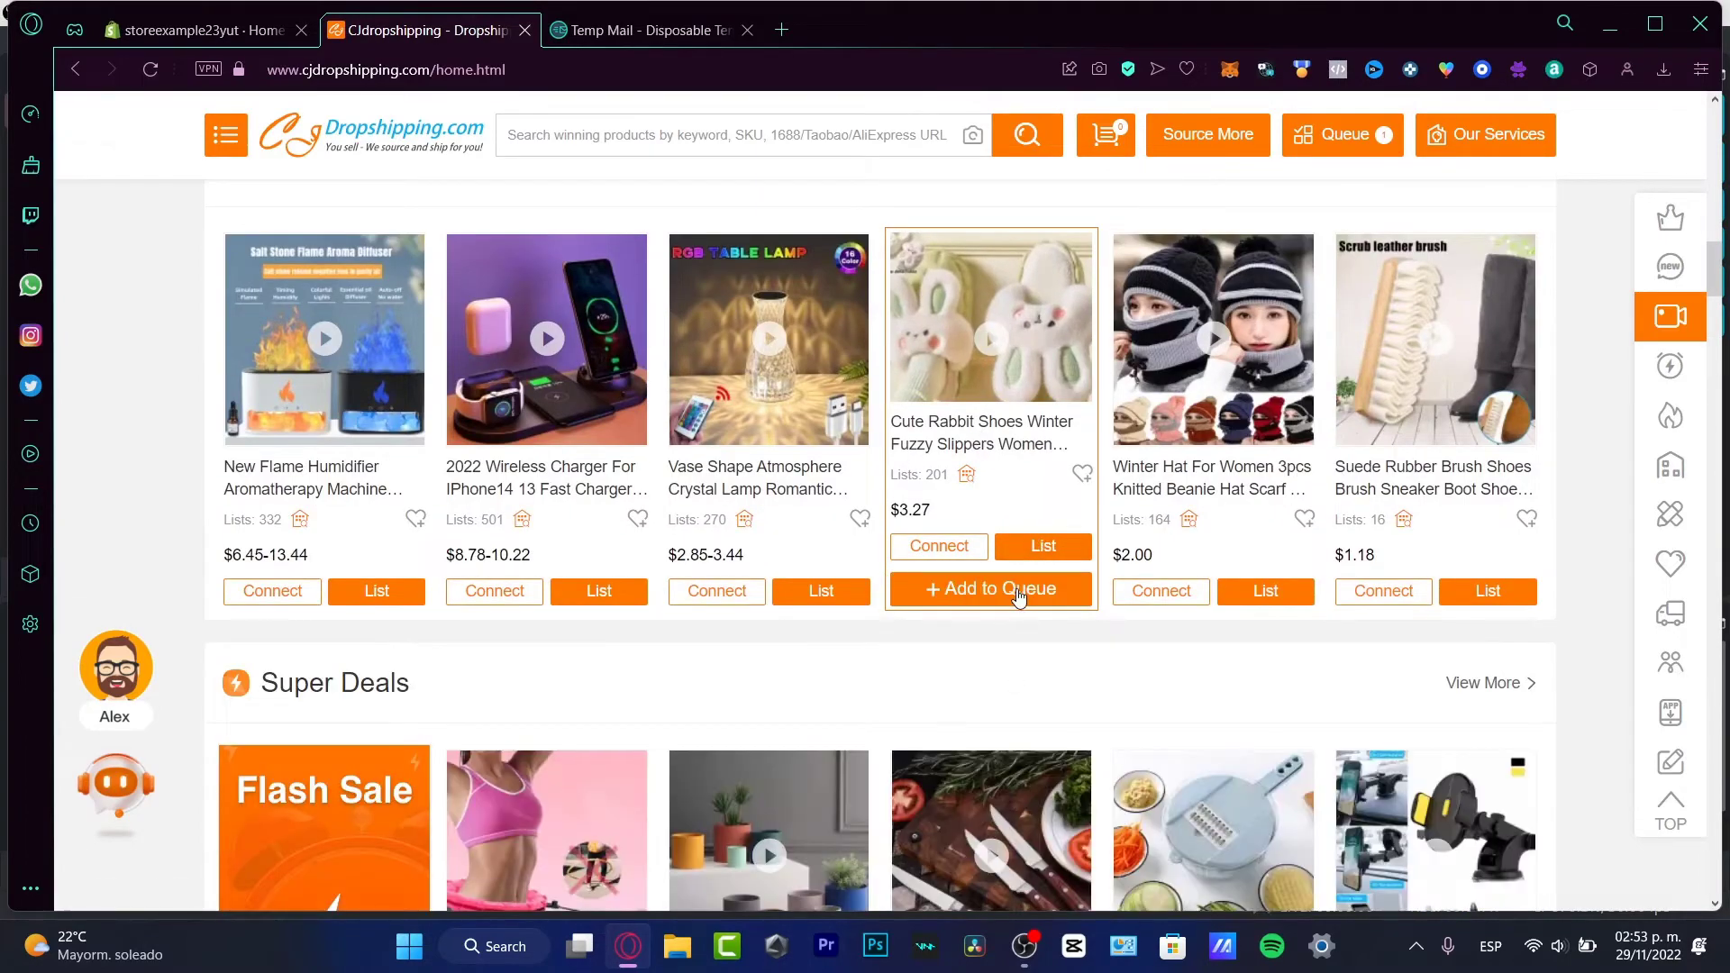
click(1021, 593)
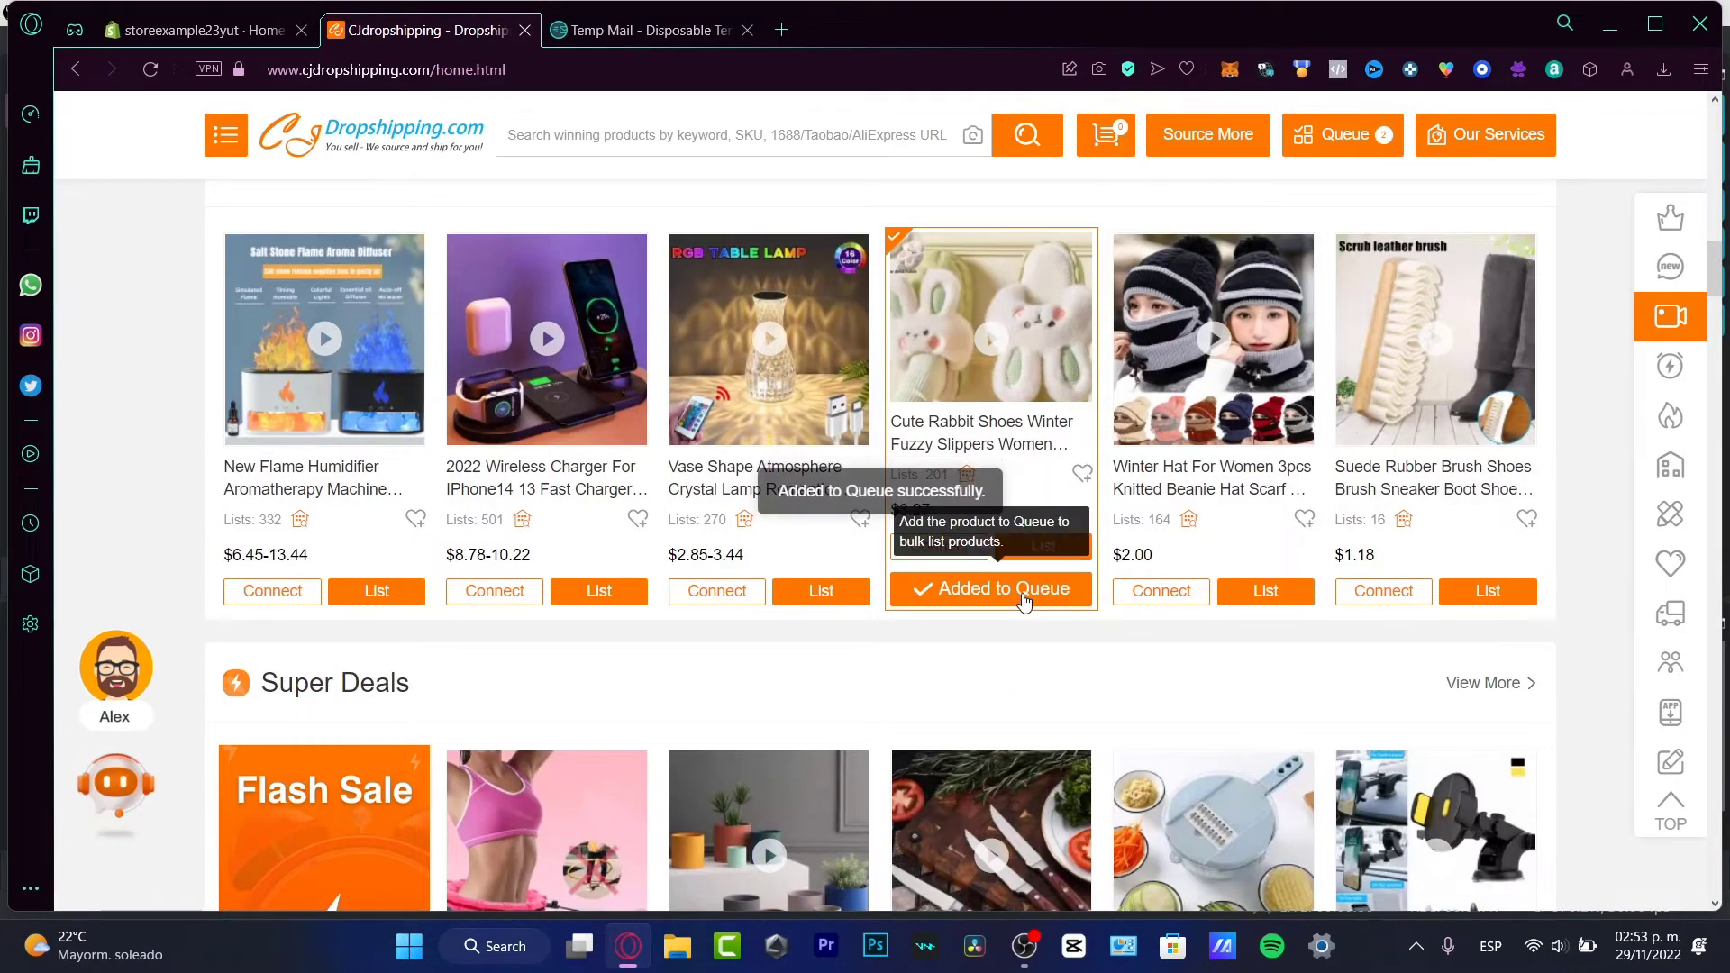
Start listing the Cute Rabbit Shoes slippers from the queue, shipping from China Warehouse to the store storeexample23yut - Shopify
click(1325, 135)
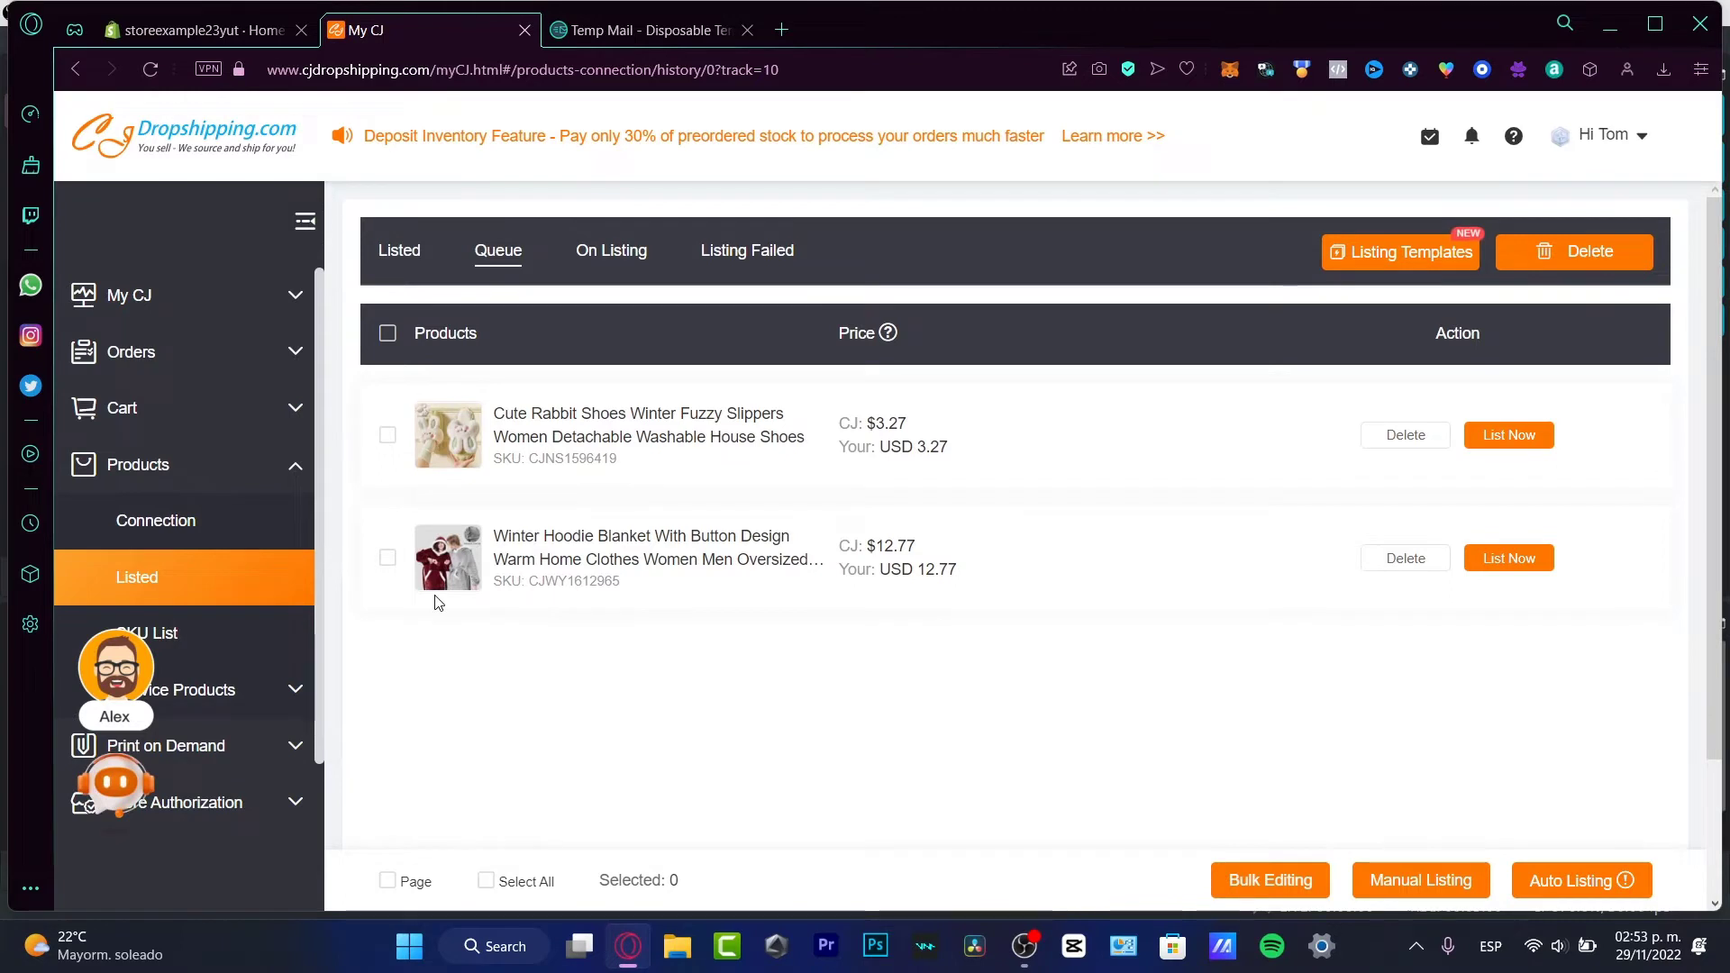
click(1533, 441)
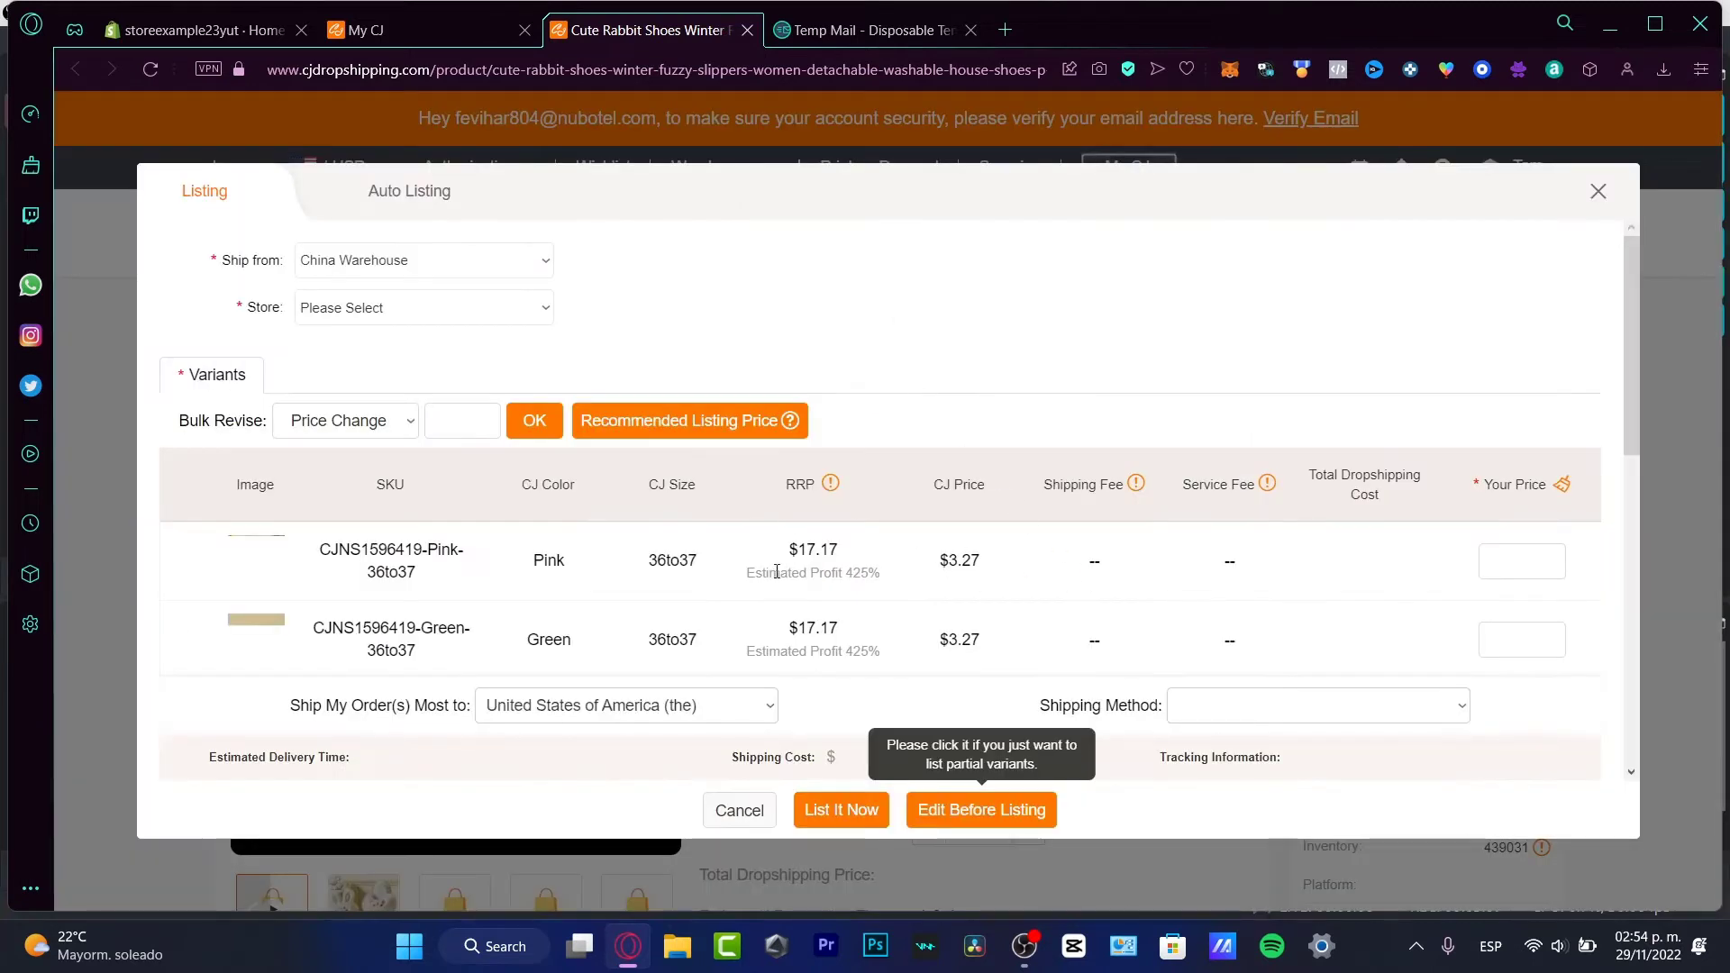
click(438, 262)
click(440, 262)
click(455, 307)
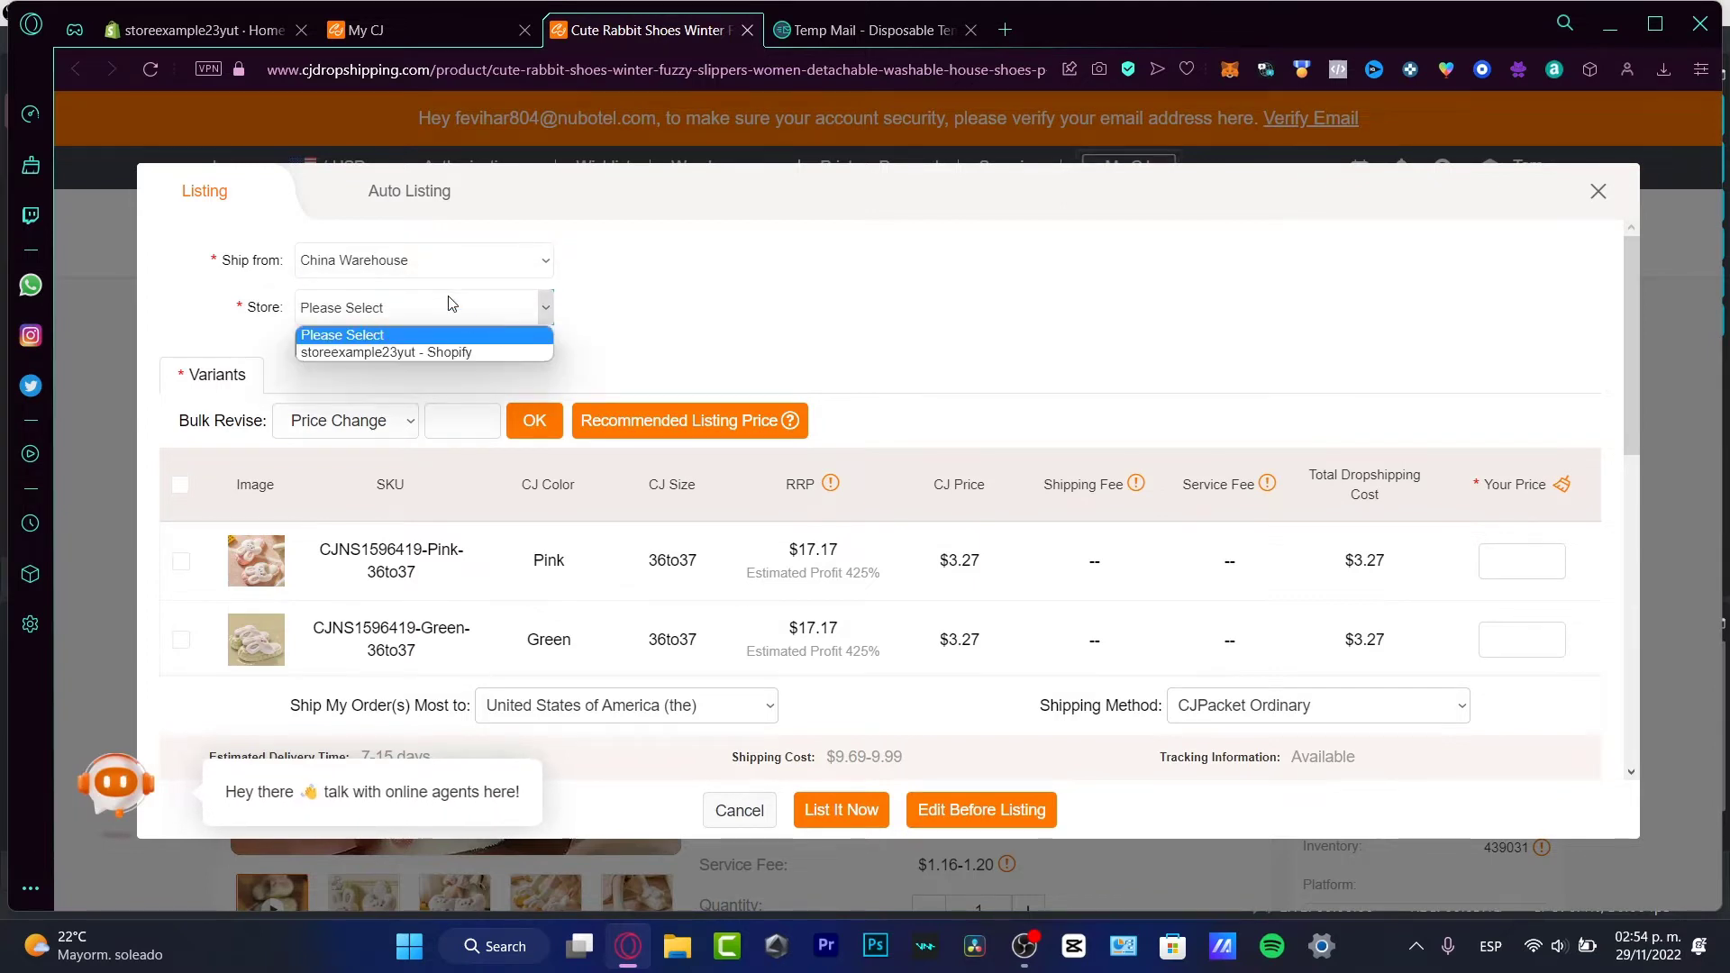
click(463, 359)
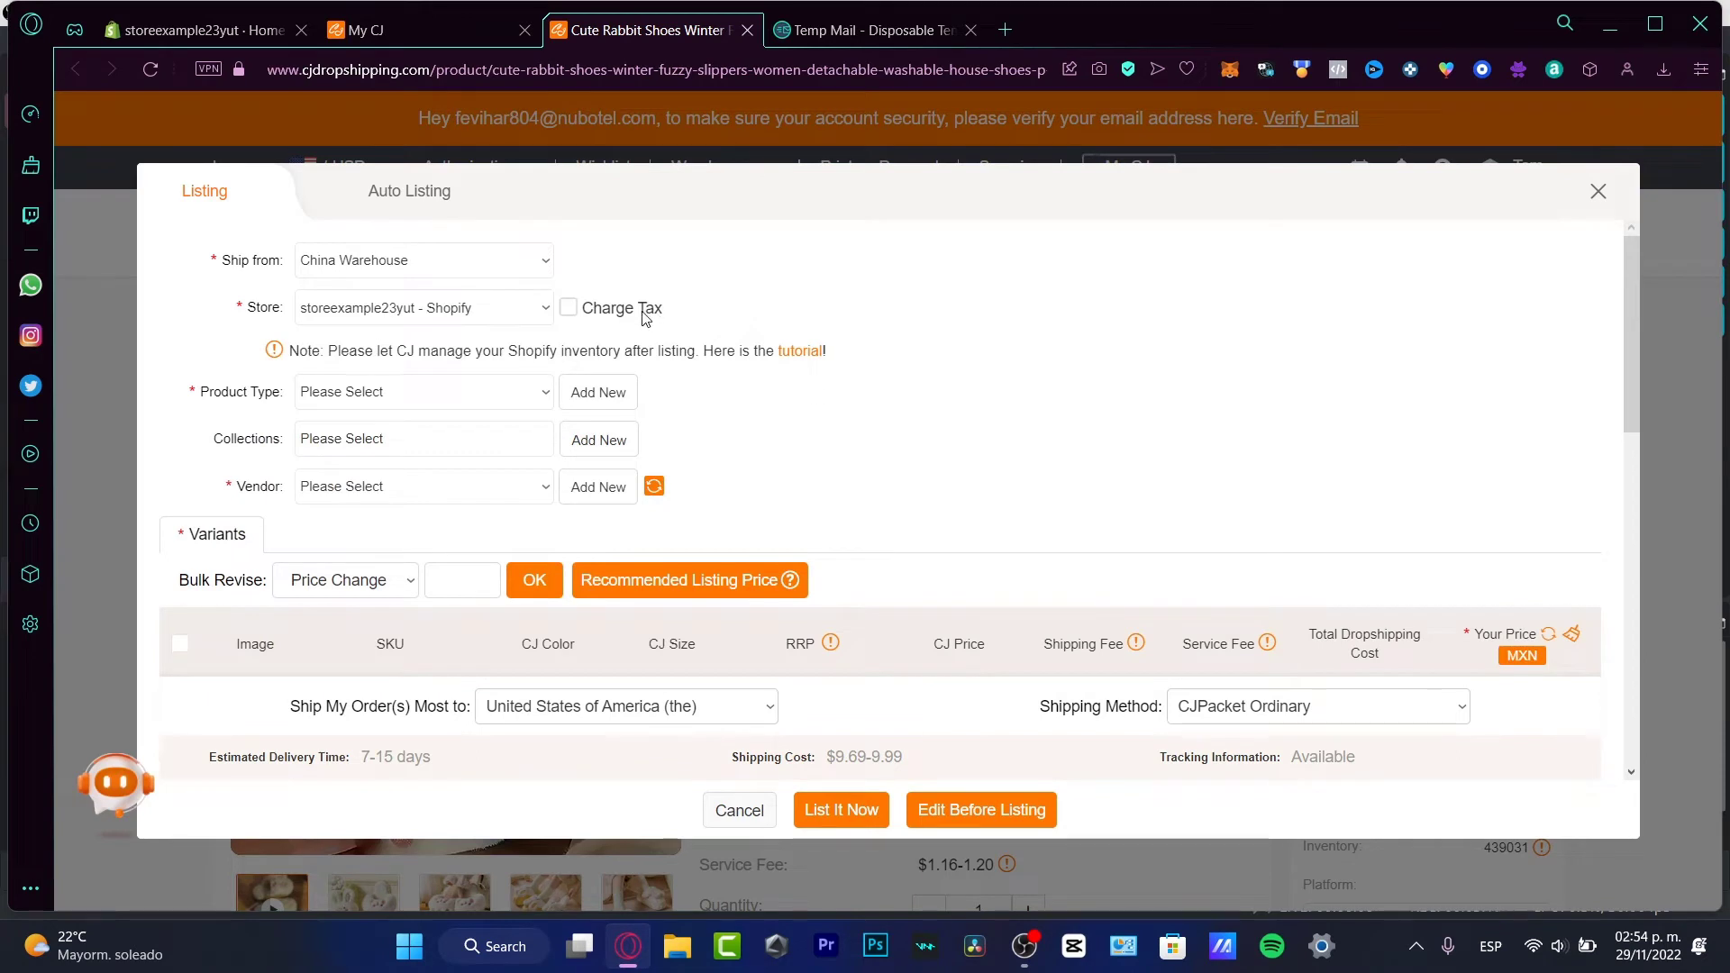
Add a new collection named DROPSHIP in the listing form
click(488, 392)
click(470, 434)
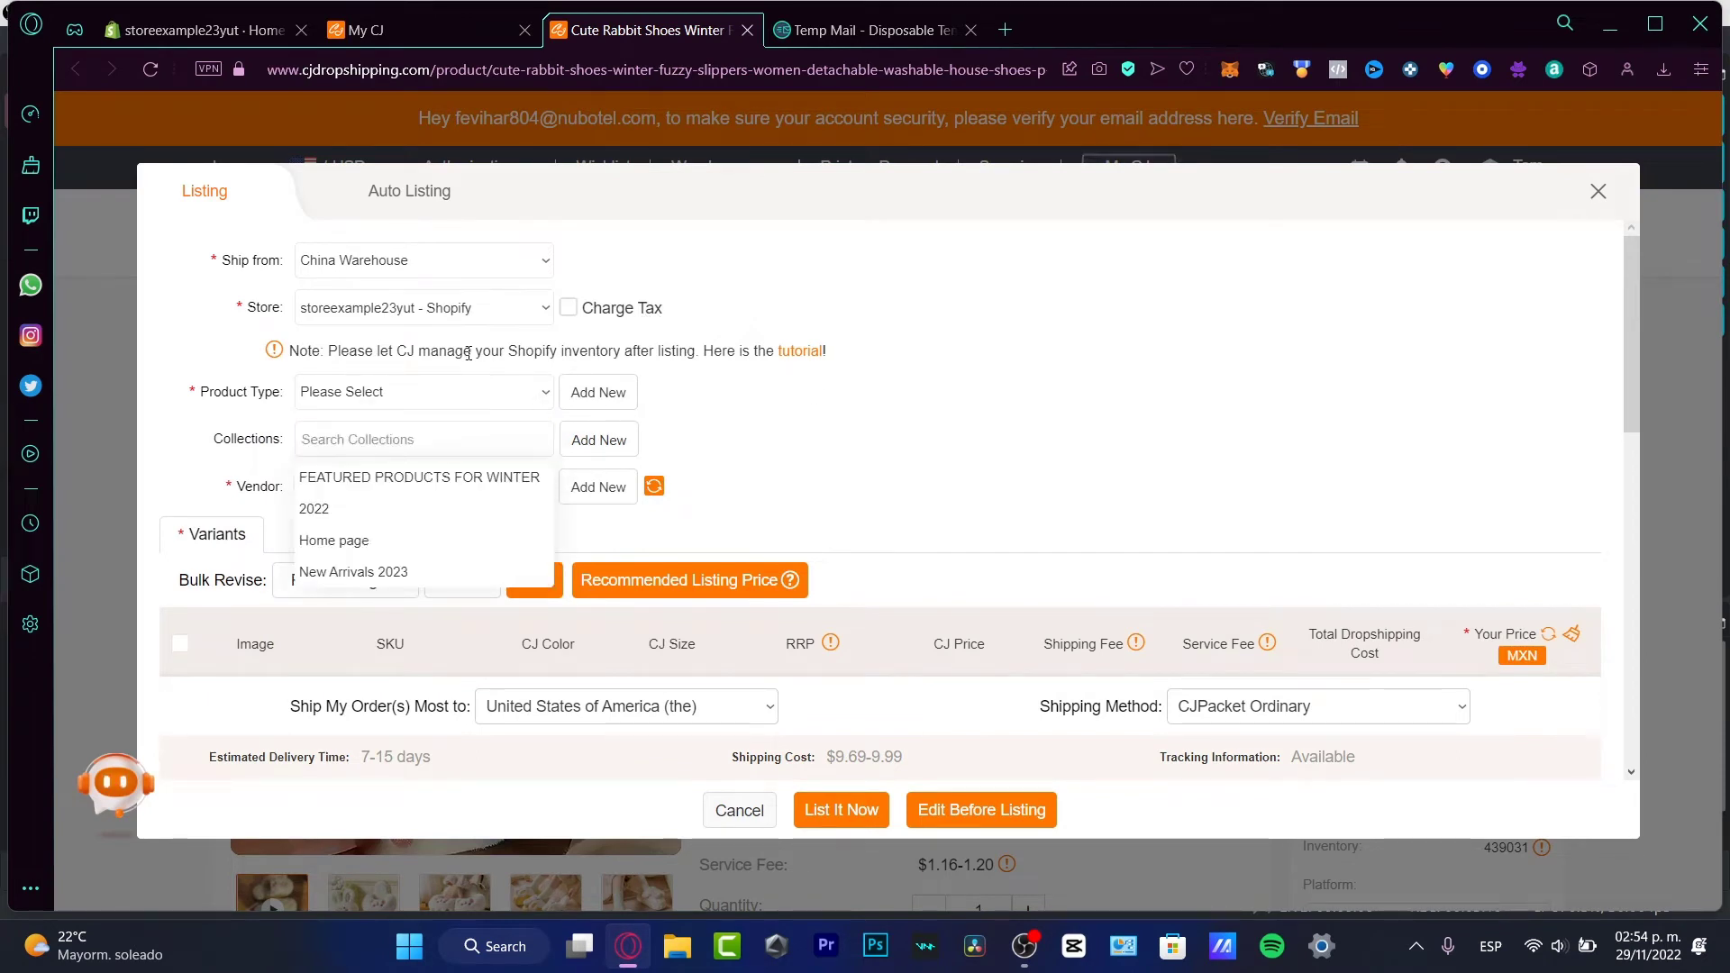
click(771, 430)
click(459, 439)
click(596, 444)
click(527, 446)
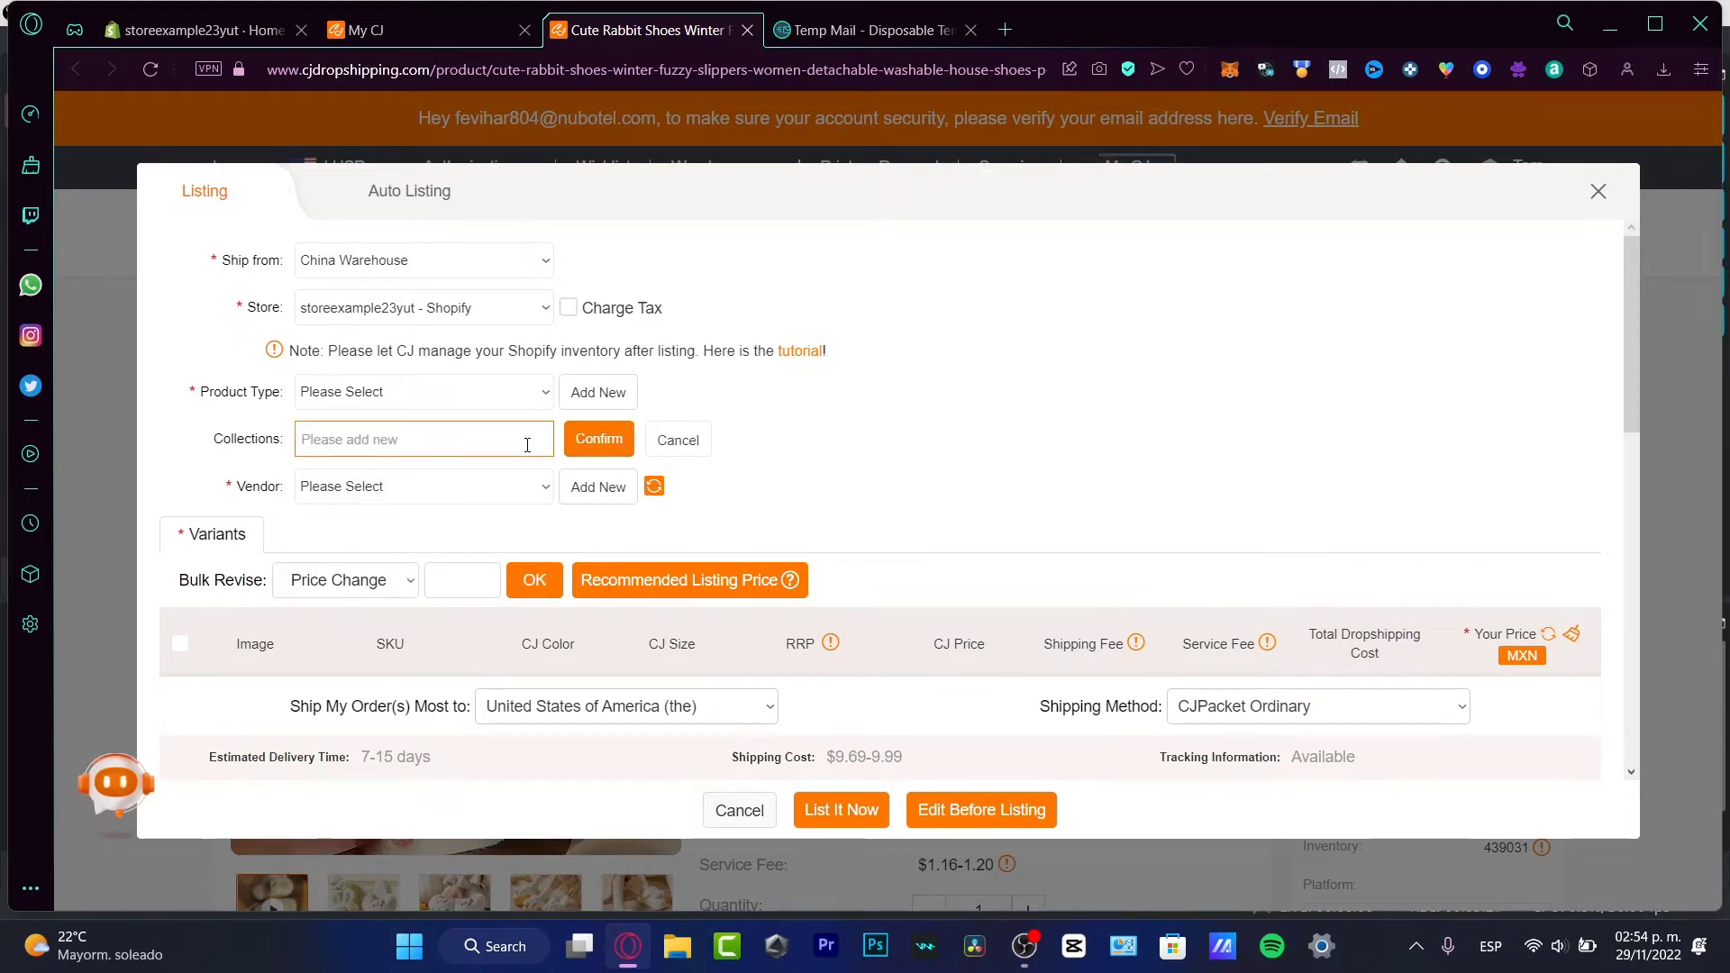
text(DROPSHO)
text(P)
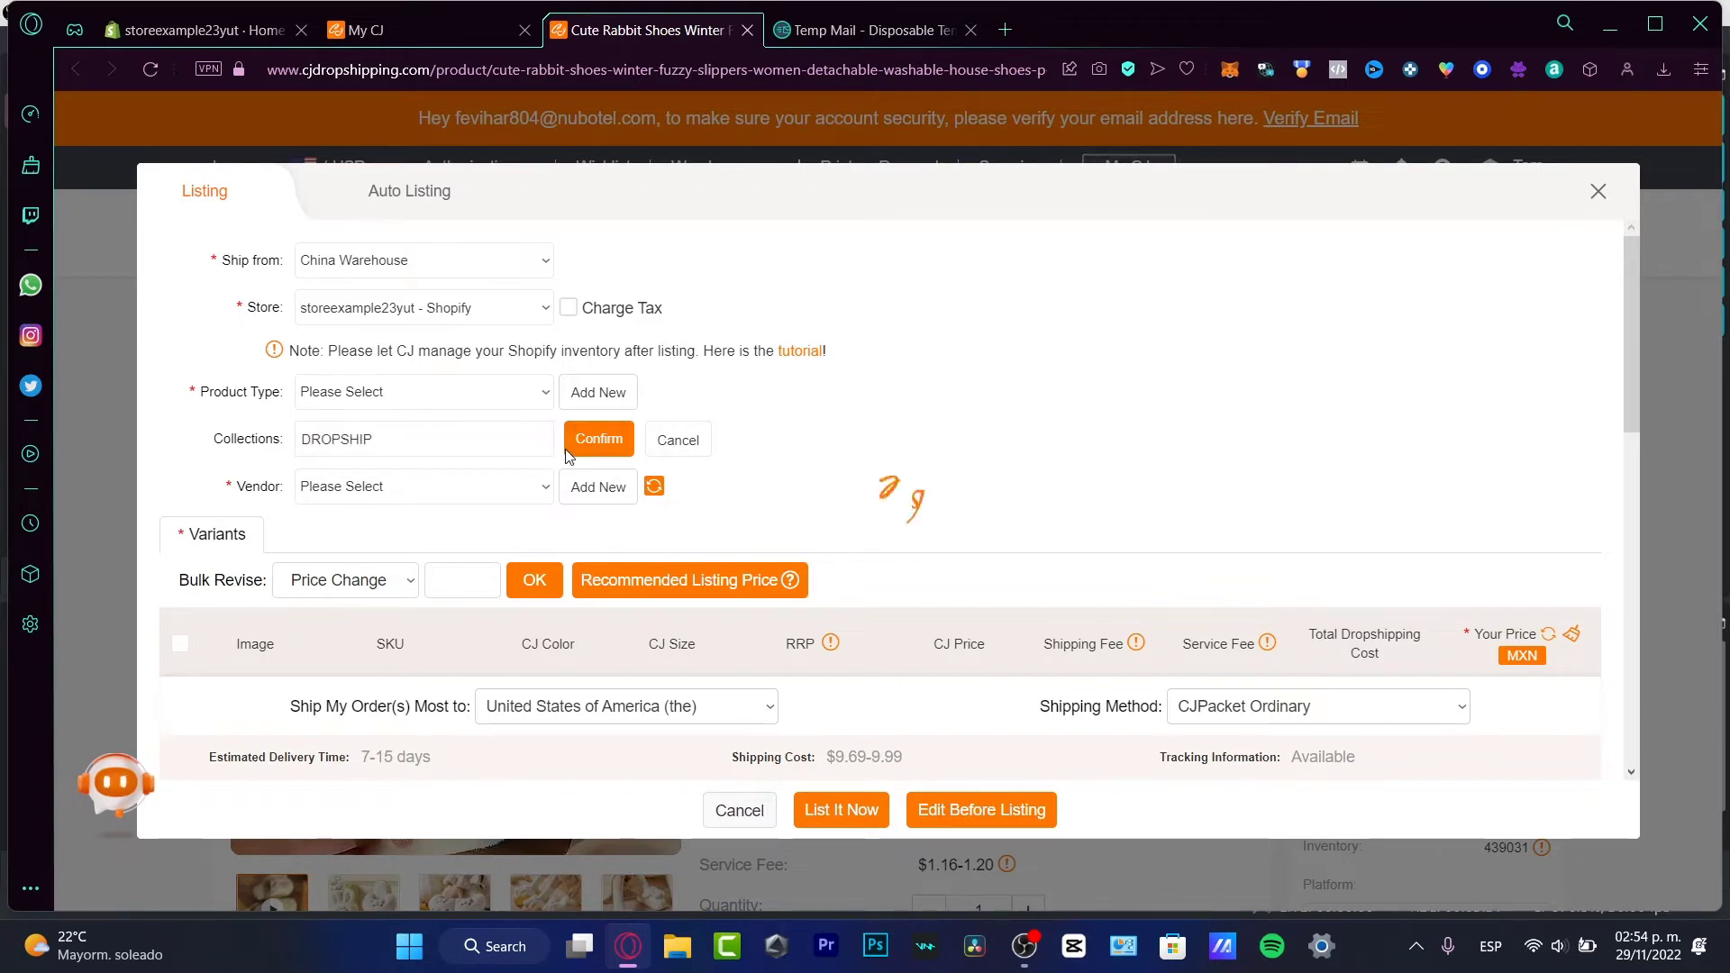
click(599, 441)
Add FunnyItemsChristmas as a new vendor for the listing
click(501, 488)
click(493, 530)
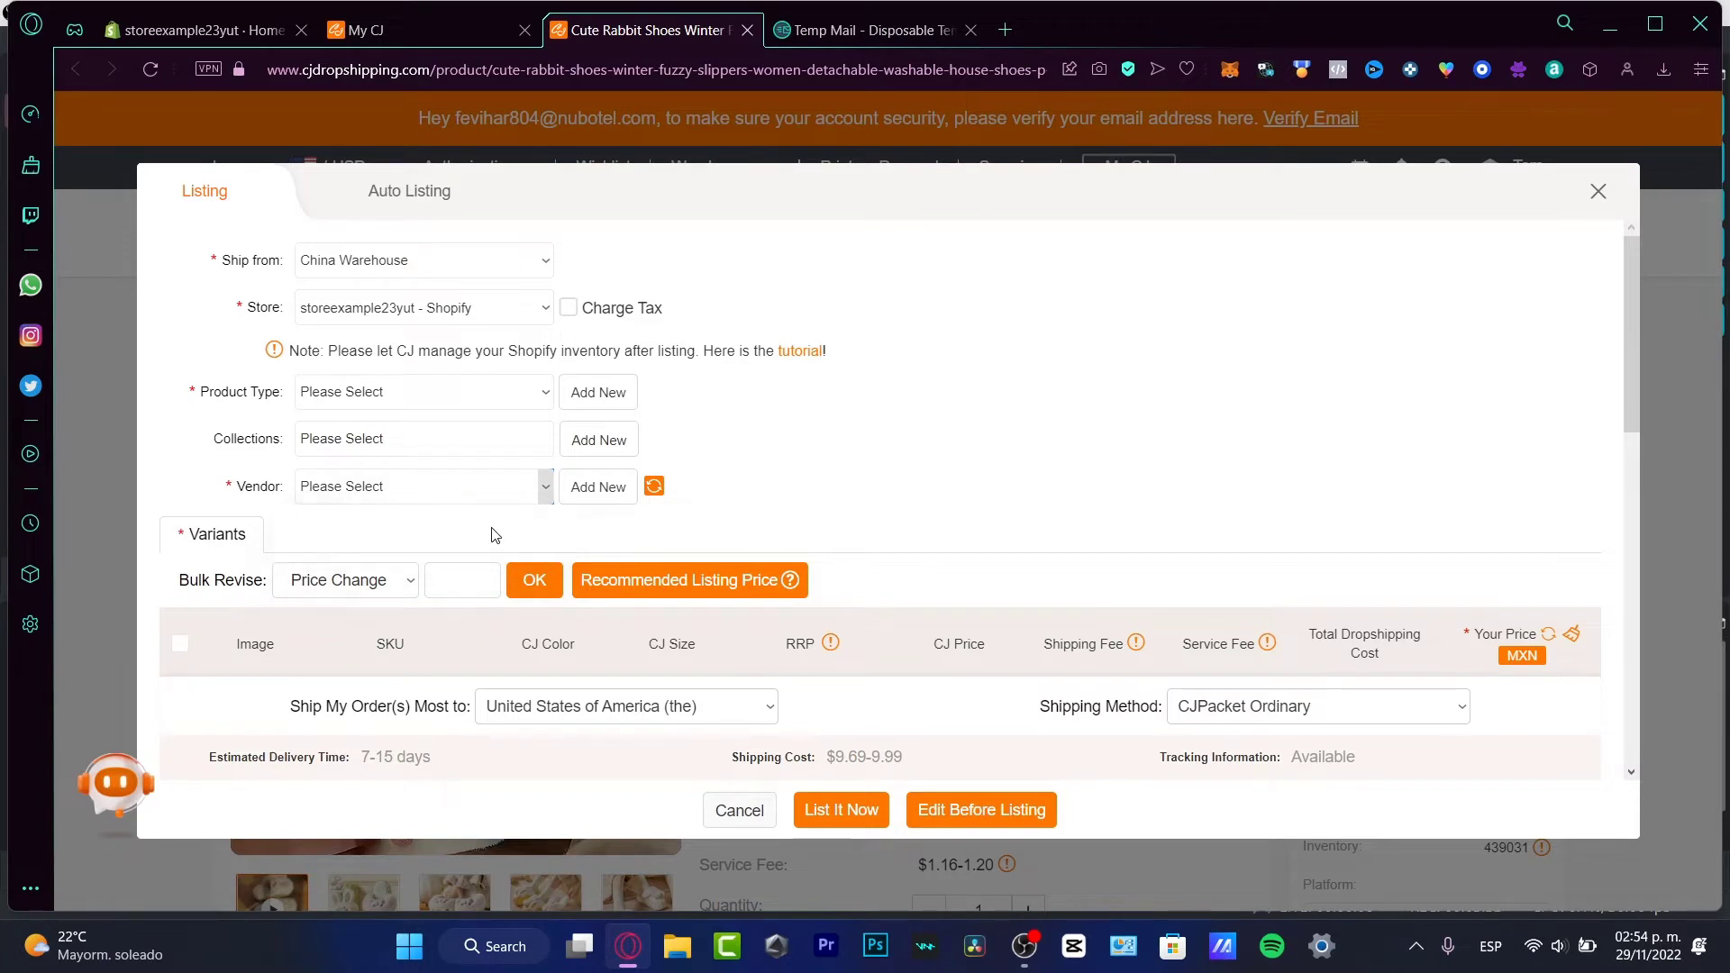
click(587, 497)
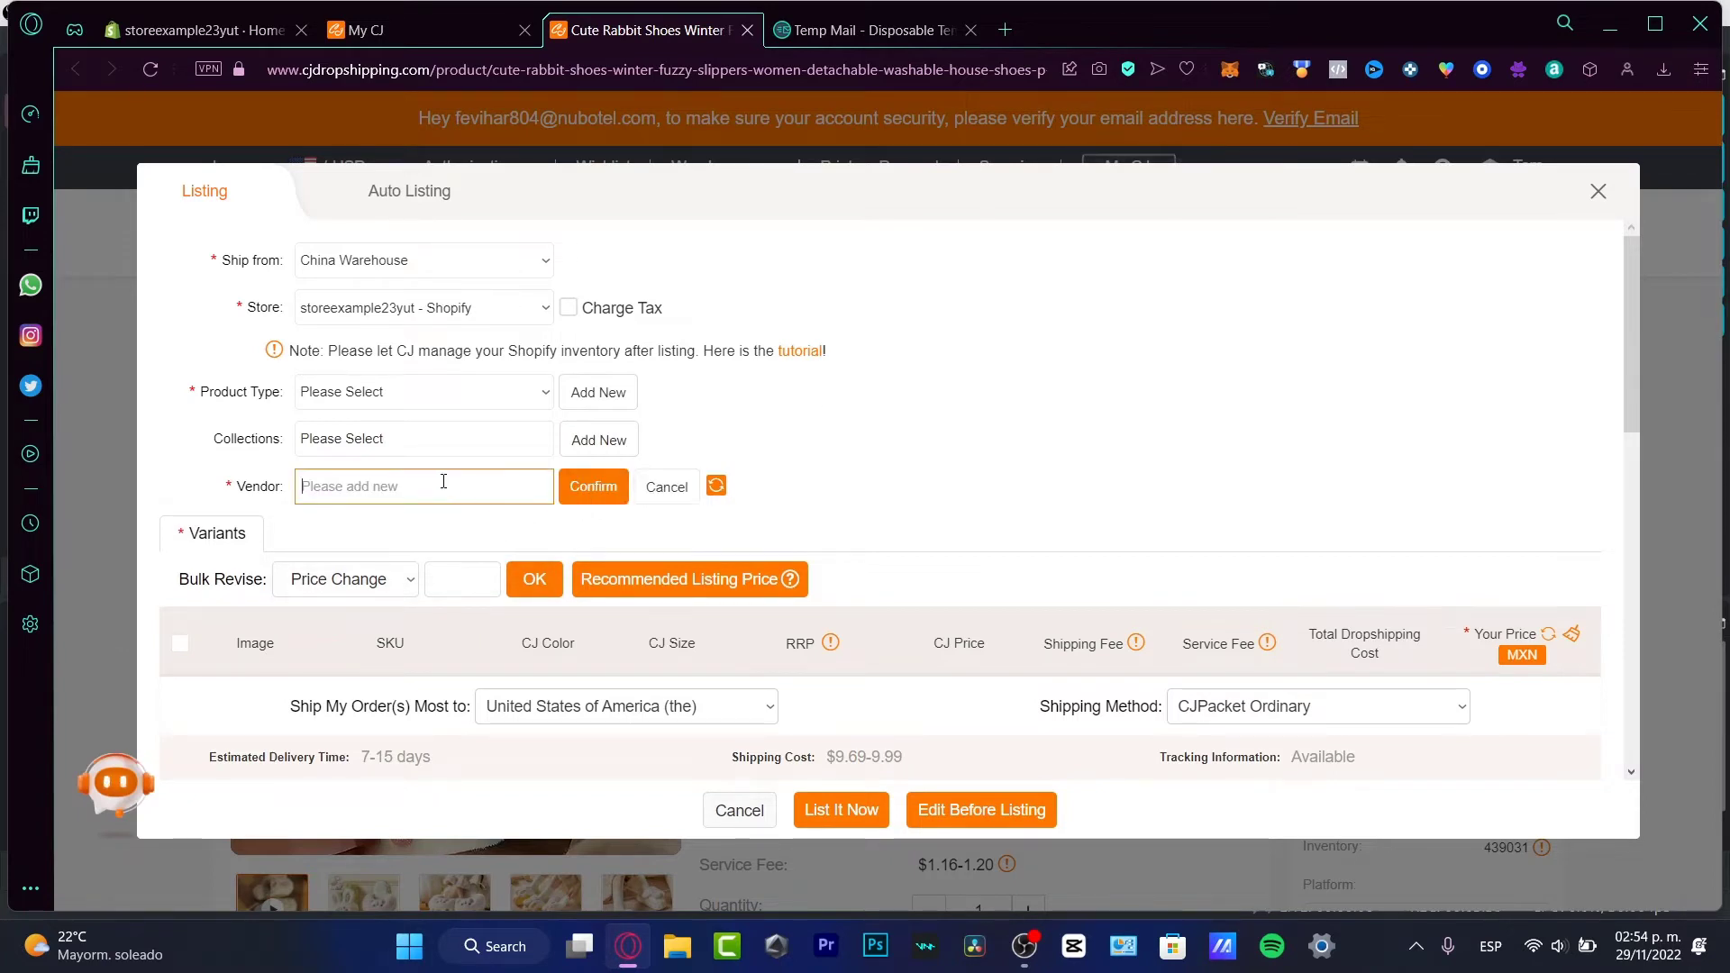
text(FunnyItems)
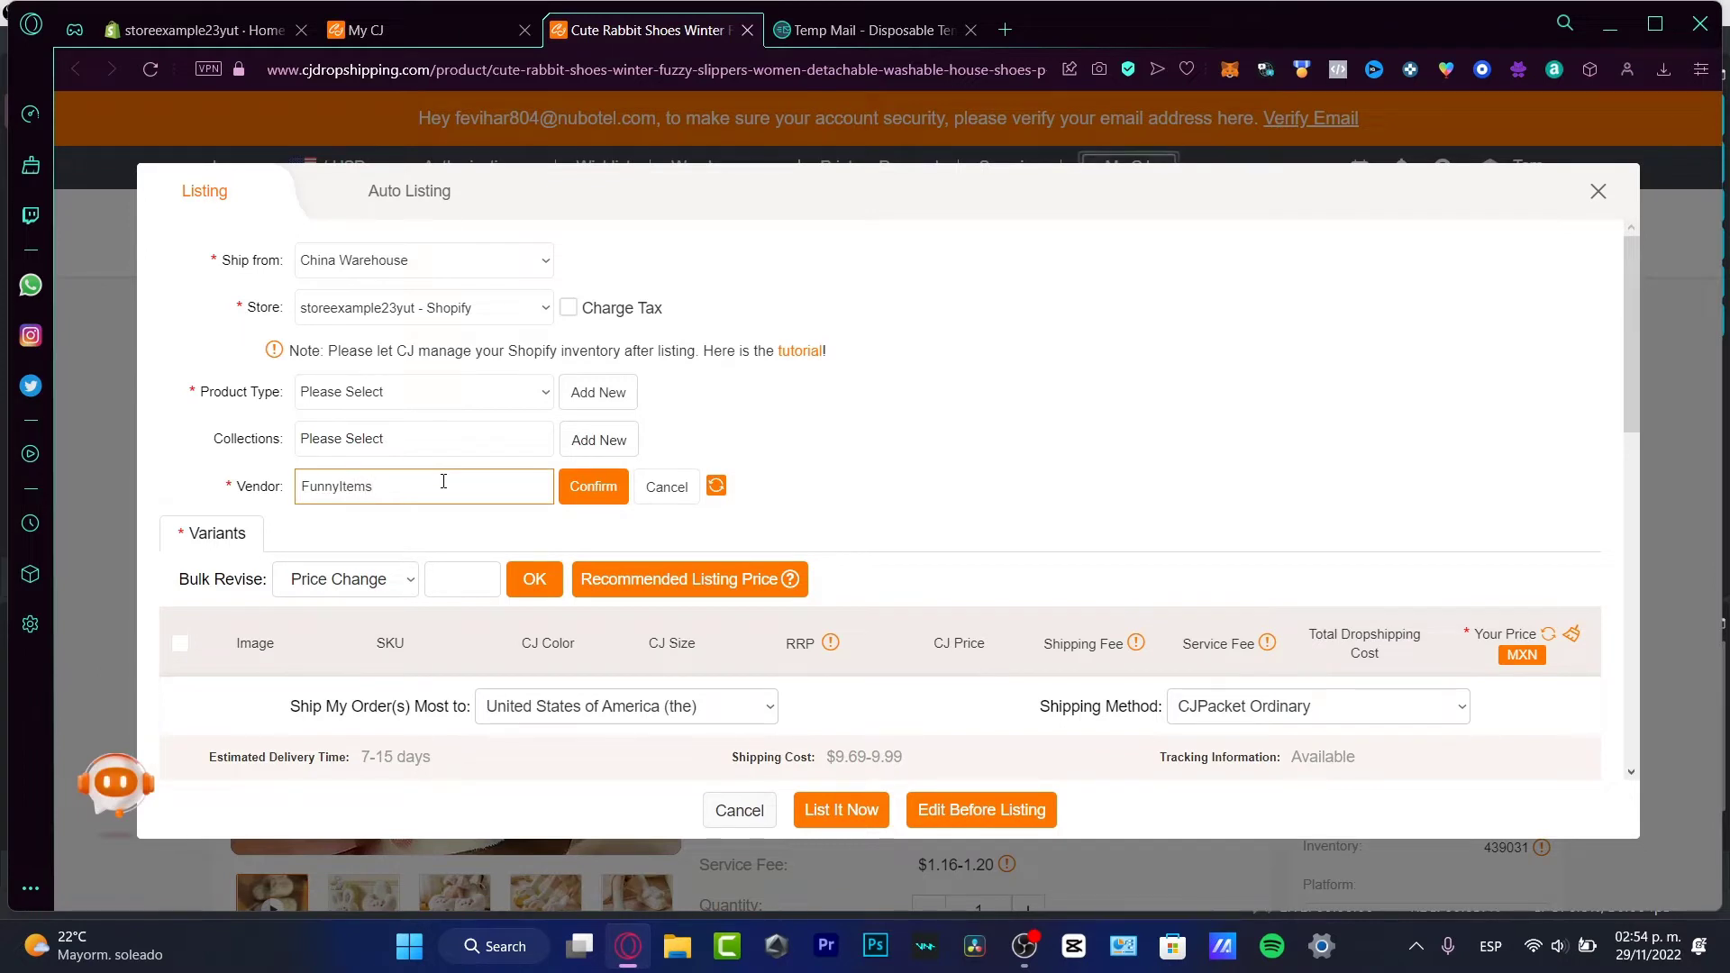
text(Christmas)
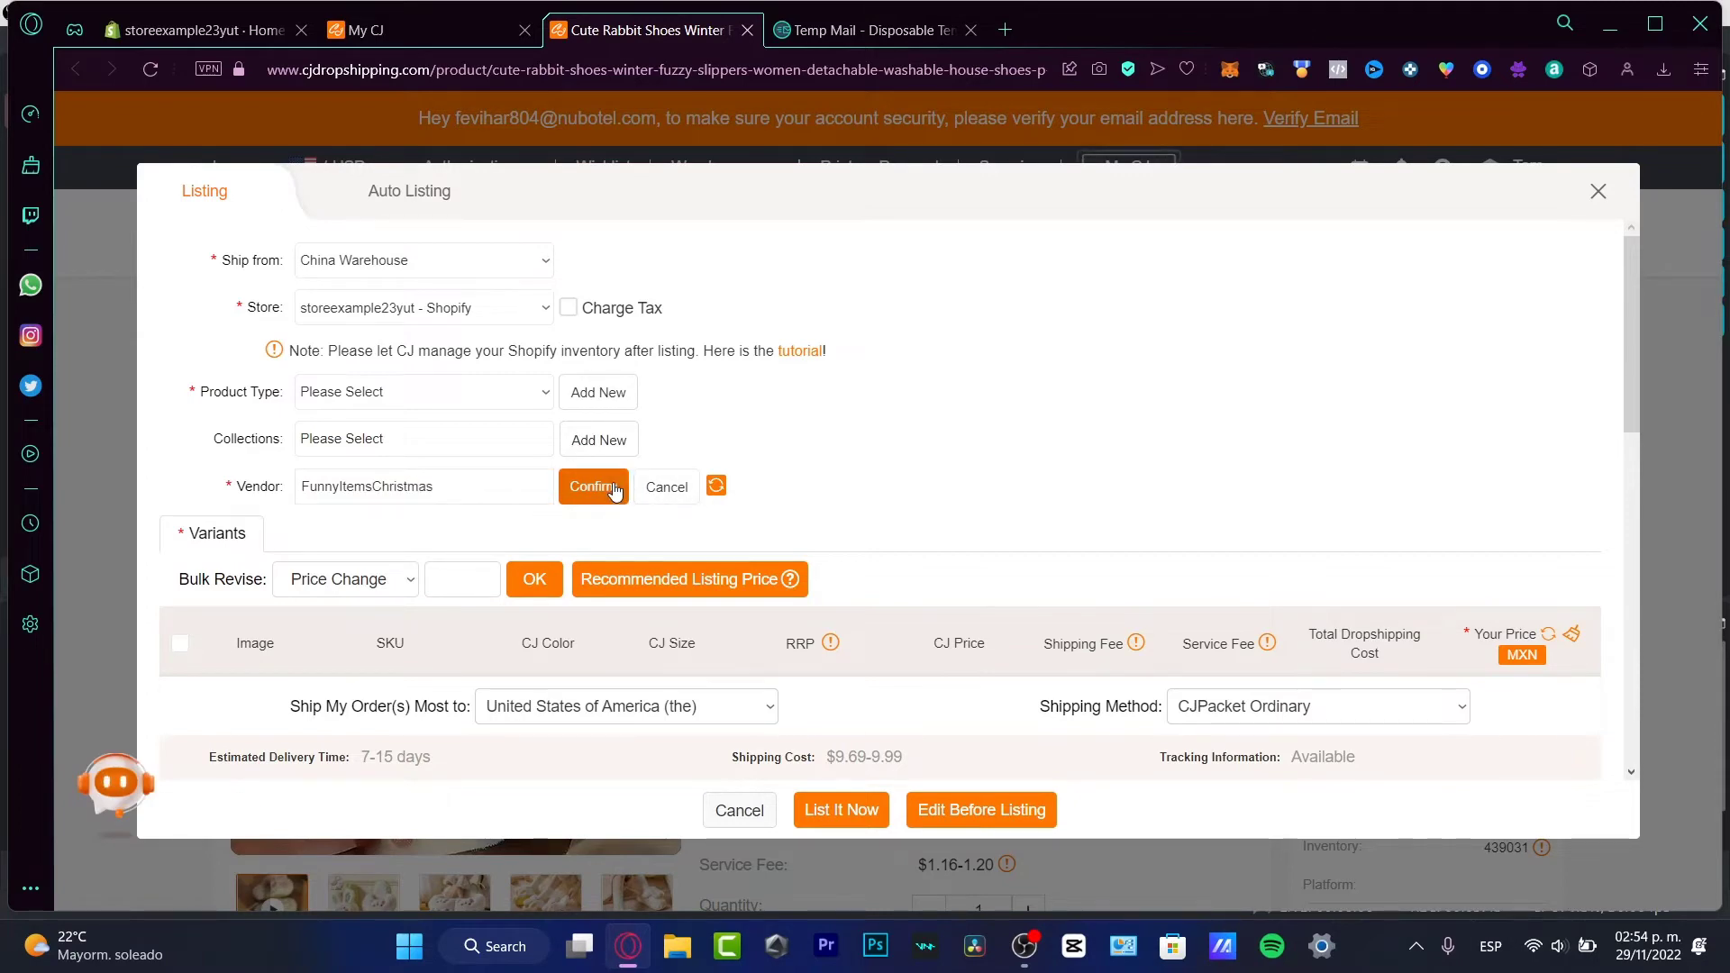
click(595, 487)
Review the pink 36to37 variant's fees and total dropshipping cost, and set its selling price to 14 MXN
scroll(813, 491, down, 3)
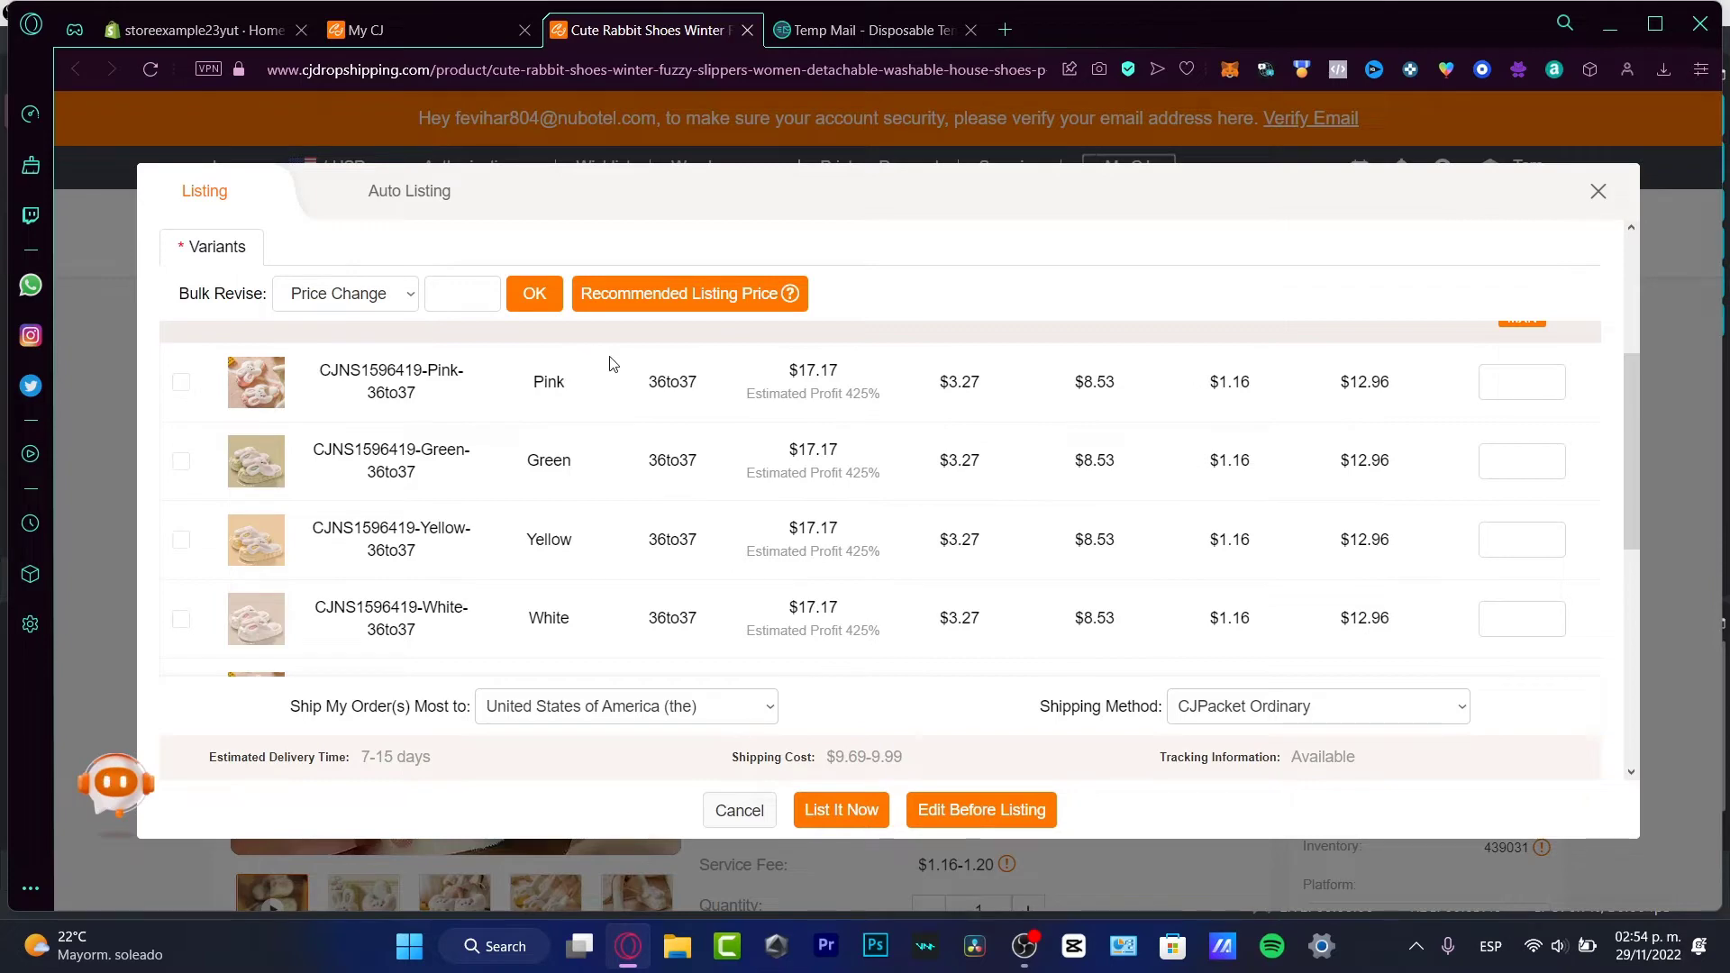
scroll(1521, 503, up, 3)
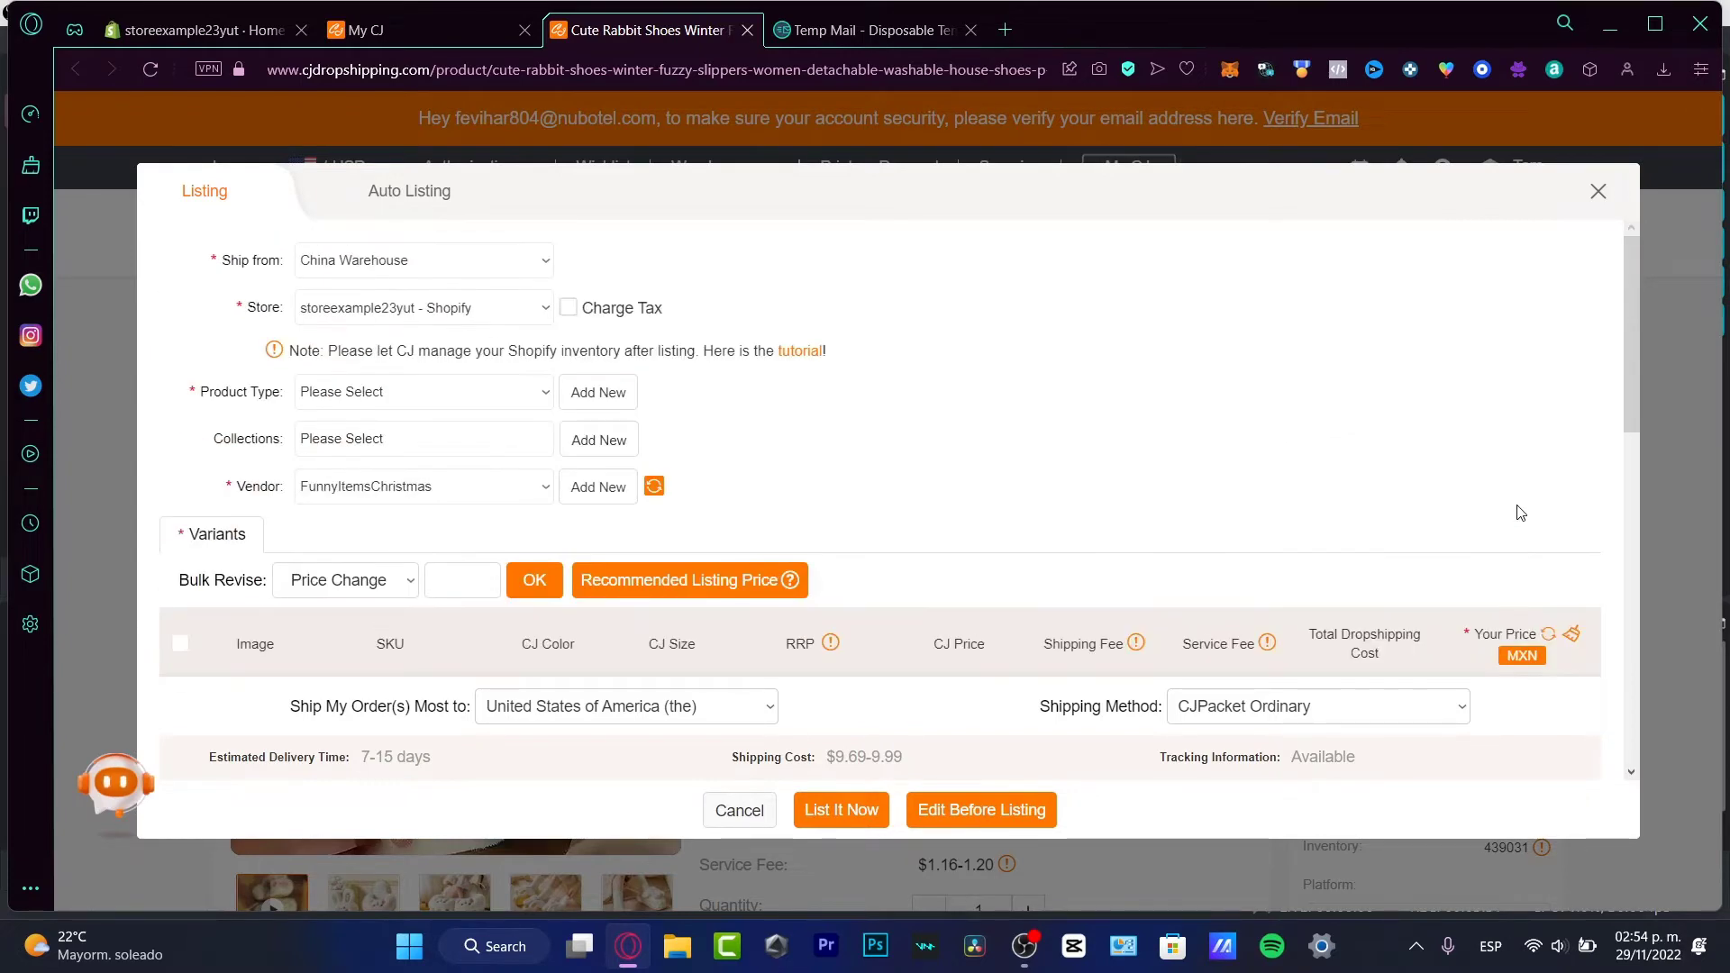
scroll(1521, 513, down, 5)
drag(1627, 384, 1629, 354)
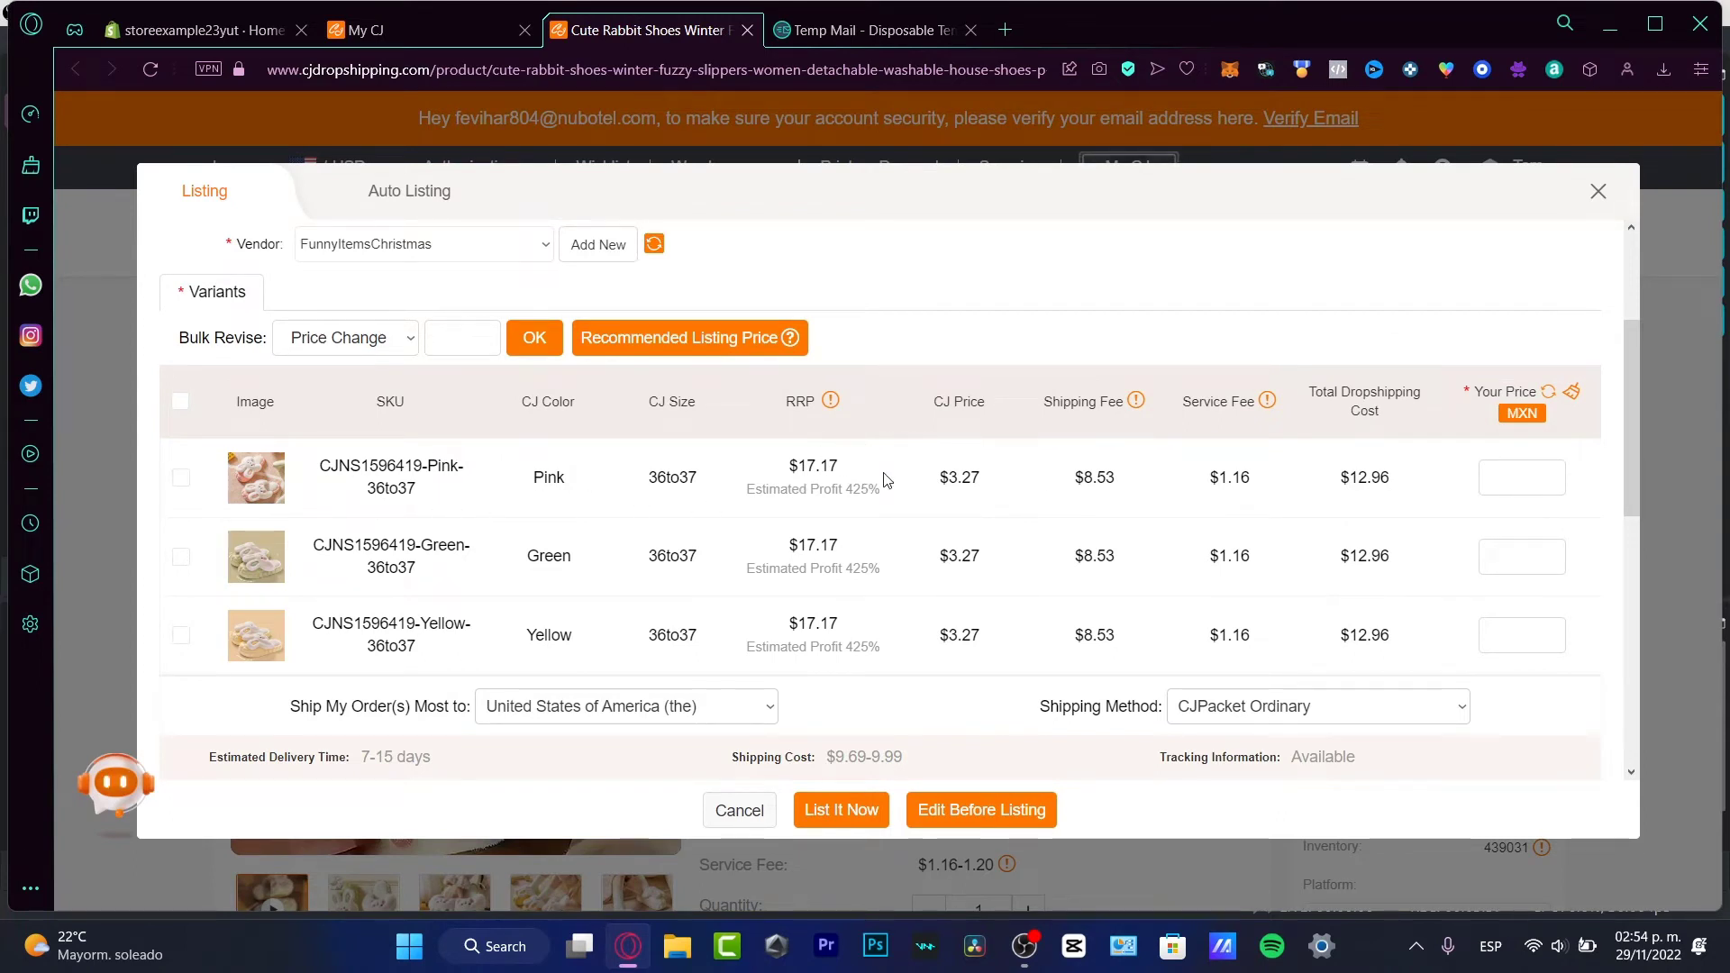
drag(944, 471, 1254, 496)
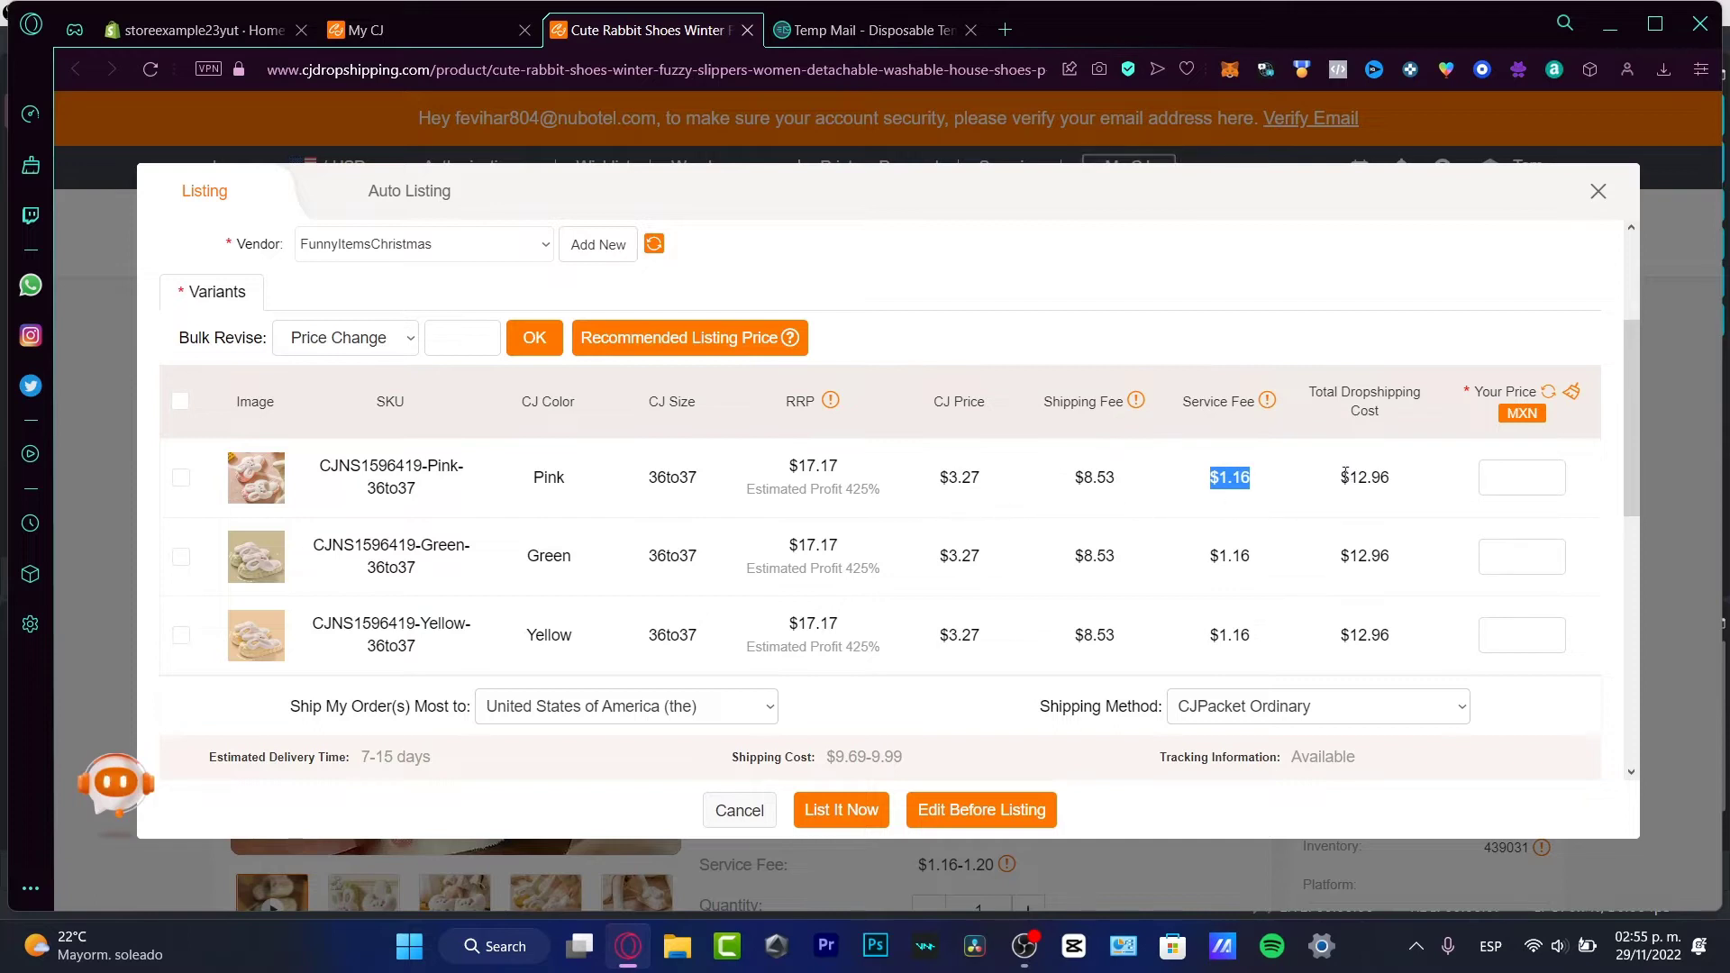
drag(1341, 476, 1396, 479)
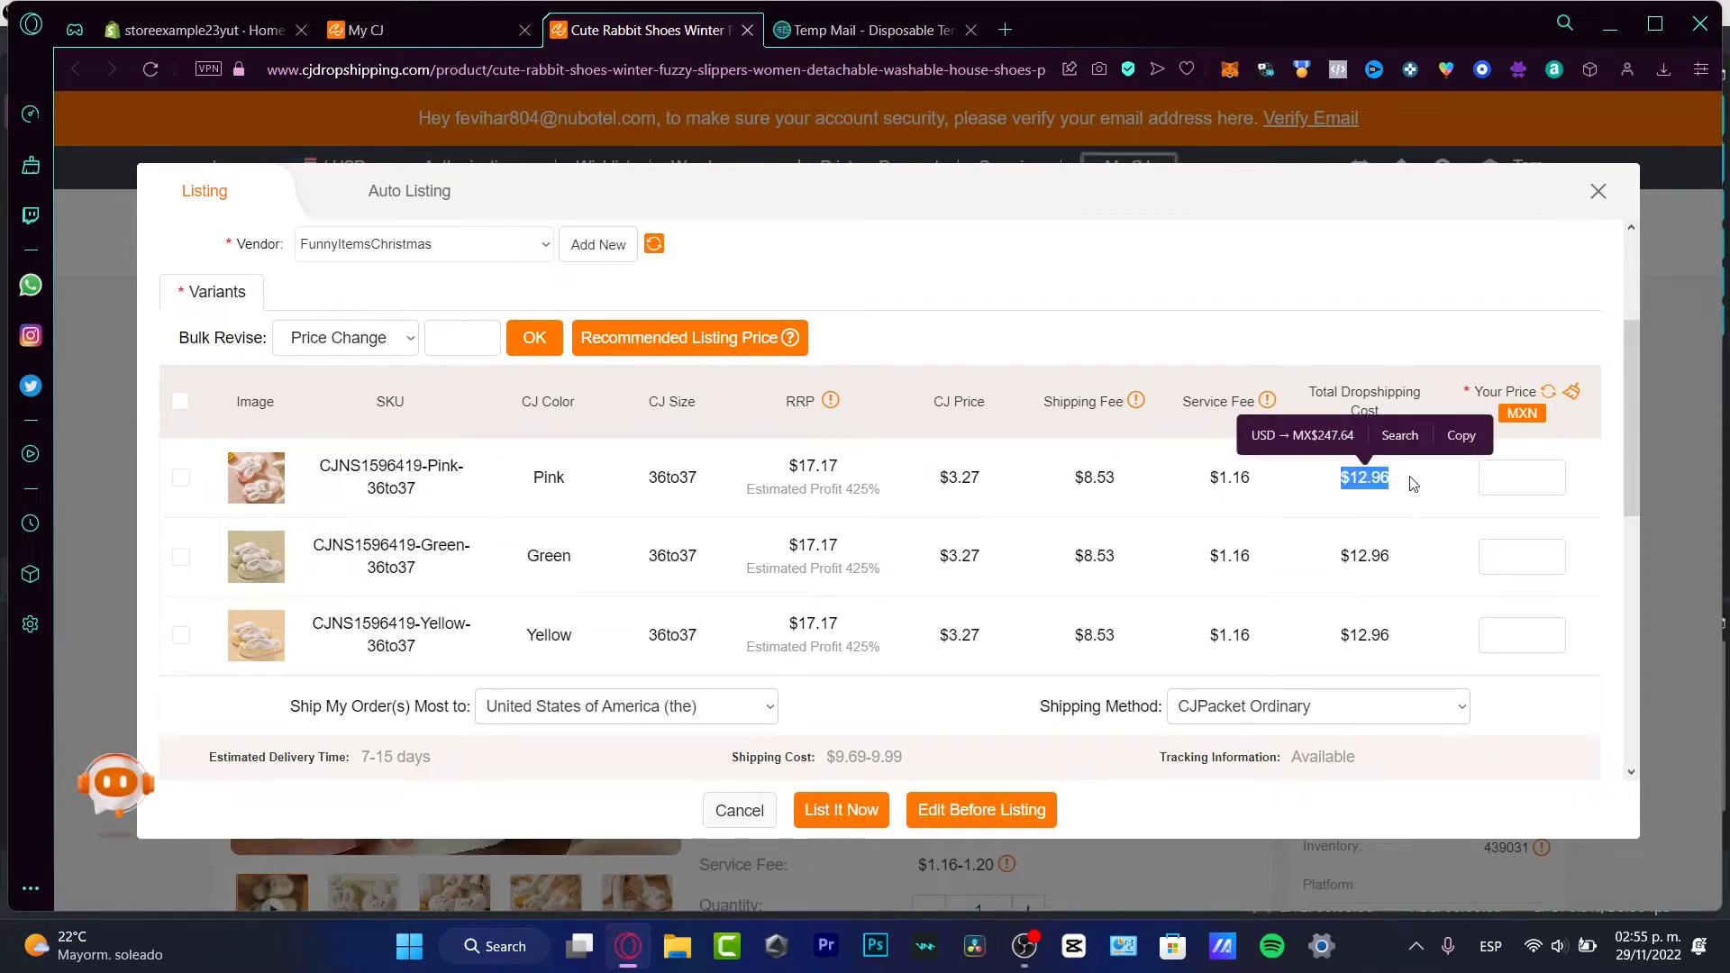
click(1509, 476)
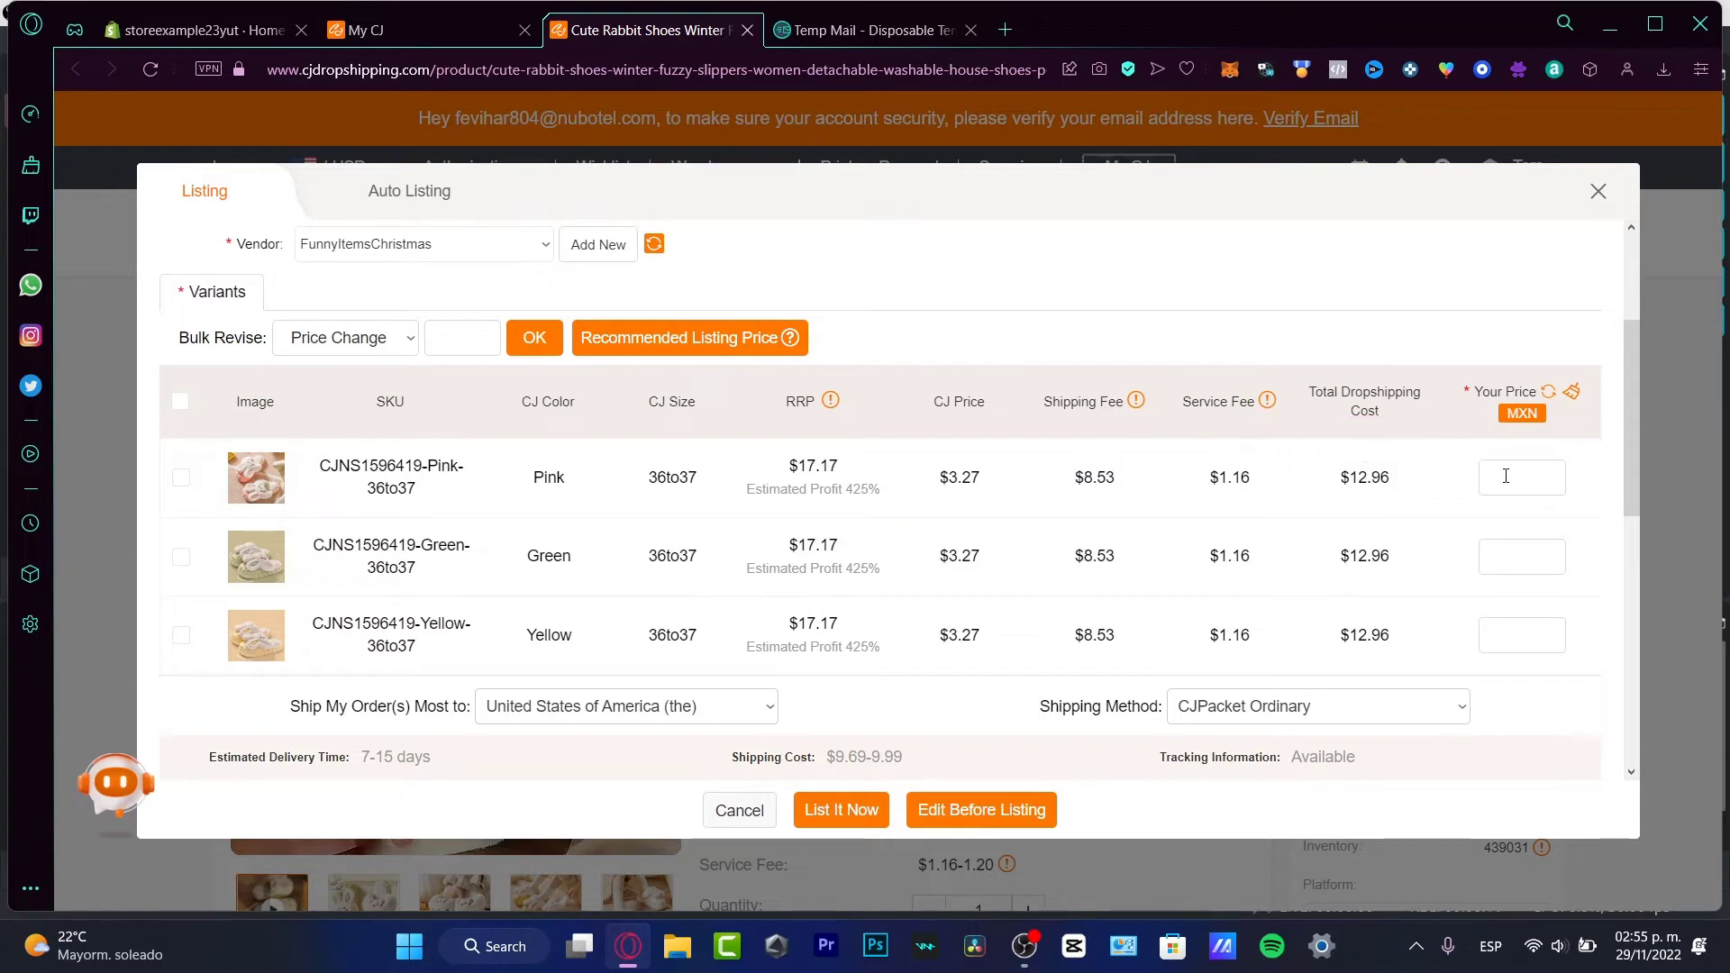
text(14)
click(1573, 498)
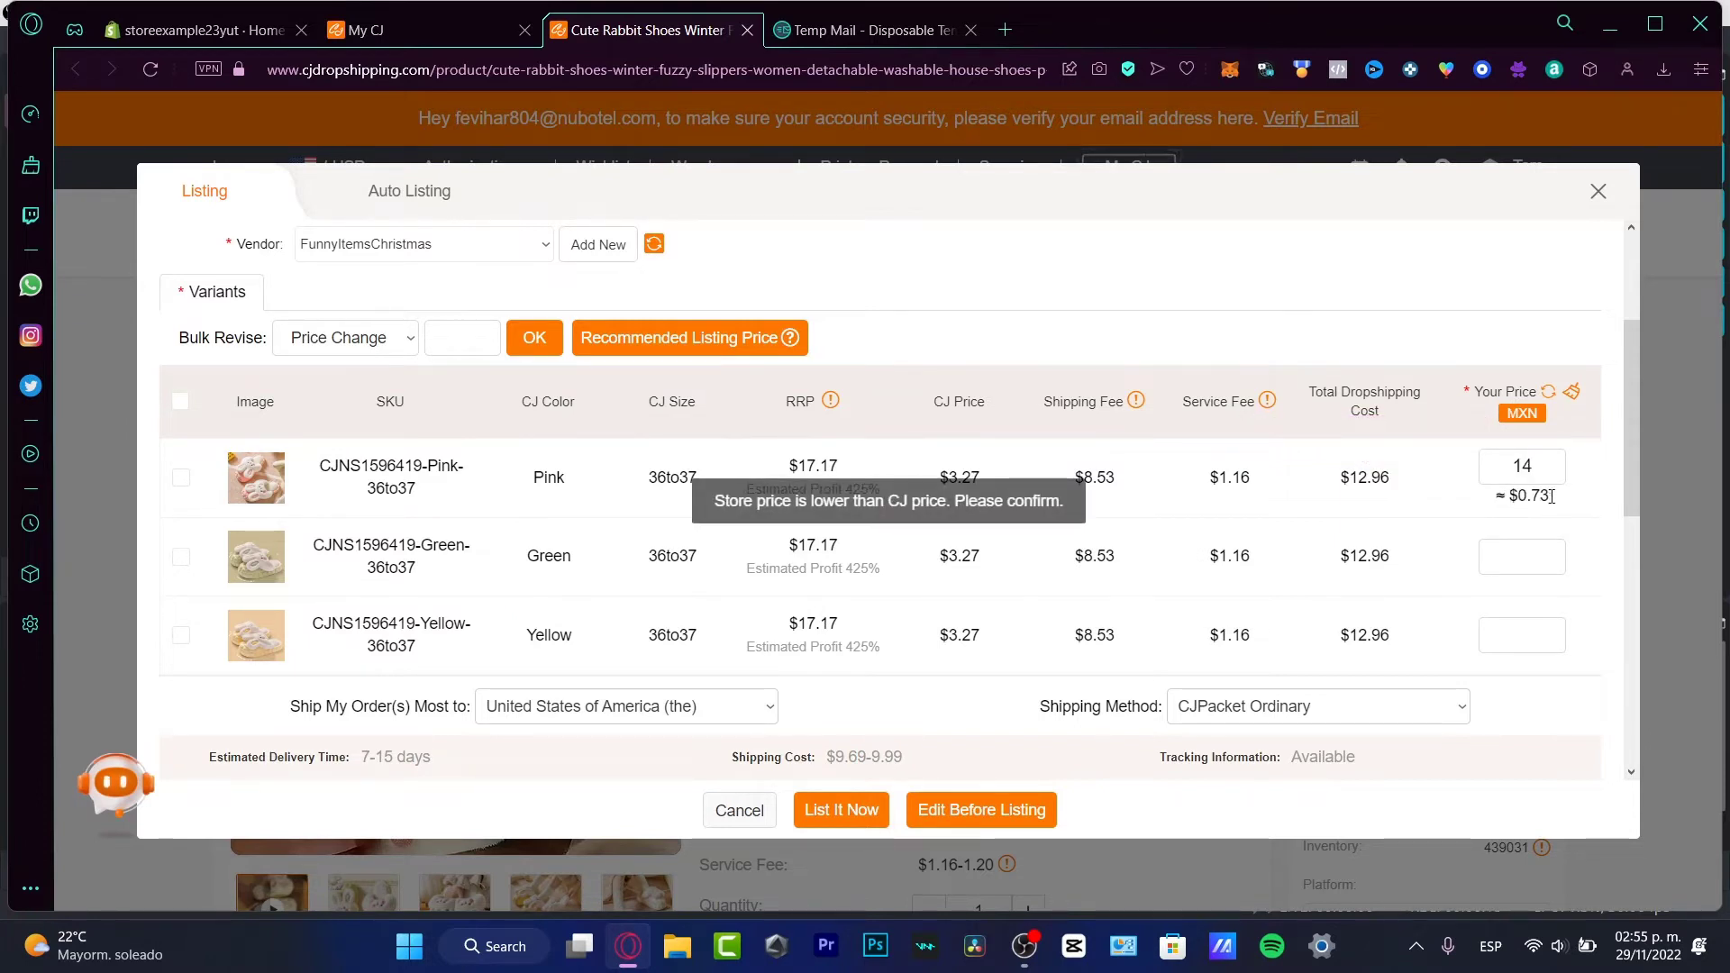
drag(1551, 496, 1529, 497)
click(1562, 506)
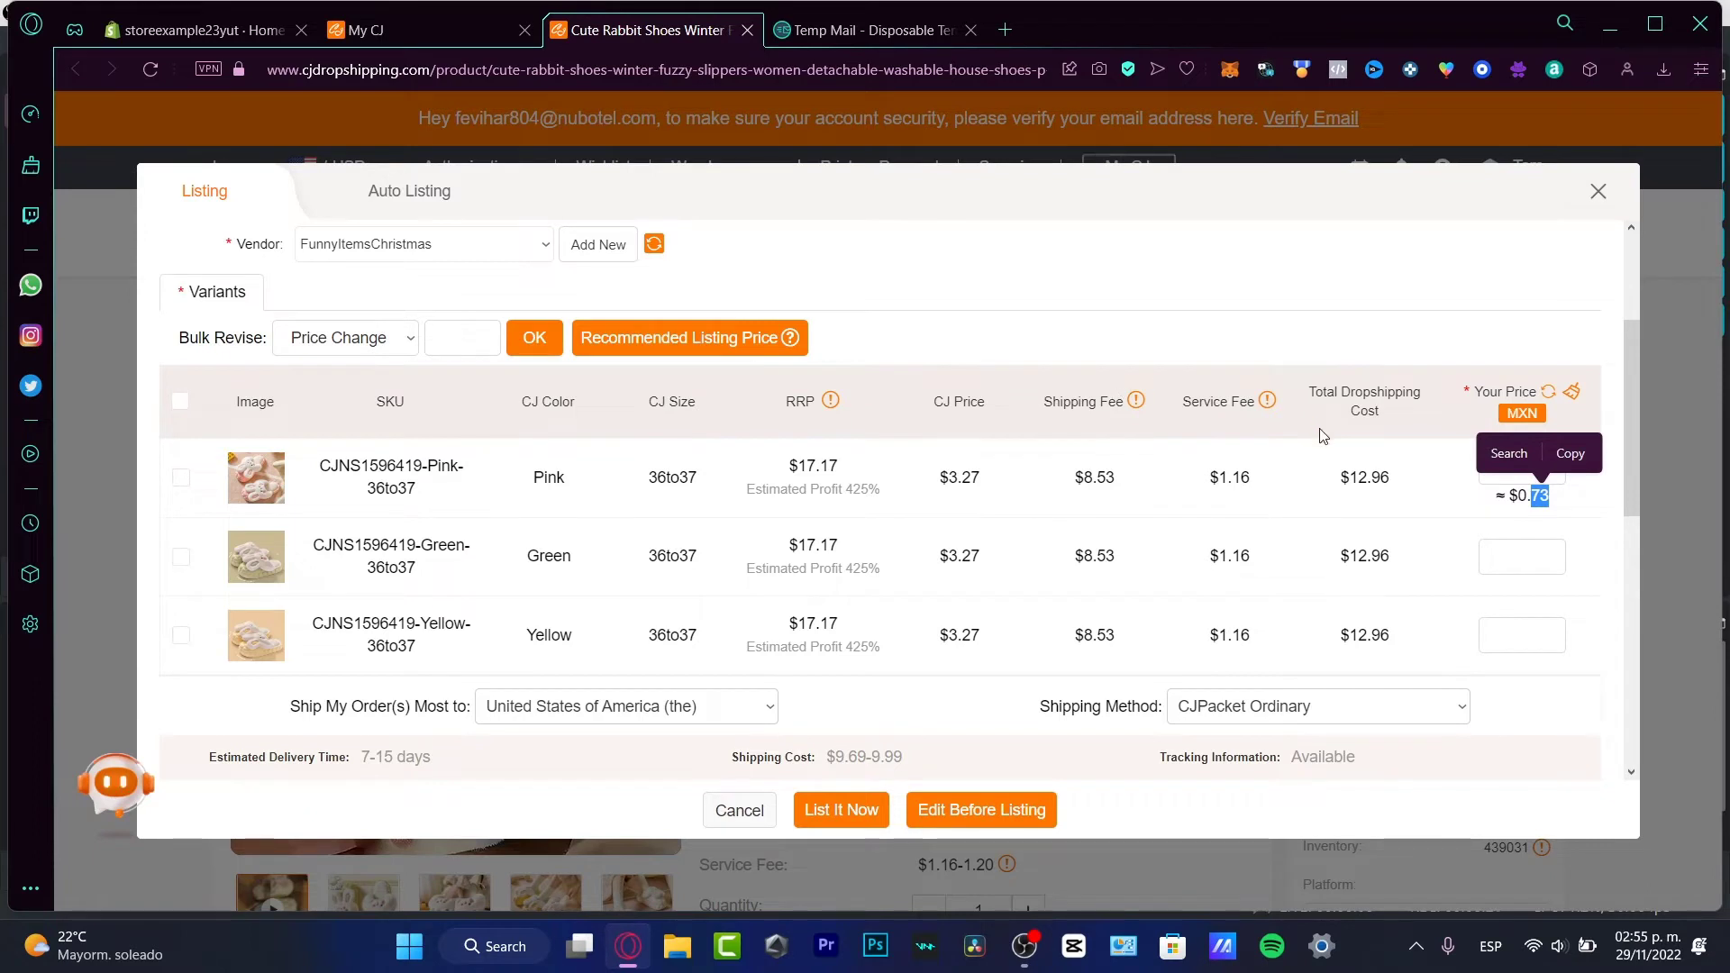
Change the pink 36to37 variant's selling price to 29 MXN
click(1523, 465)
double_click(1524, 466)
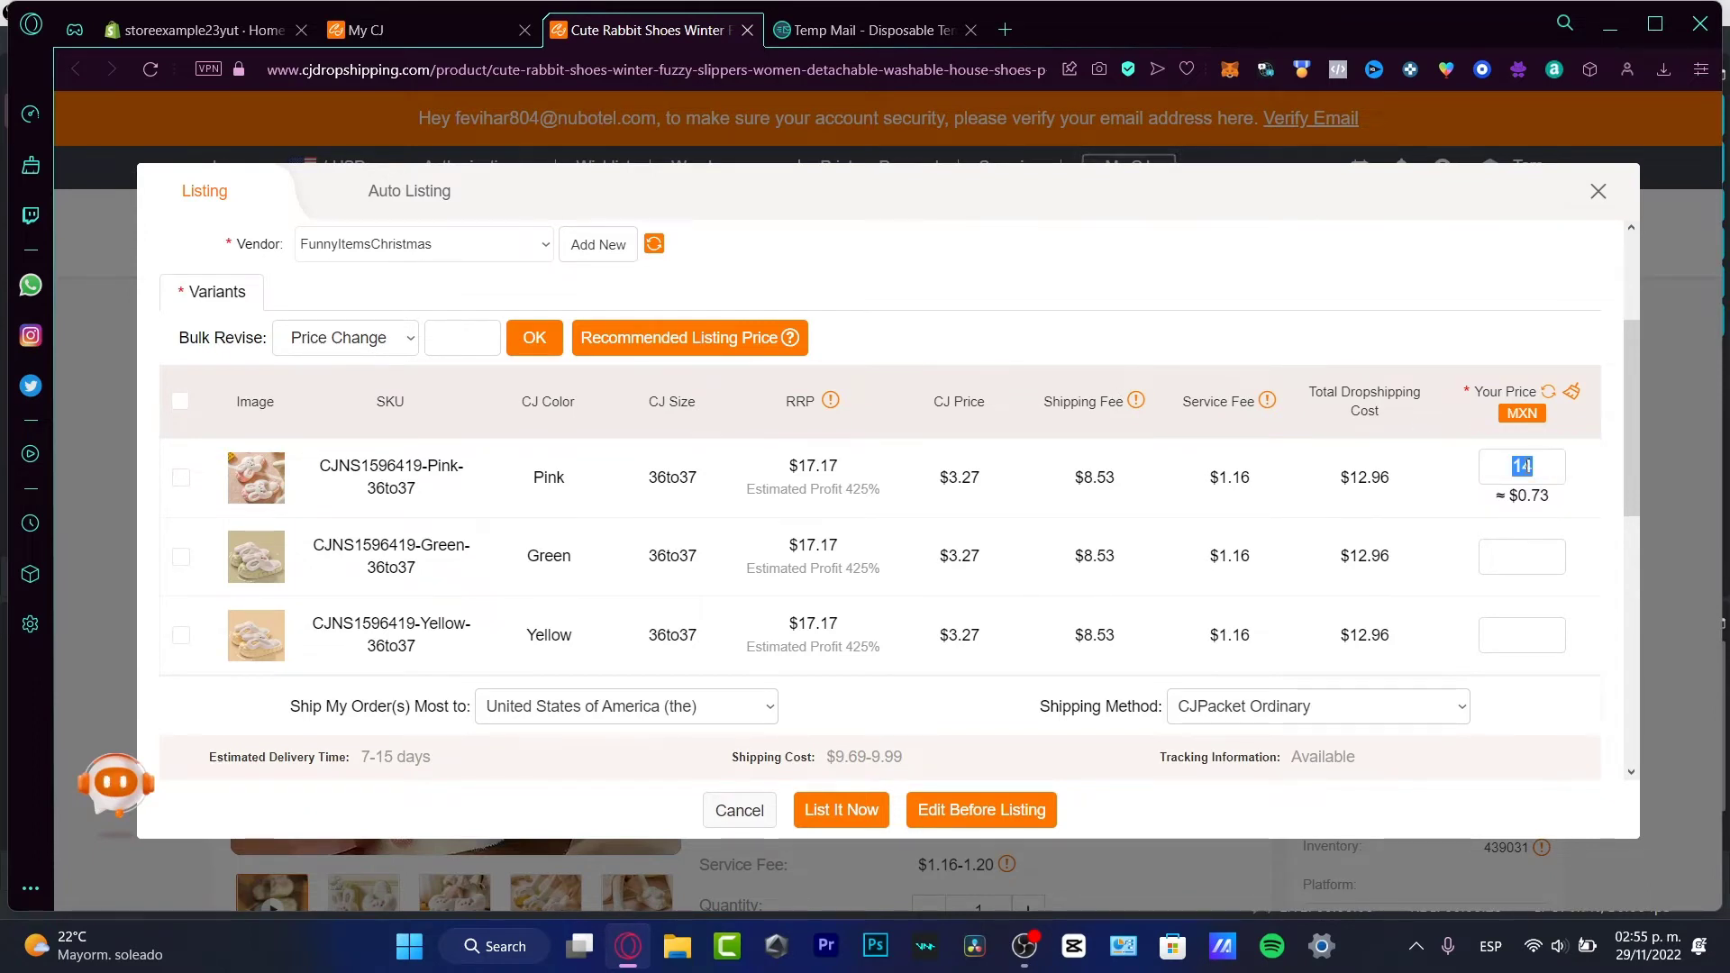
text(20)
drag(1550, 504, 1514, 498)
click(1543, 475)
key(BackSpace)
text(9)
click(1601, 501)
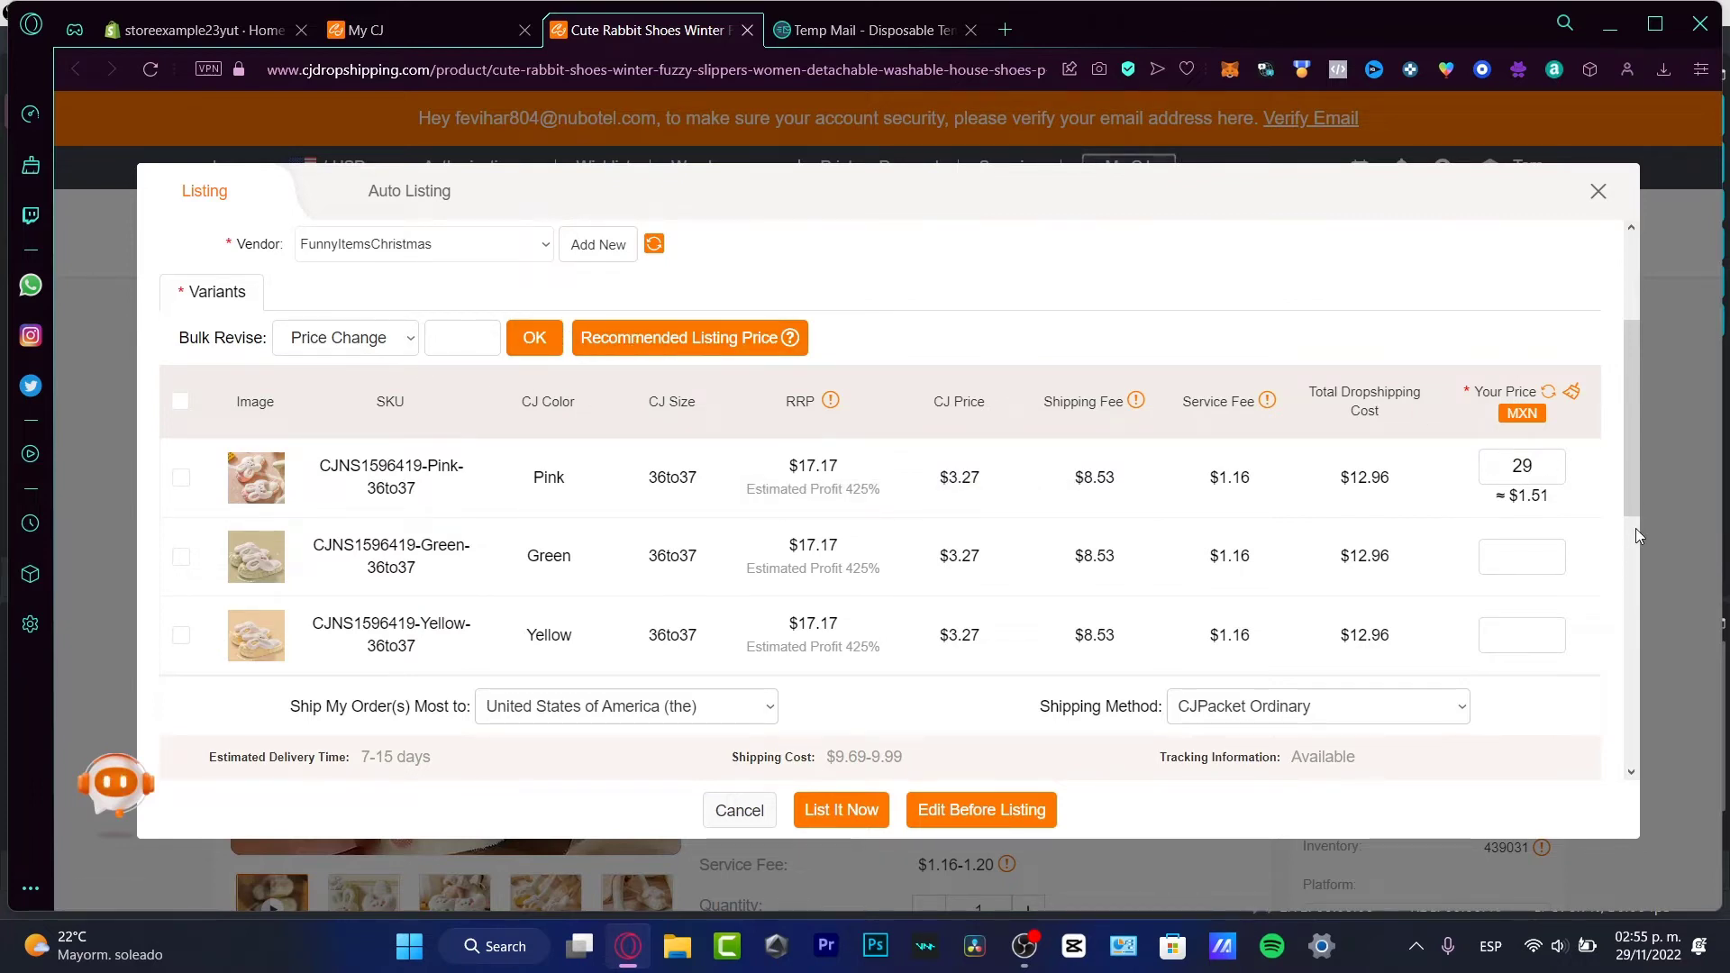
Set a price of 23 MXN for the green, yellow and white 36to37 variants and the pink and white 40to41 variants
text(23)
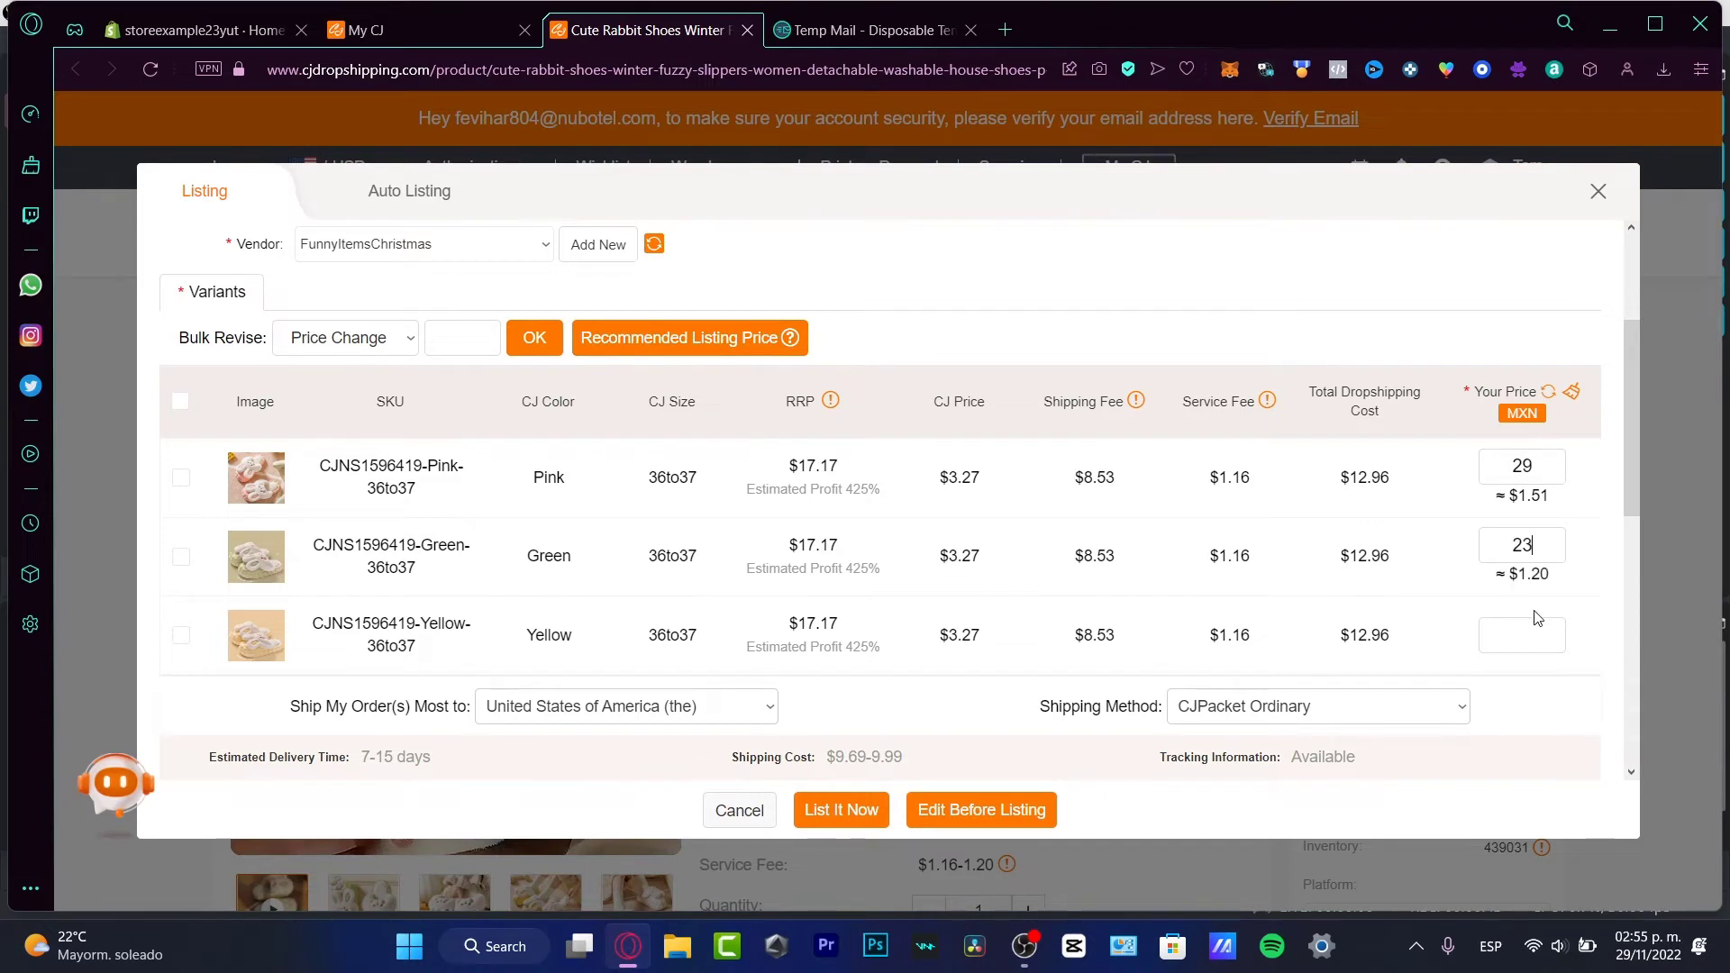
click(1540, 628)
text(23)
scroll(1549, 577, down, 4)
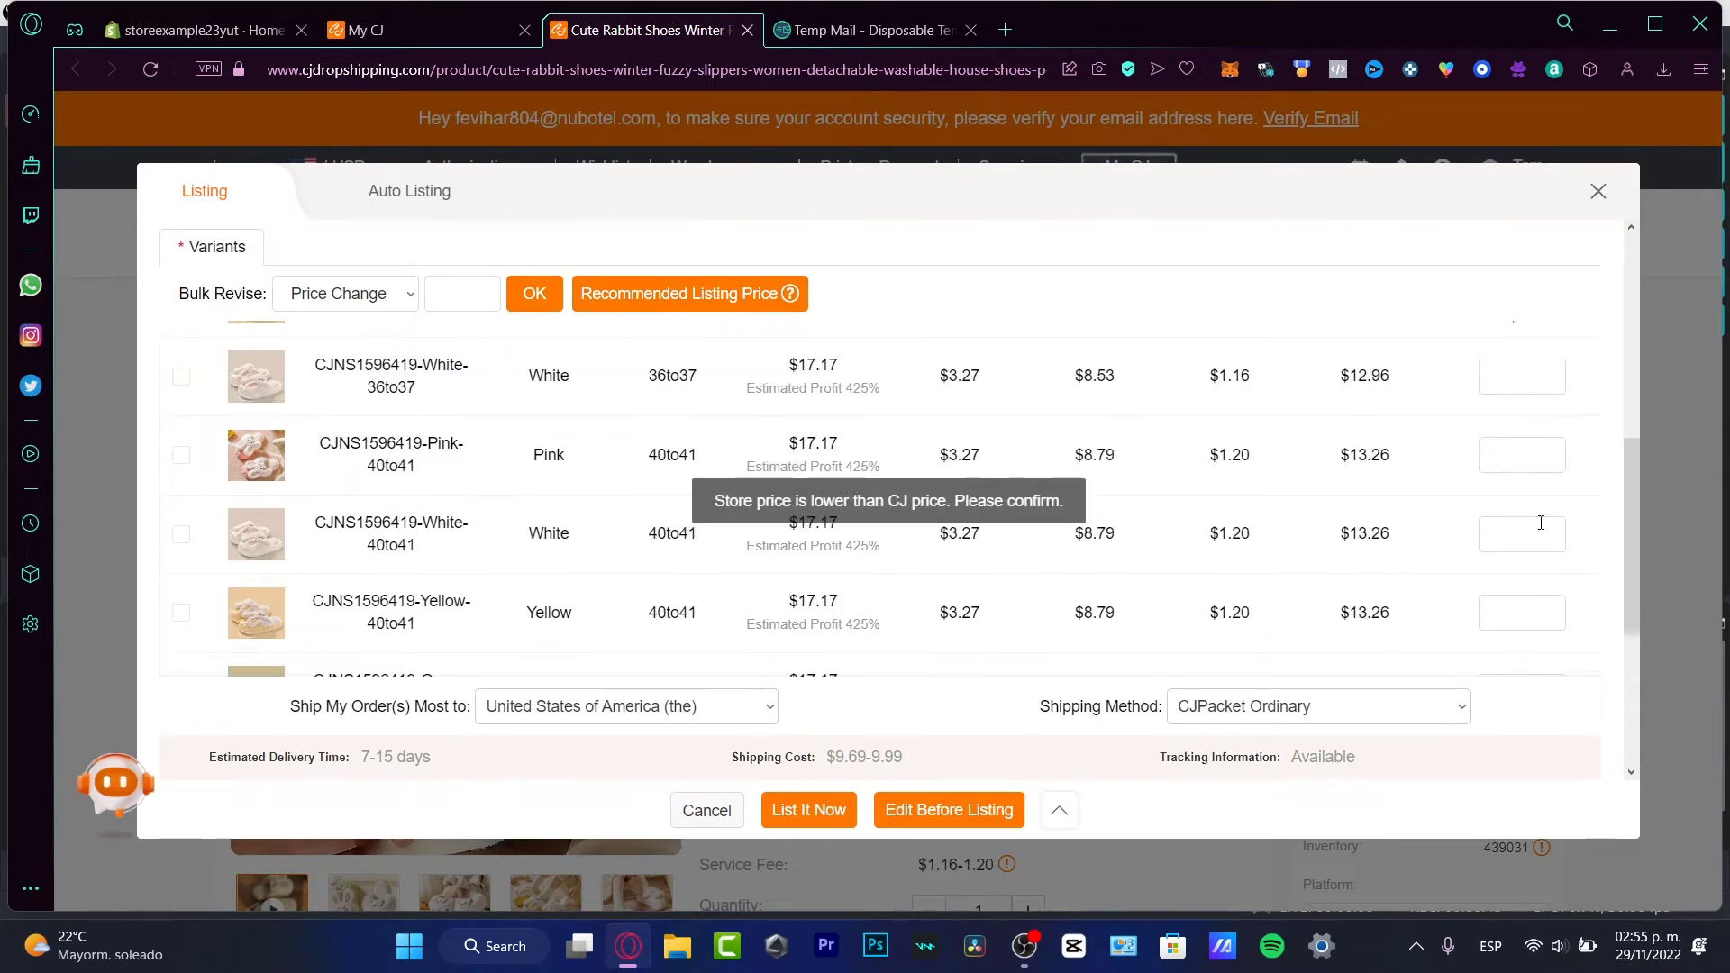
click(1532, 527)
text(23)
click(1542, 442)
text(23)
click(1544, 383)
text(23)
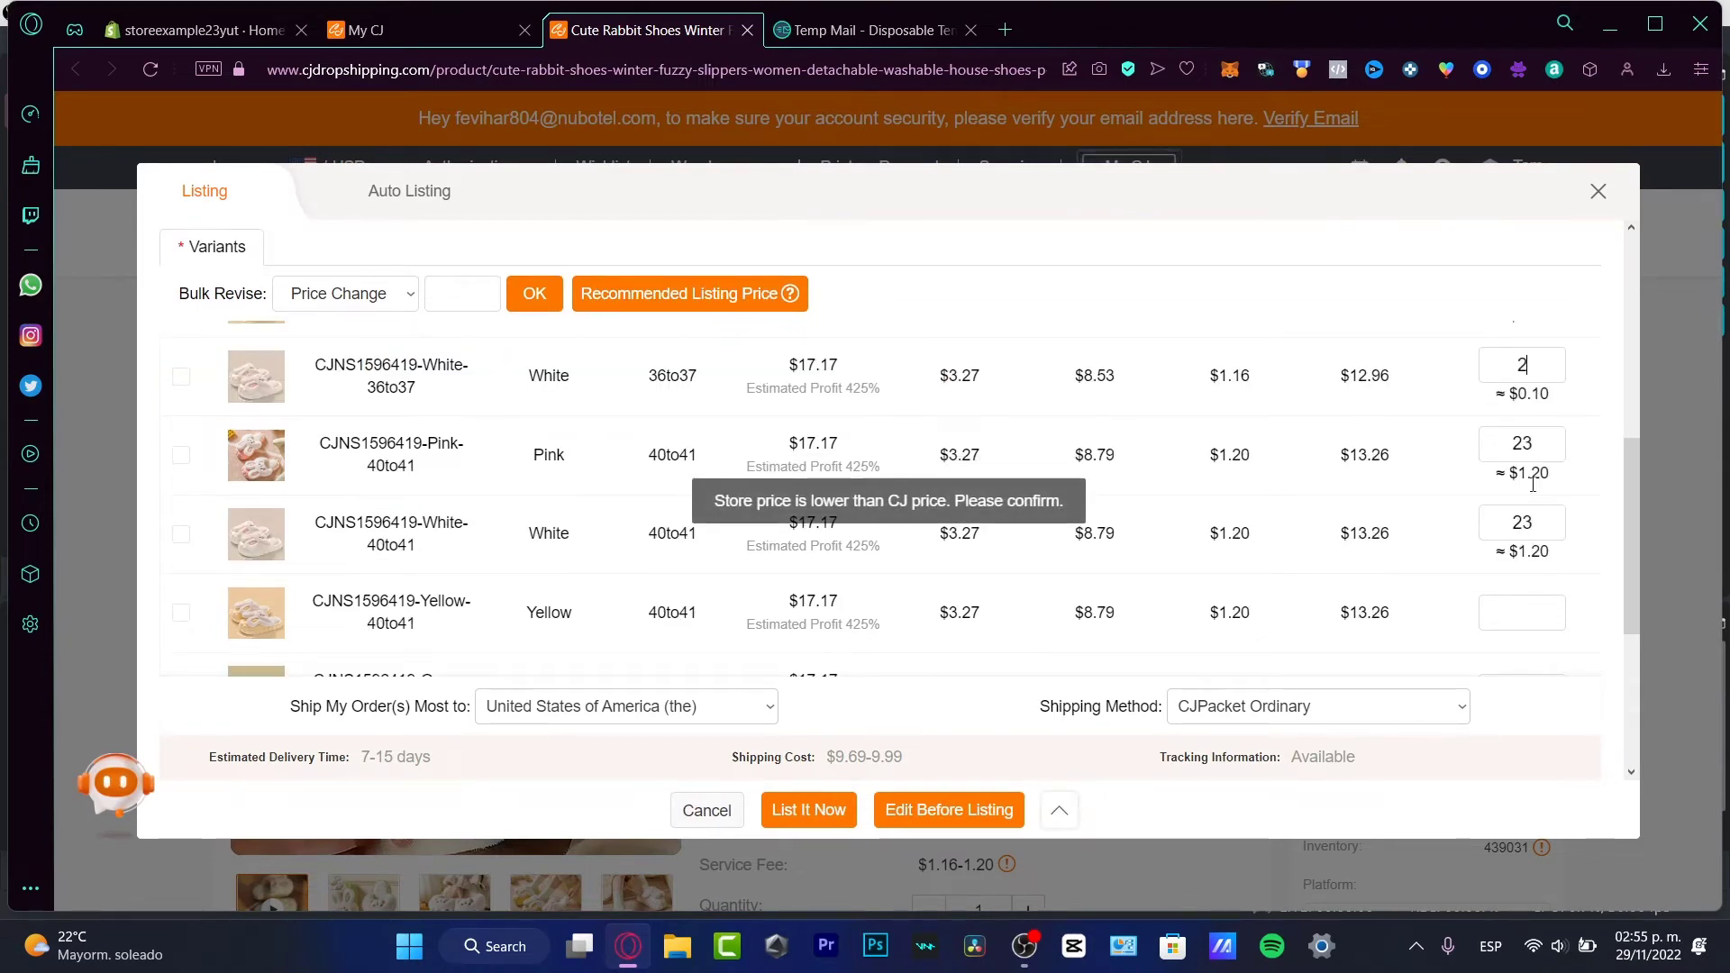
Apply the recommended listing price to all variants and open the product for editing before listing
click(733, 297)
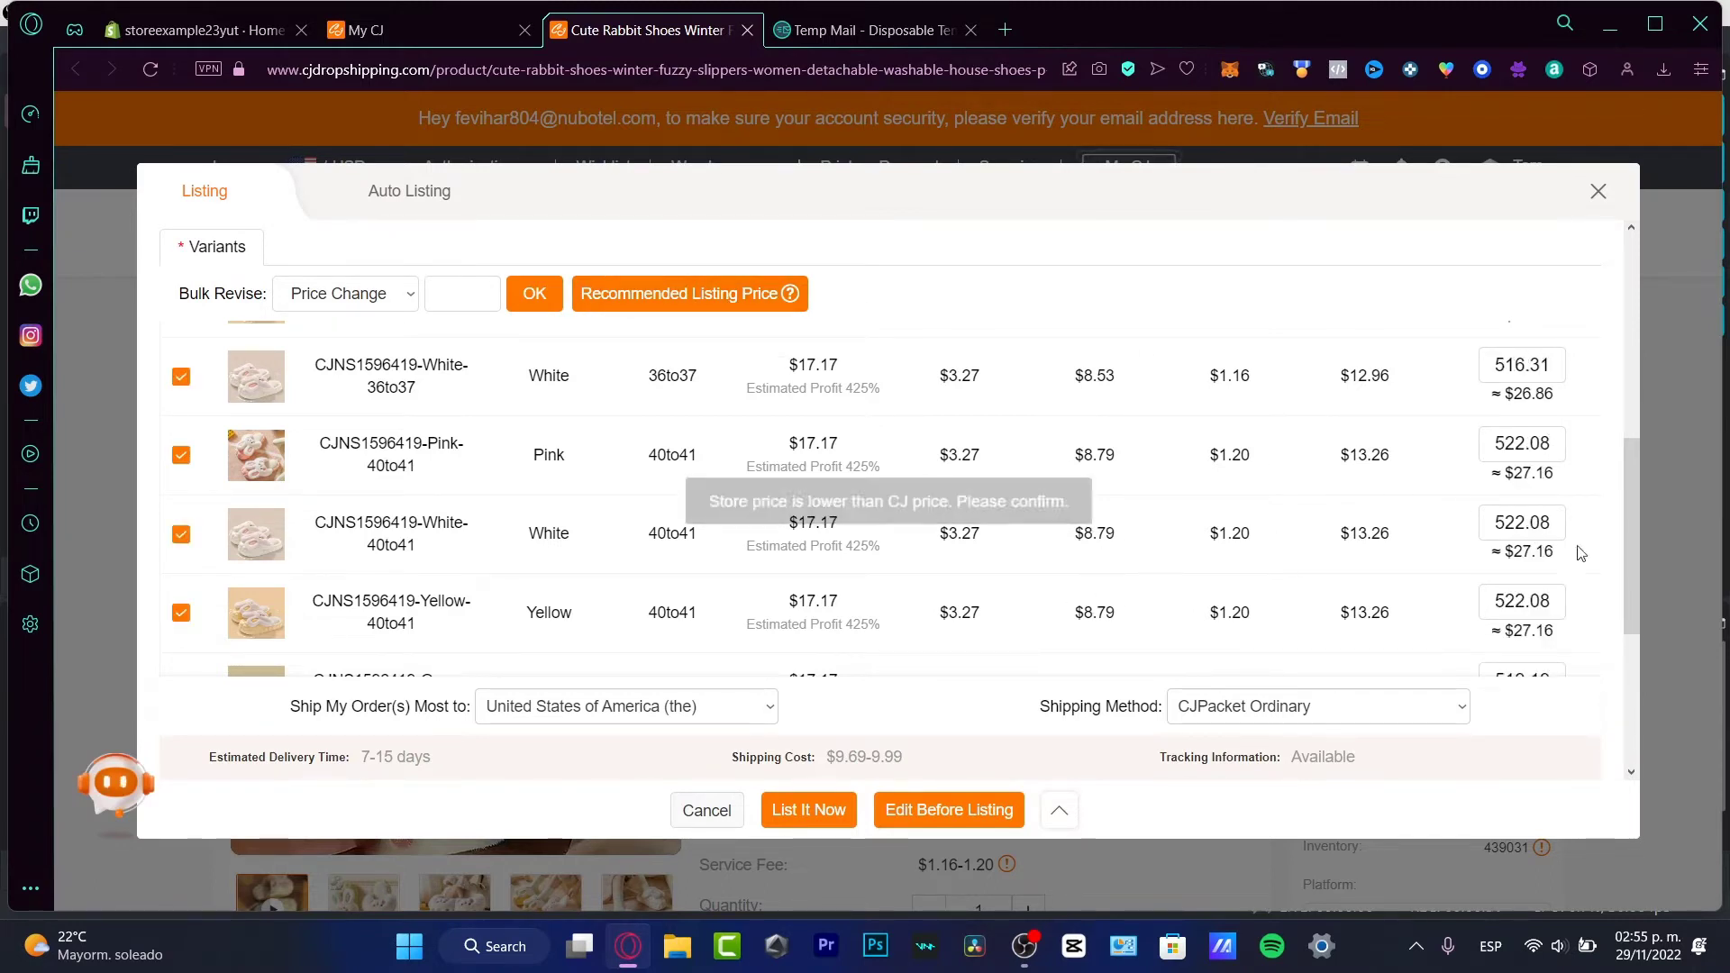
drag(1639, 509, 1653, 670)
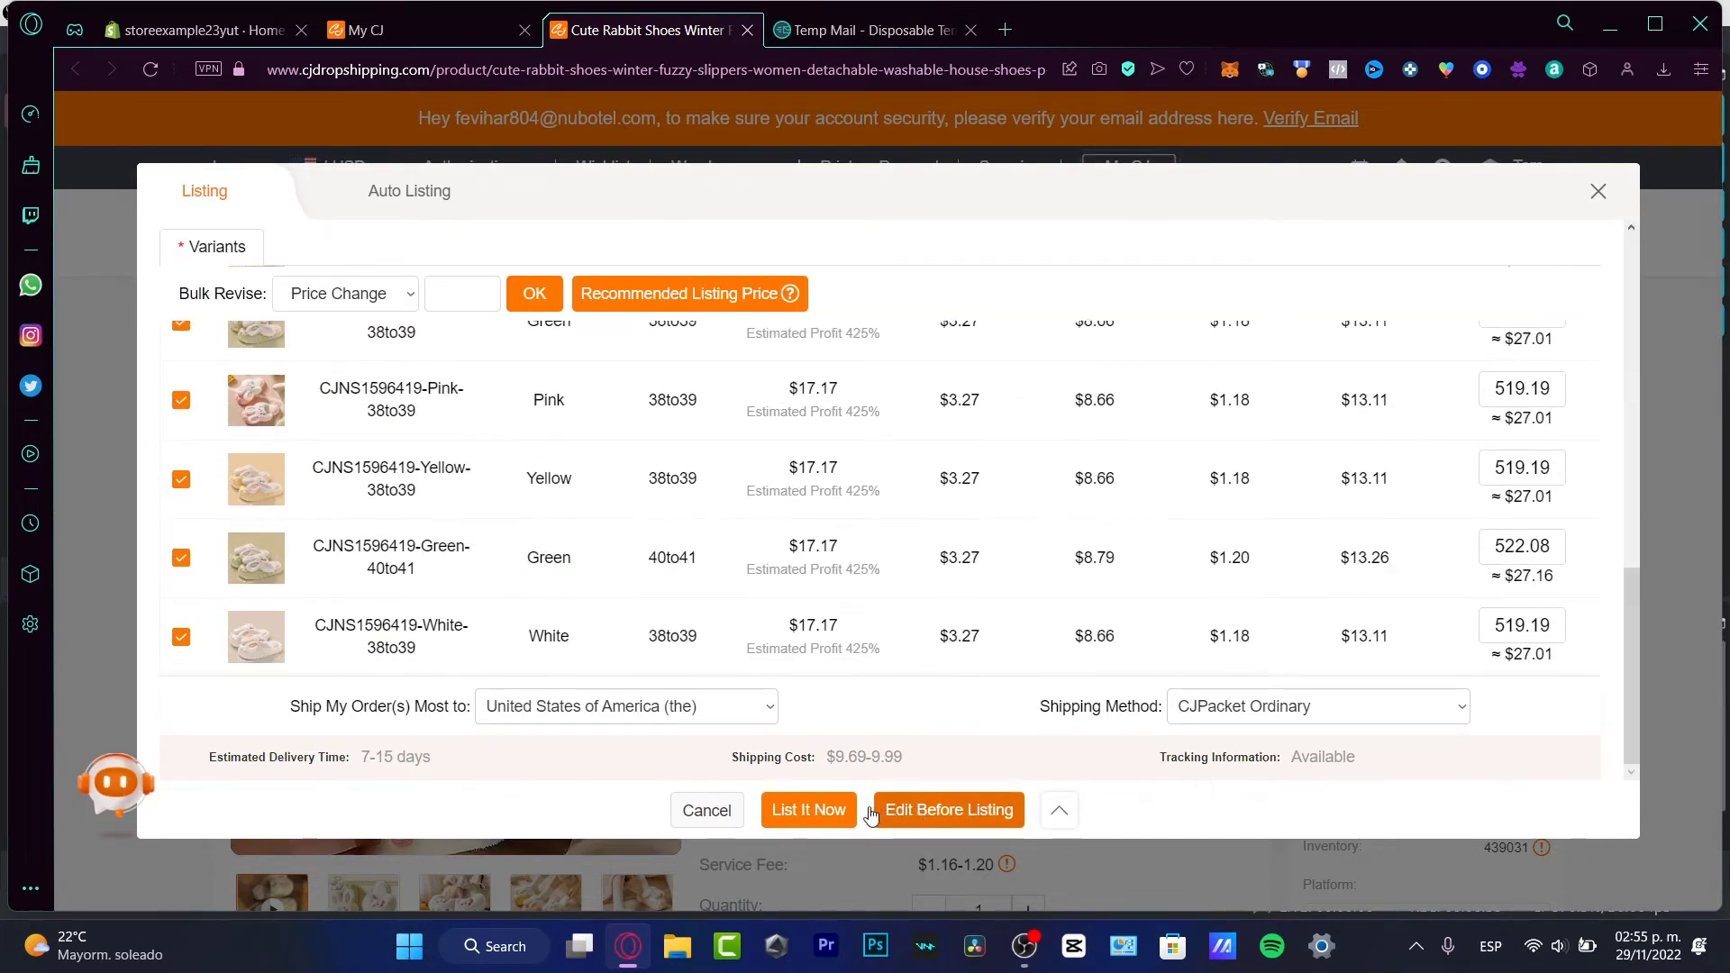
click(994, 814)
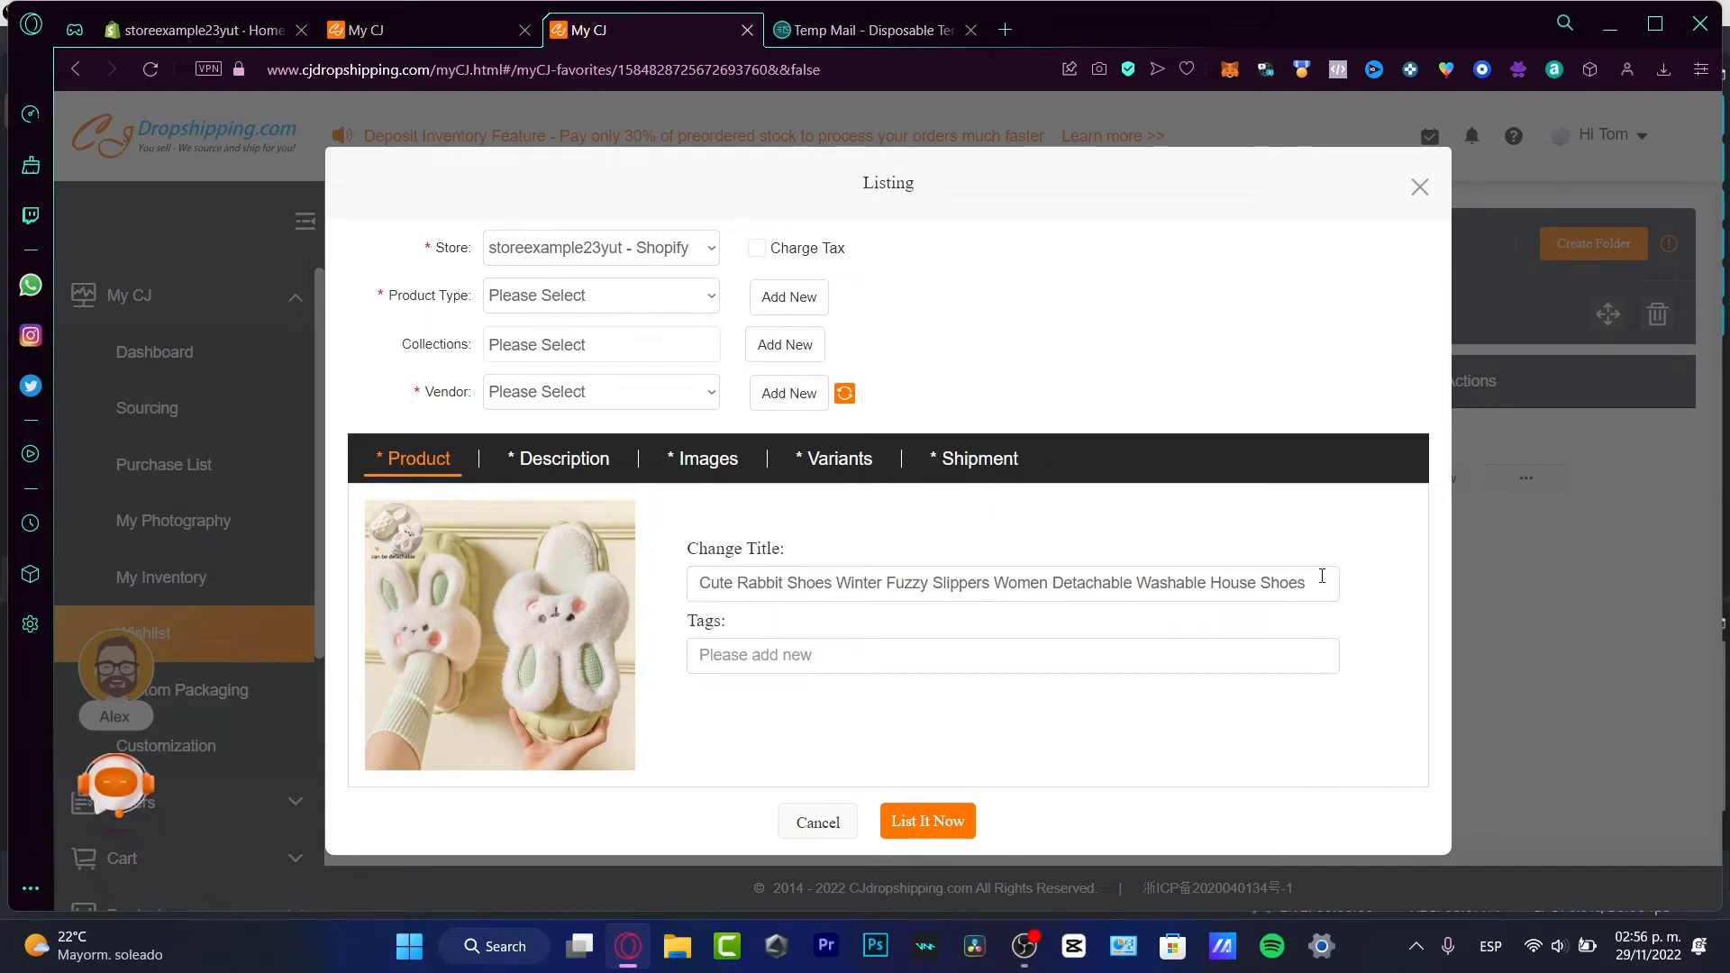
Change the product title to "The Rabbit Fuzzy Slippers for Women"
drag(1295, 582, 682, 581)
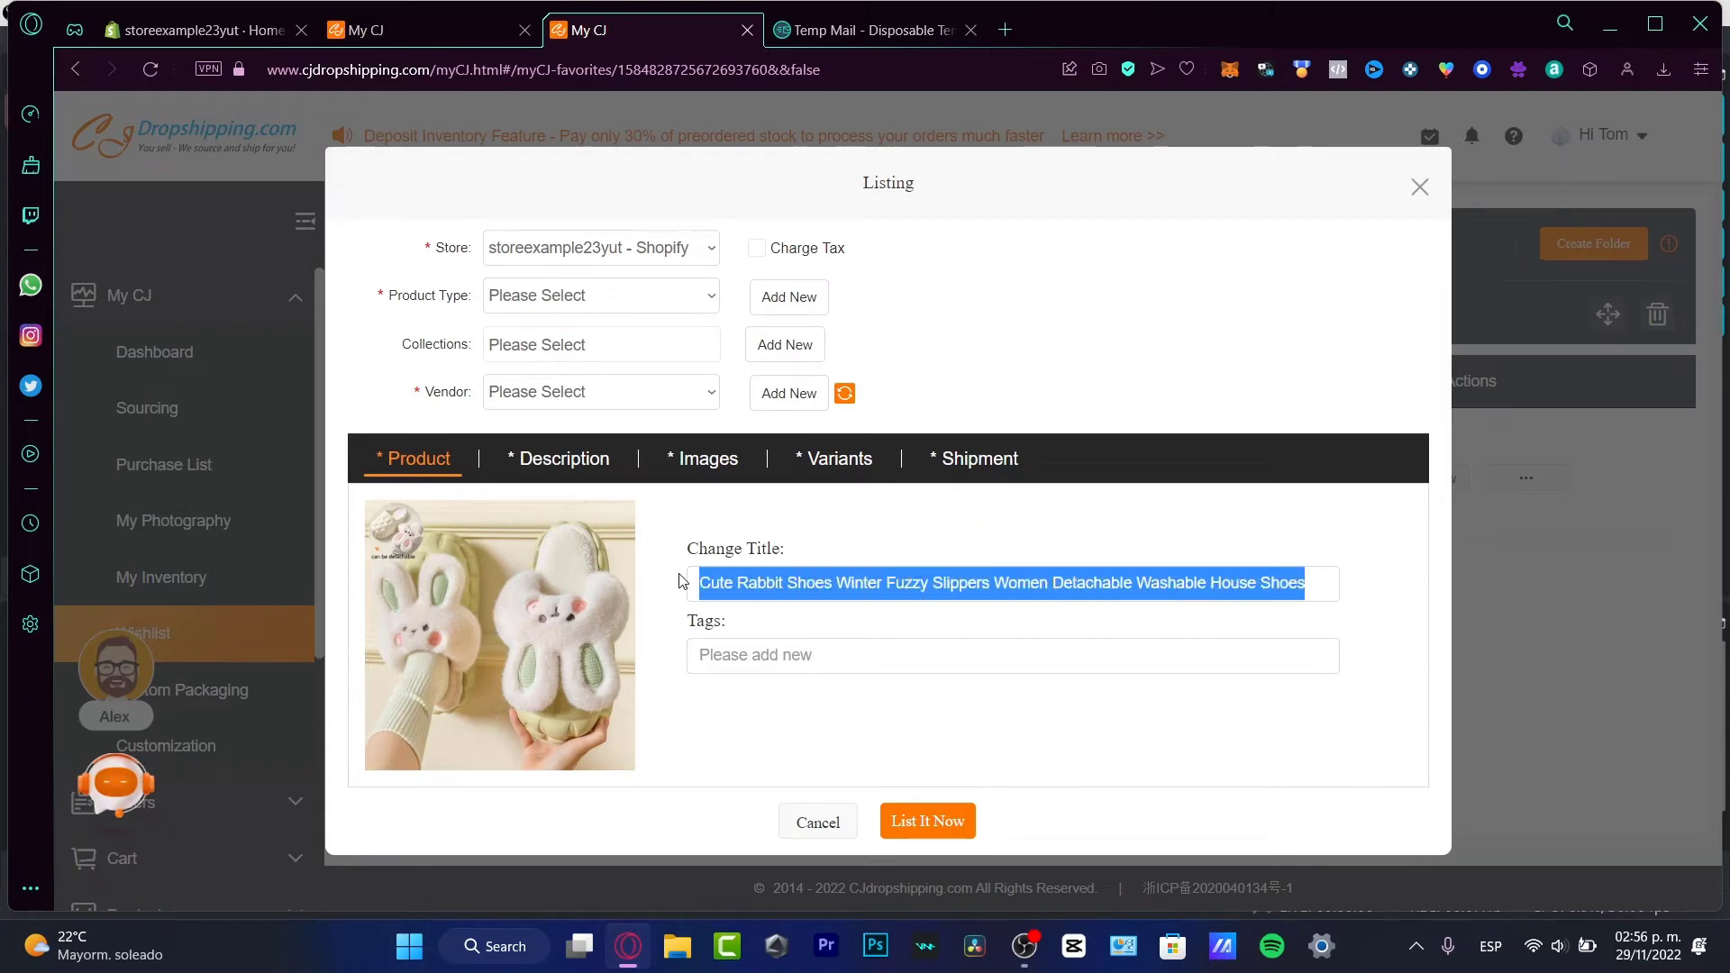
click(1148, 539)
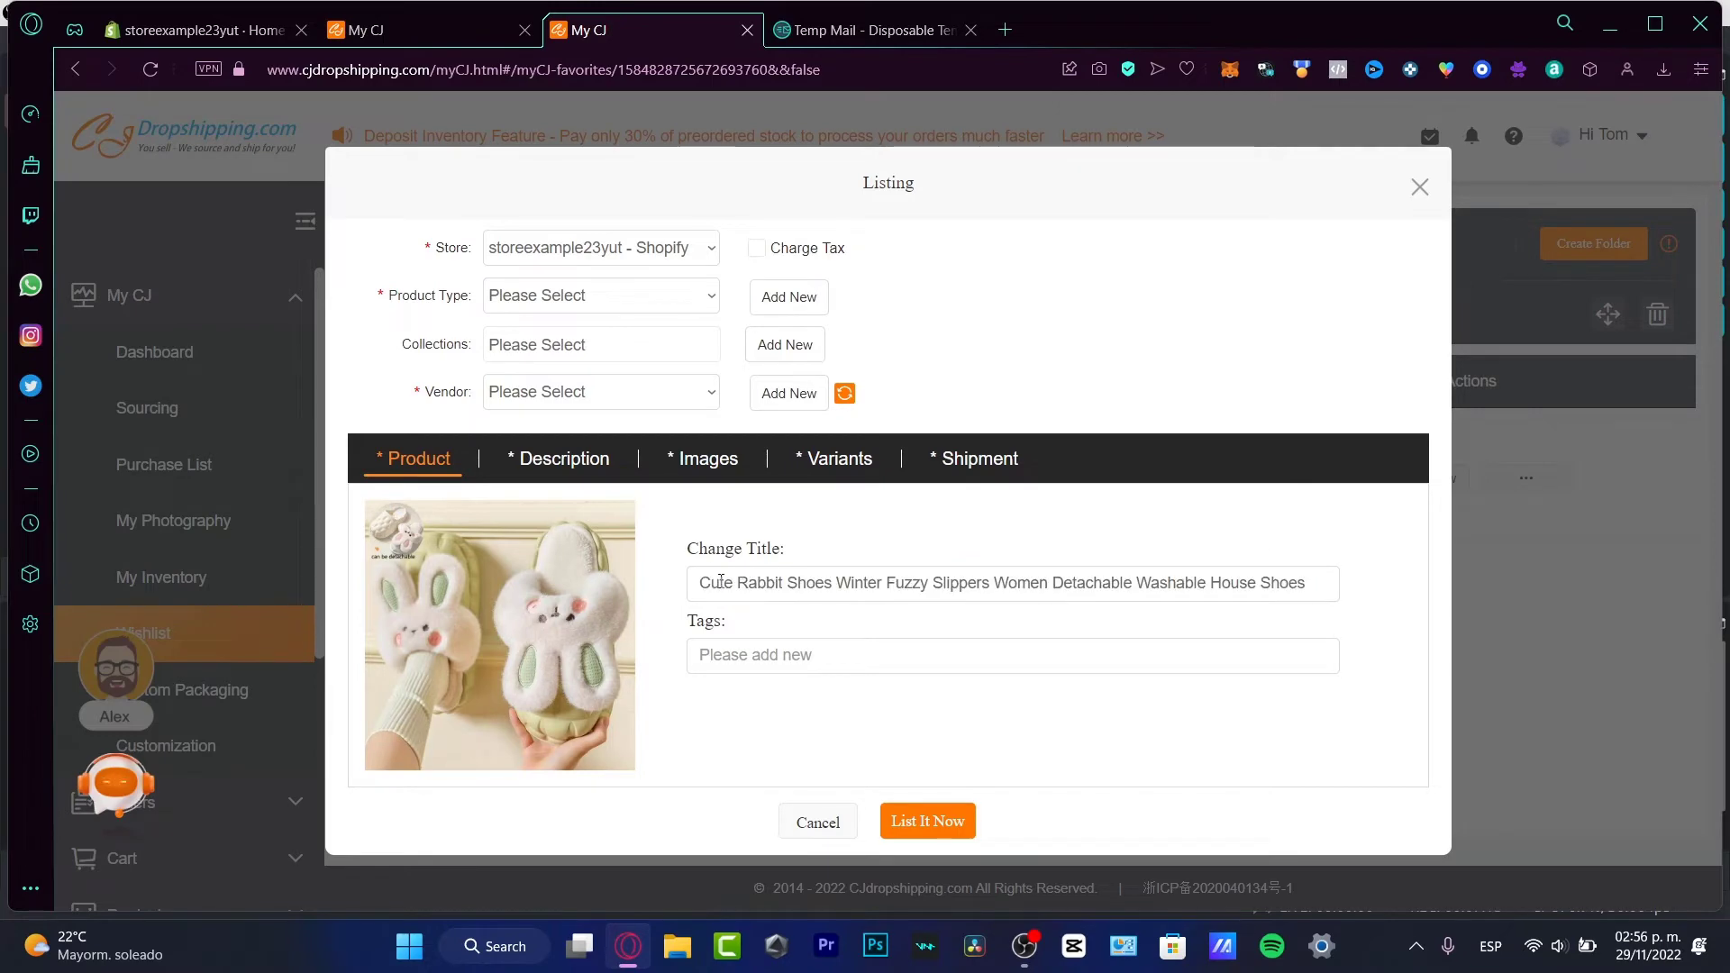
drag(738, 581, 695, 584)
text(The)
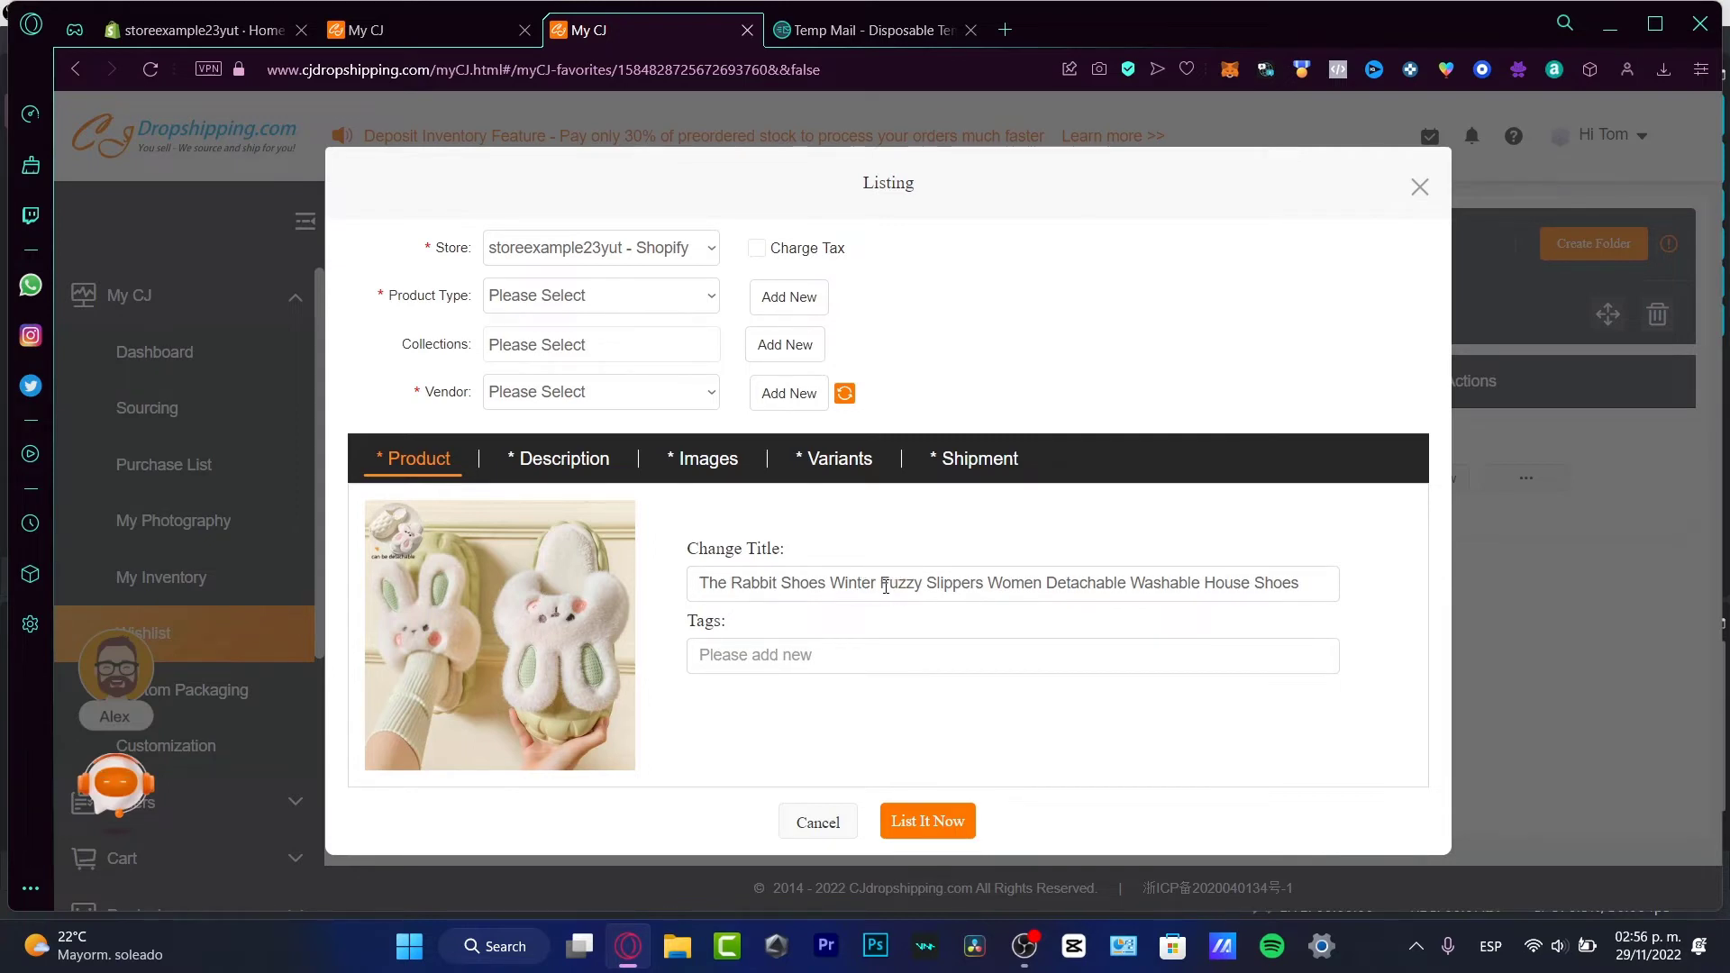
drag(885, 586, 783, 586)
key(BackSpace)
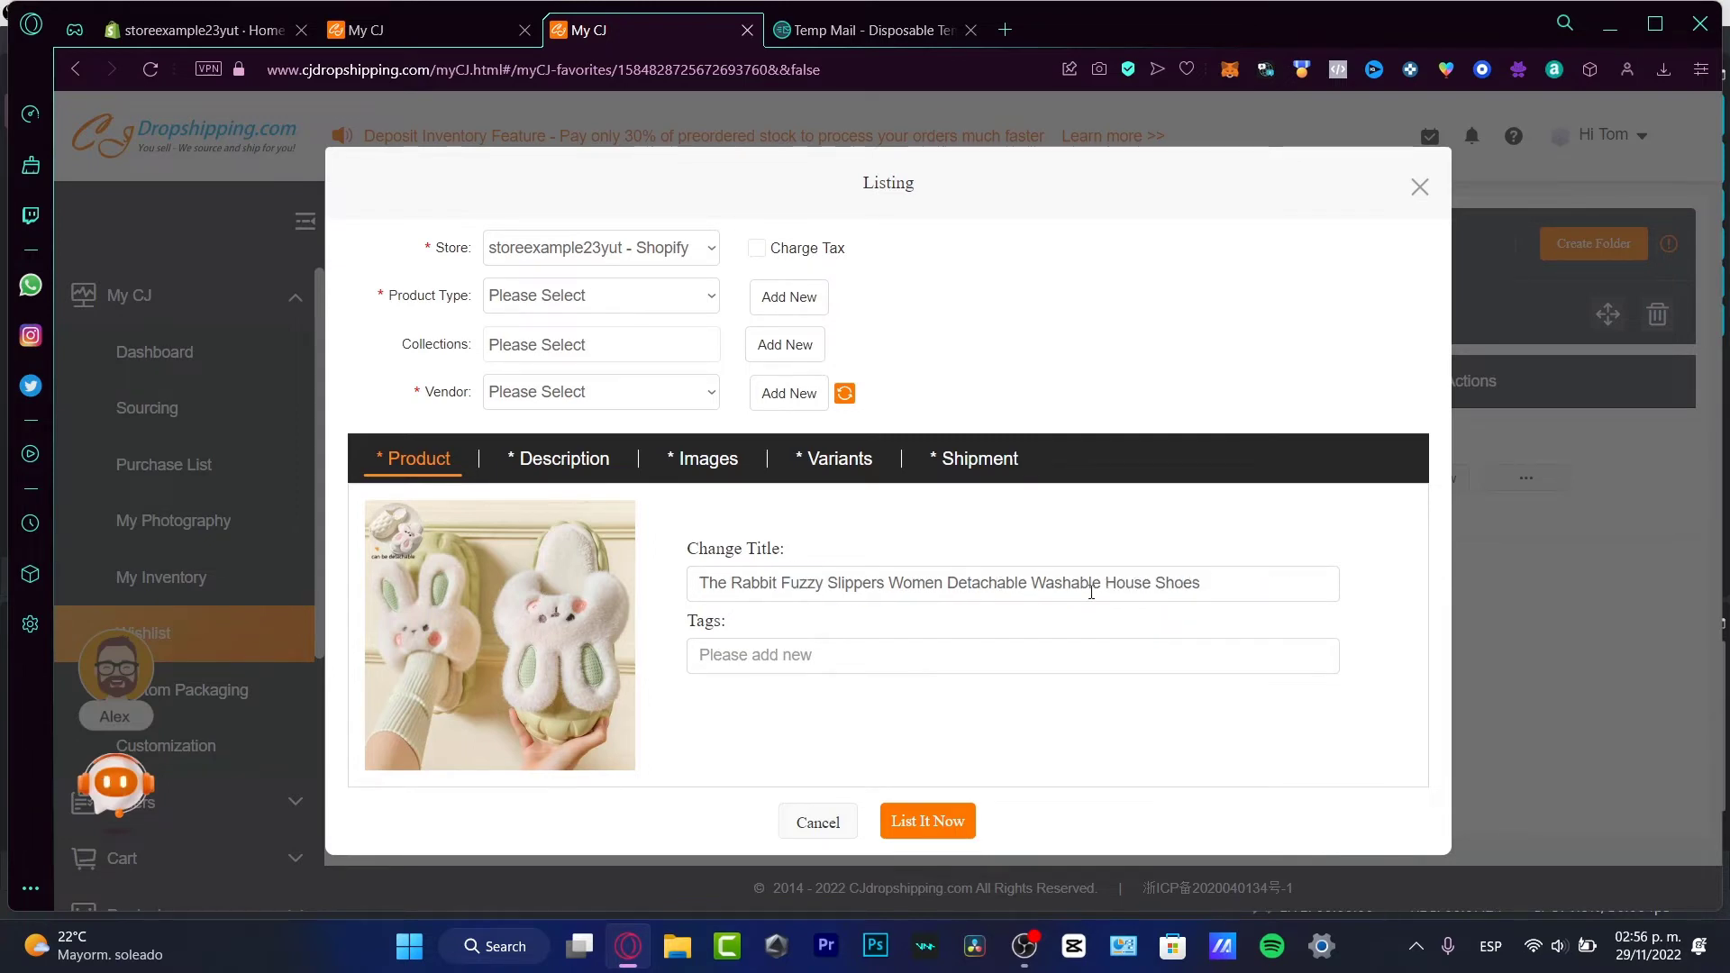
drag(1203, 583, 1185, 584)
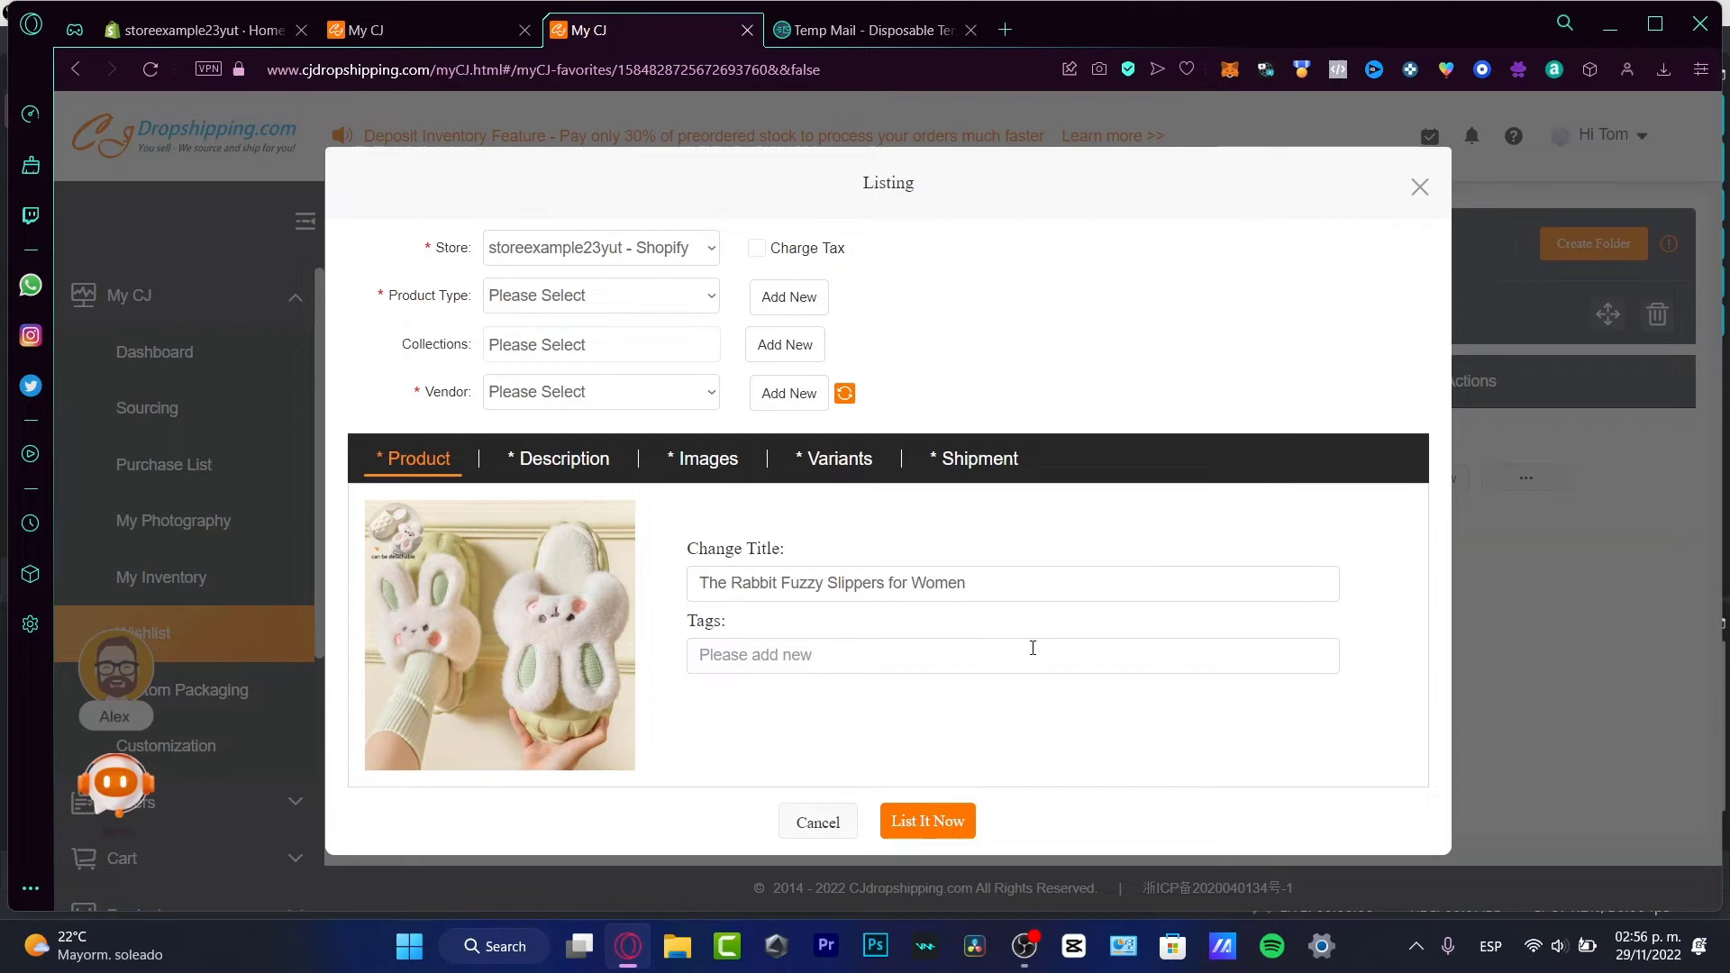
Add the tags "rabbit" and "fuzzy slippers" to the product and try to list it
click(1031, 648)
text(rabbit)
key(Return)
text(f)
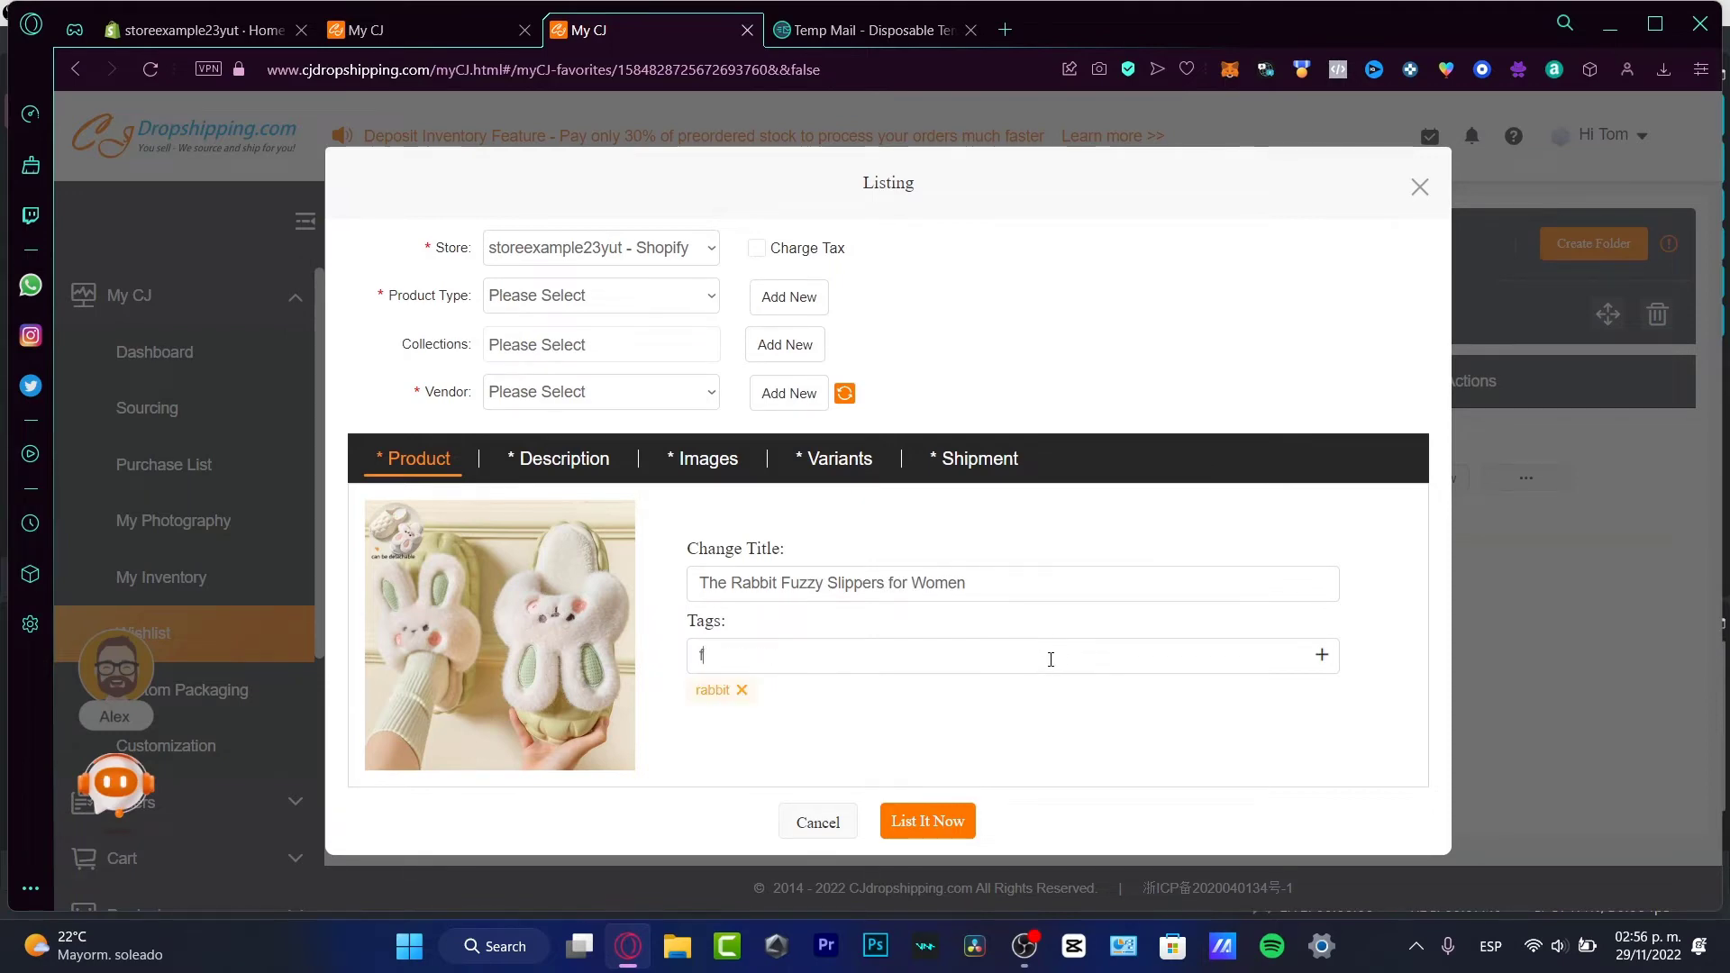
text(uzzy slippers)
key(Return)
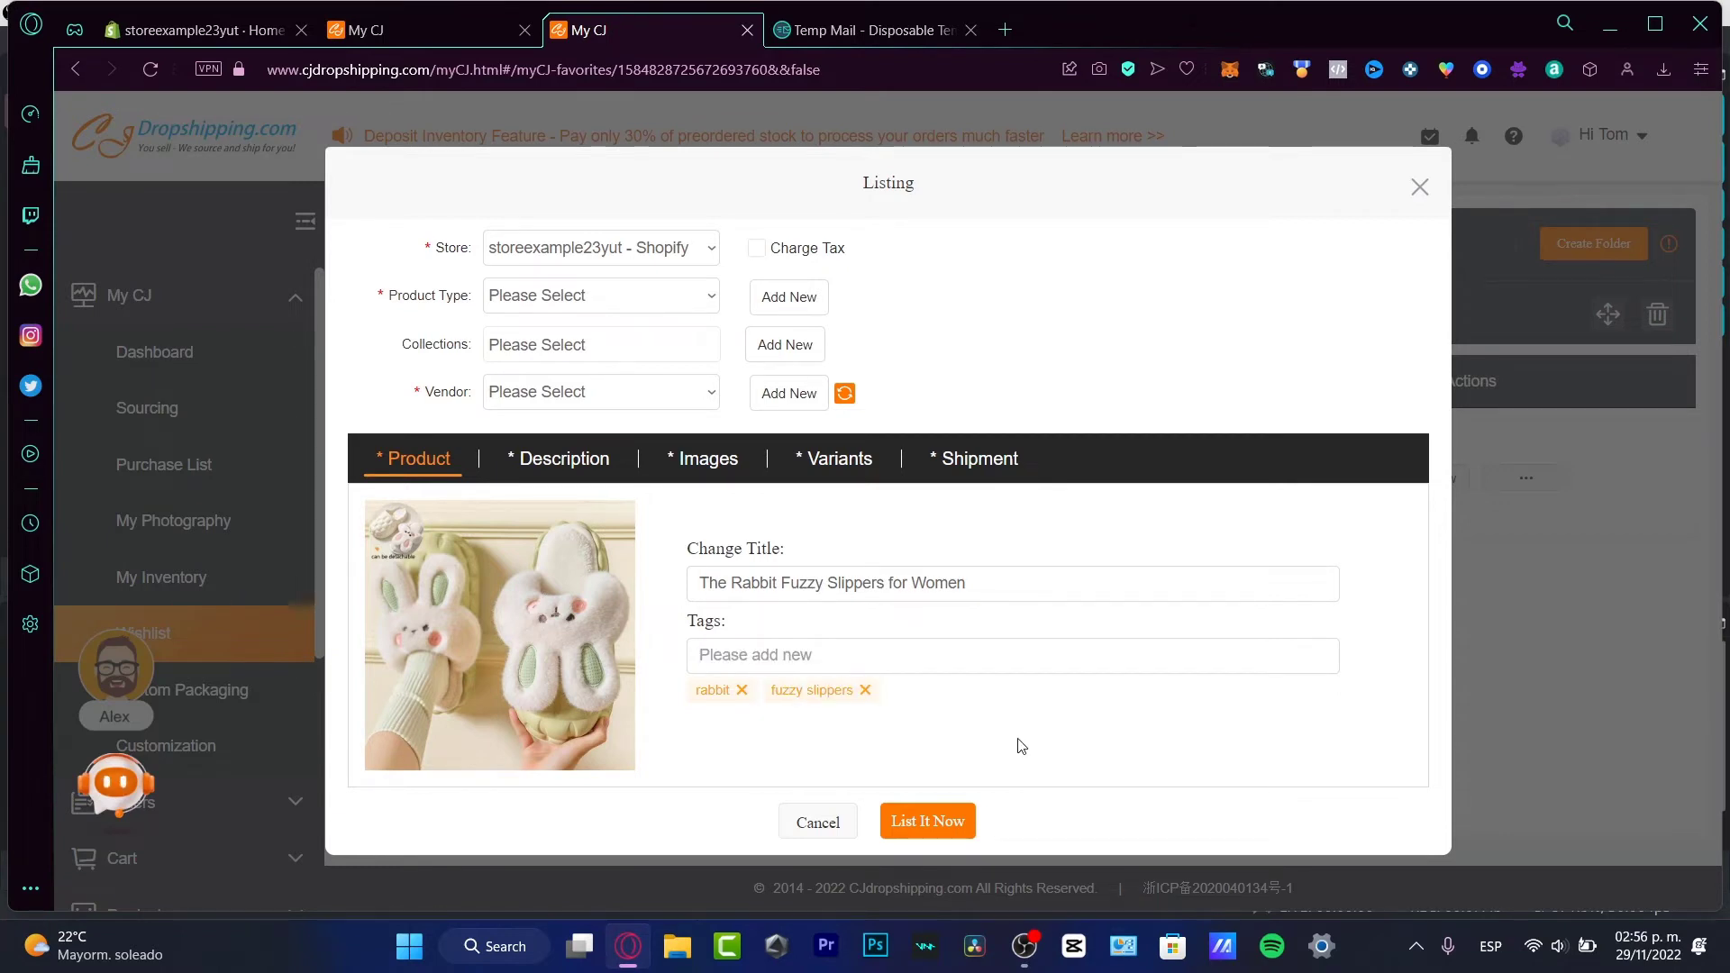
click(928, 821)
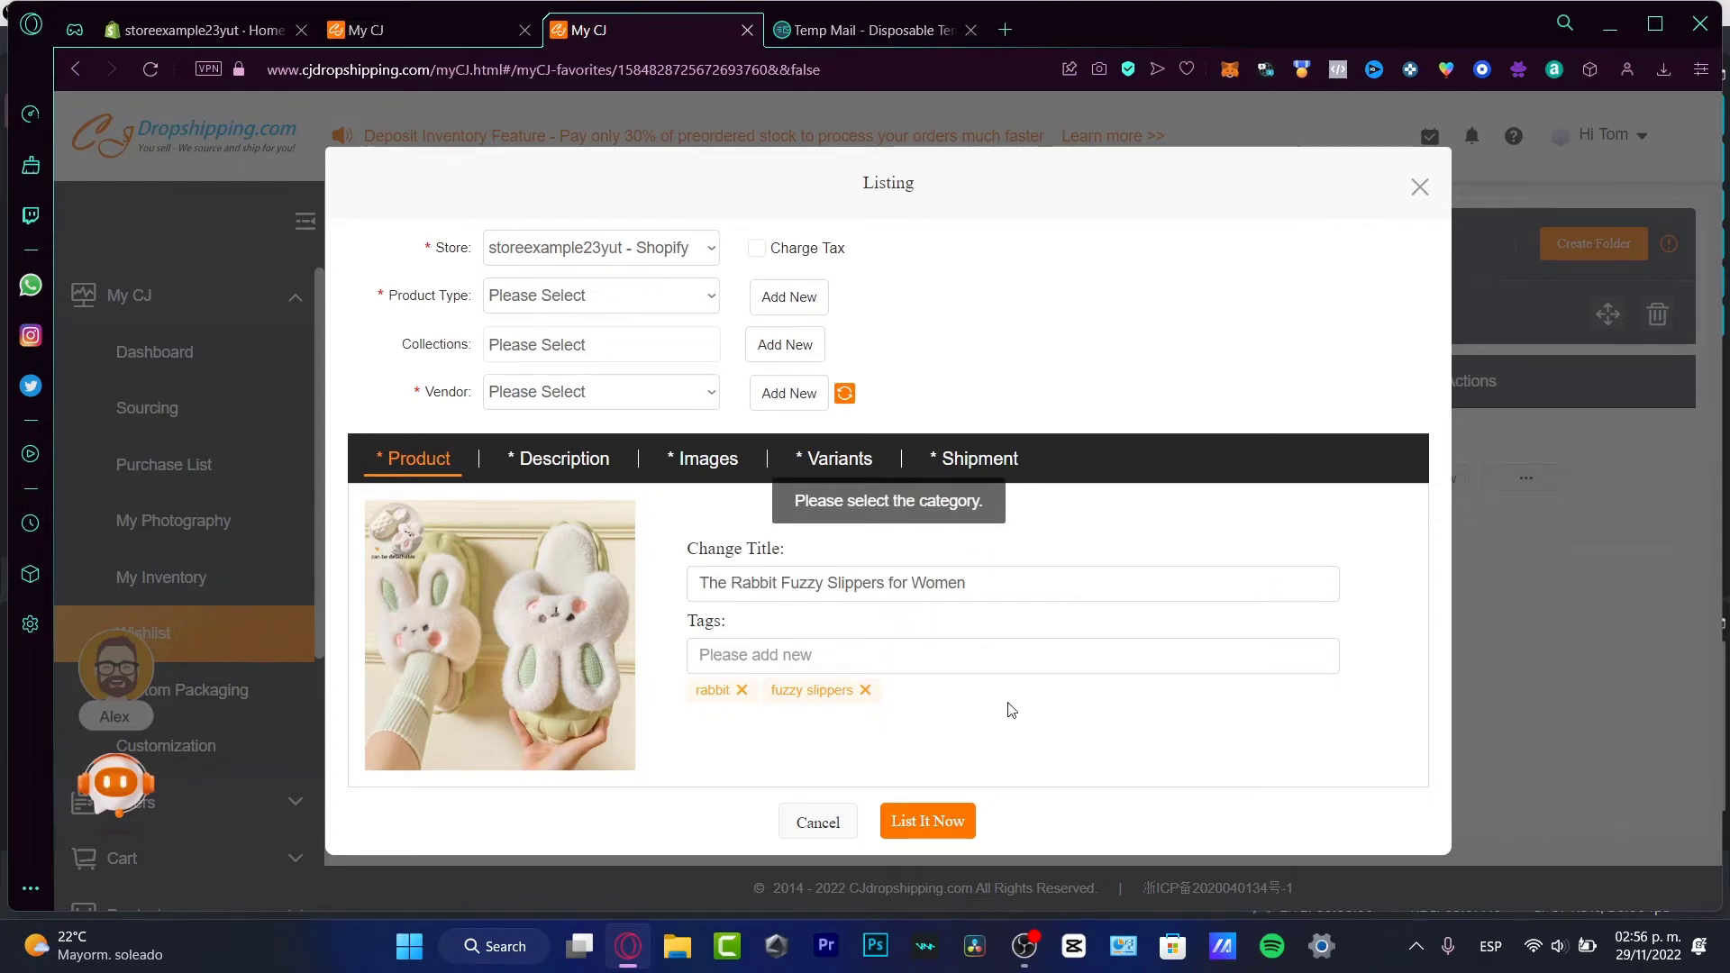
Review the listing's description, images, variants and shipment details
click(588, 476)
scroll(1014, 655, down, 3)
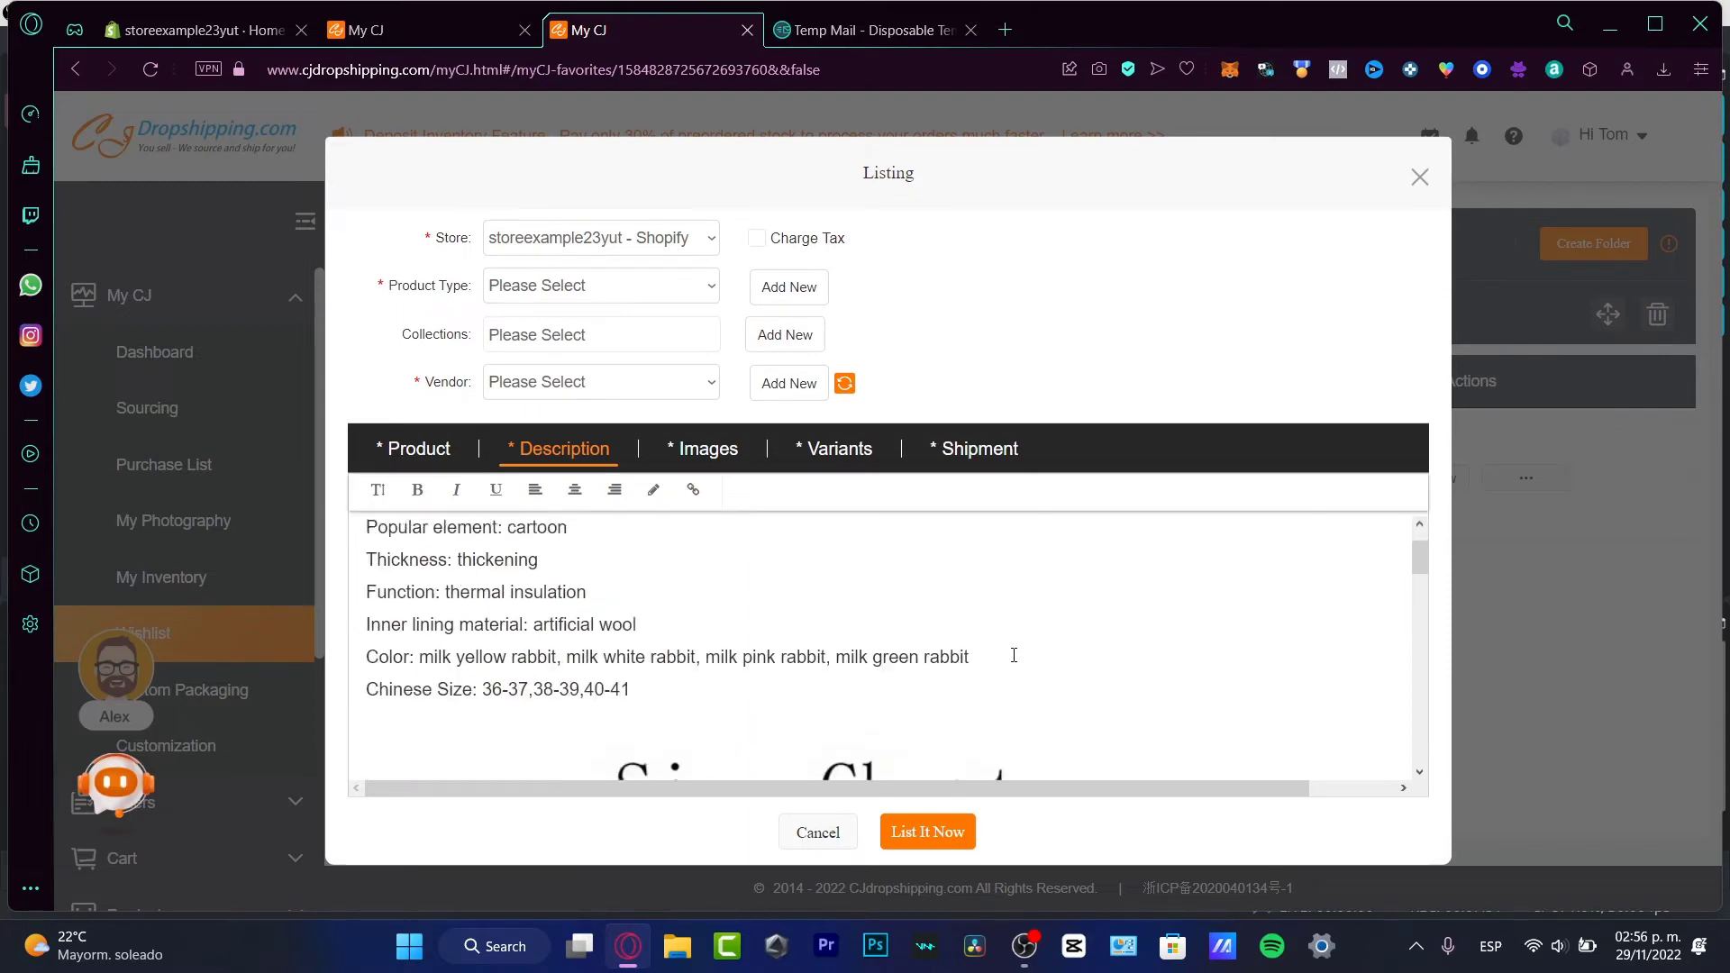
scroll(1014, 655, down, 10)
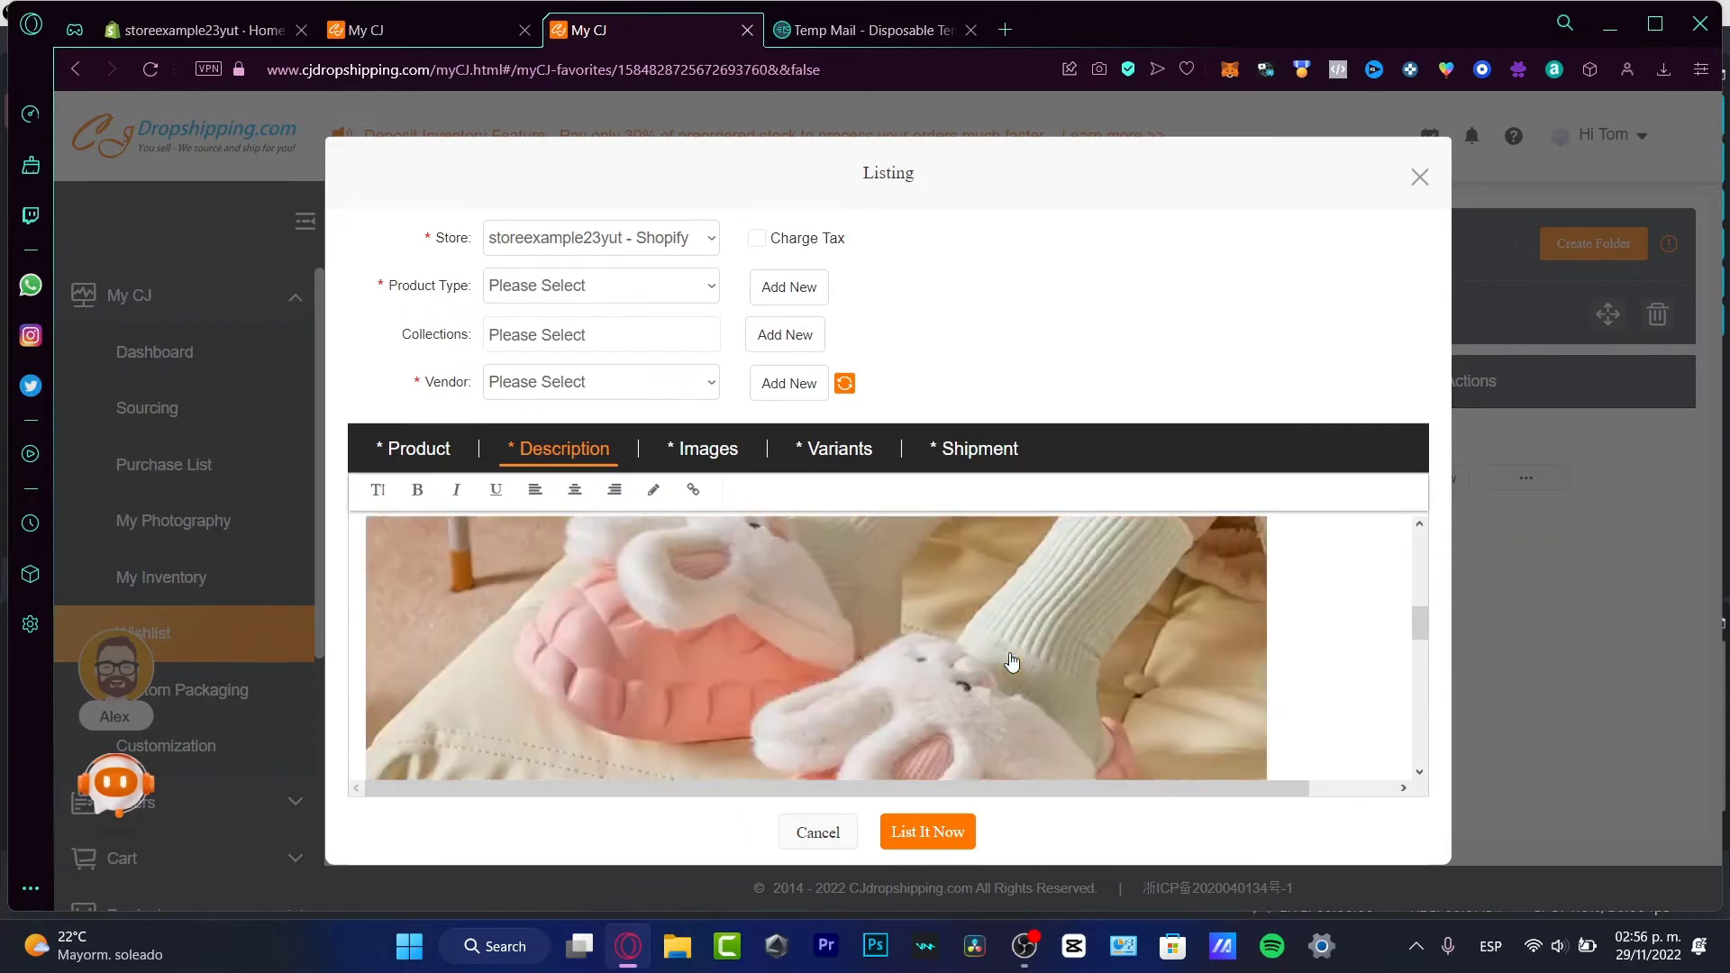
scroll(1011, 662, down, 3)
click(712, 448)
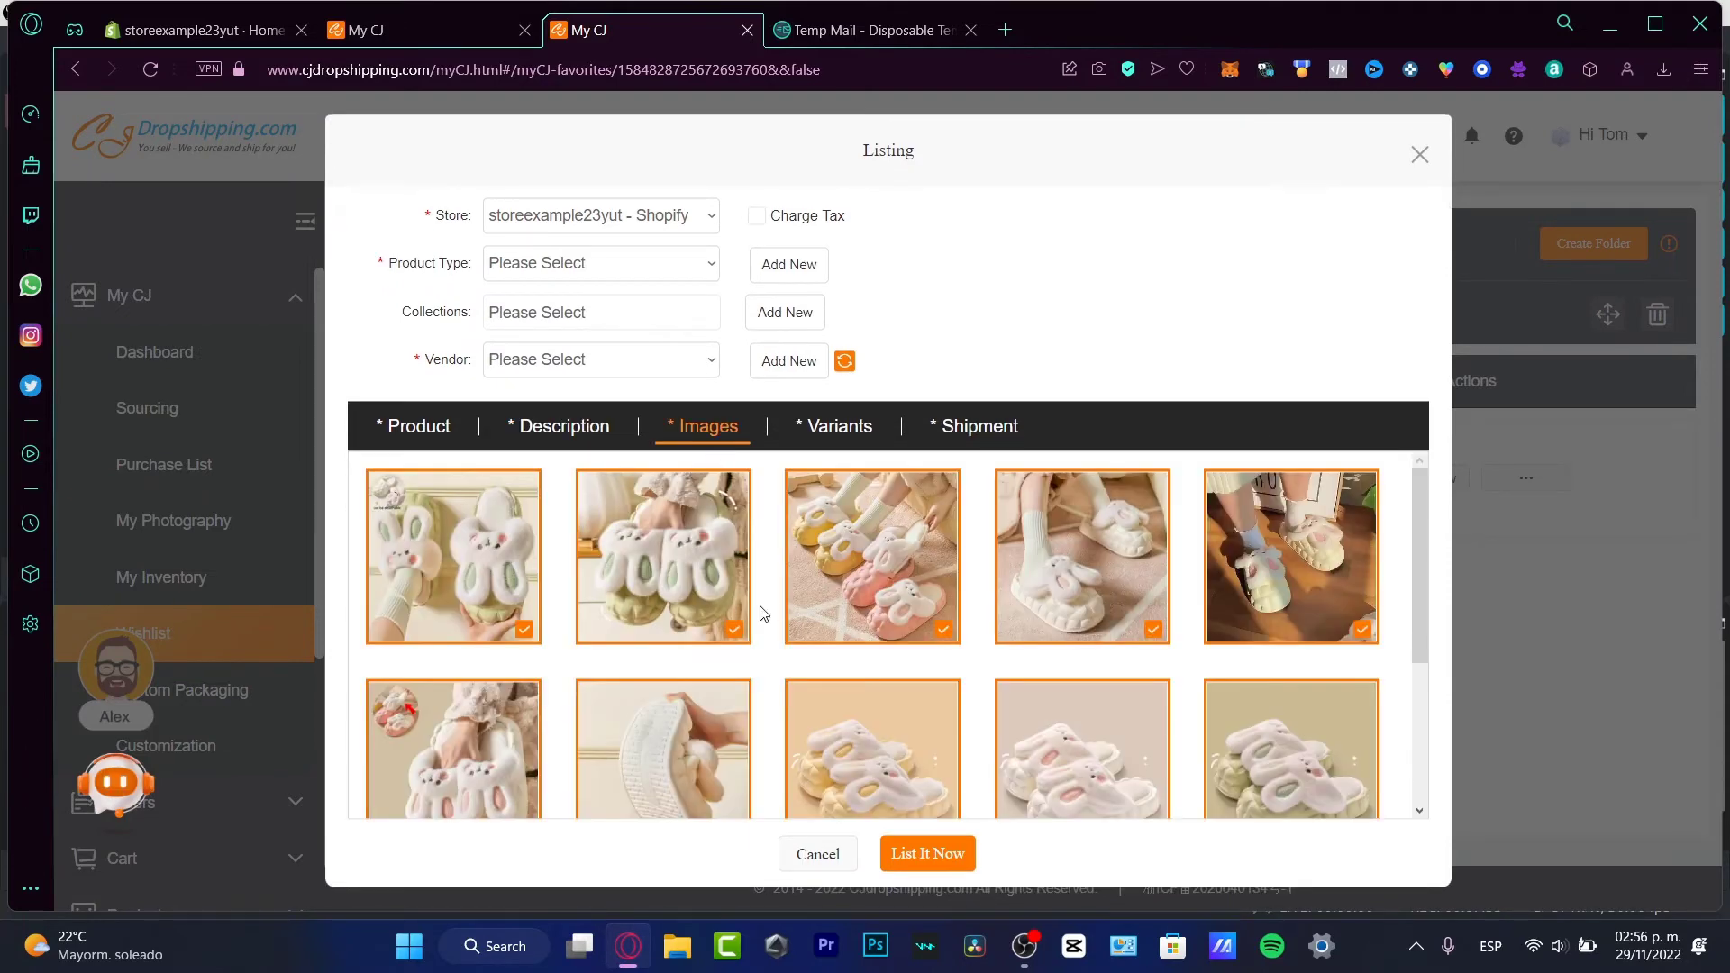
scroll(822, 614, down, 3)
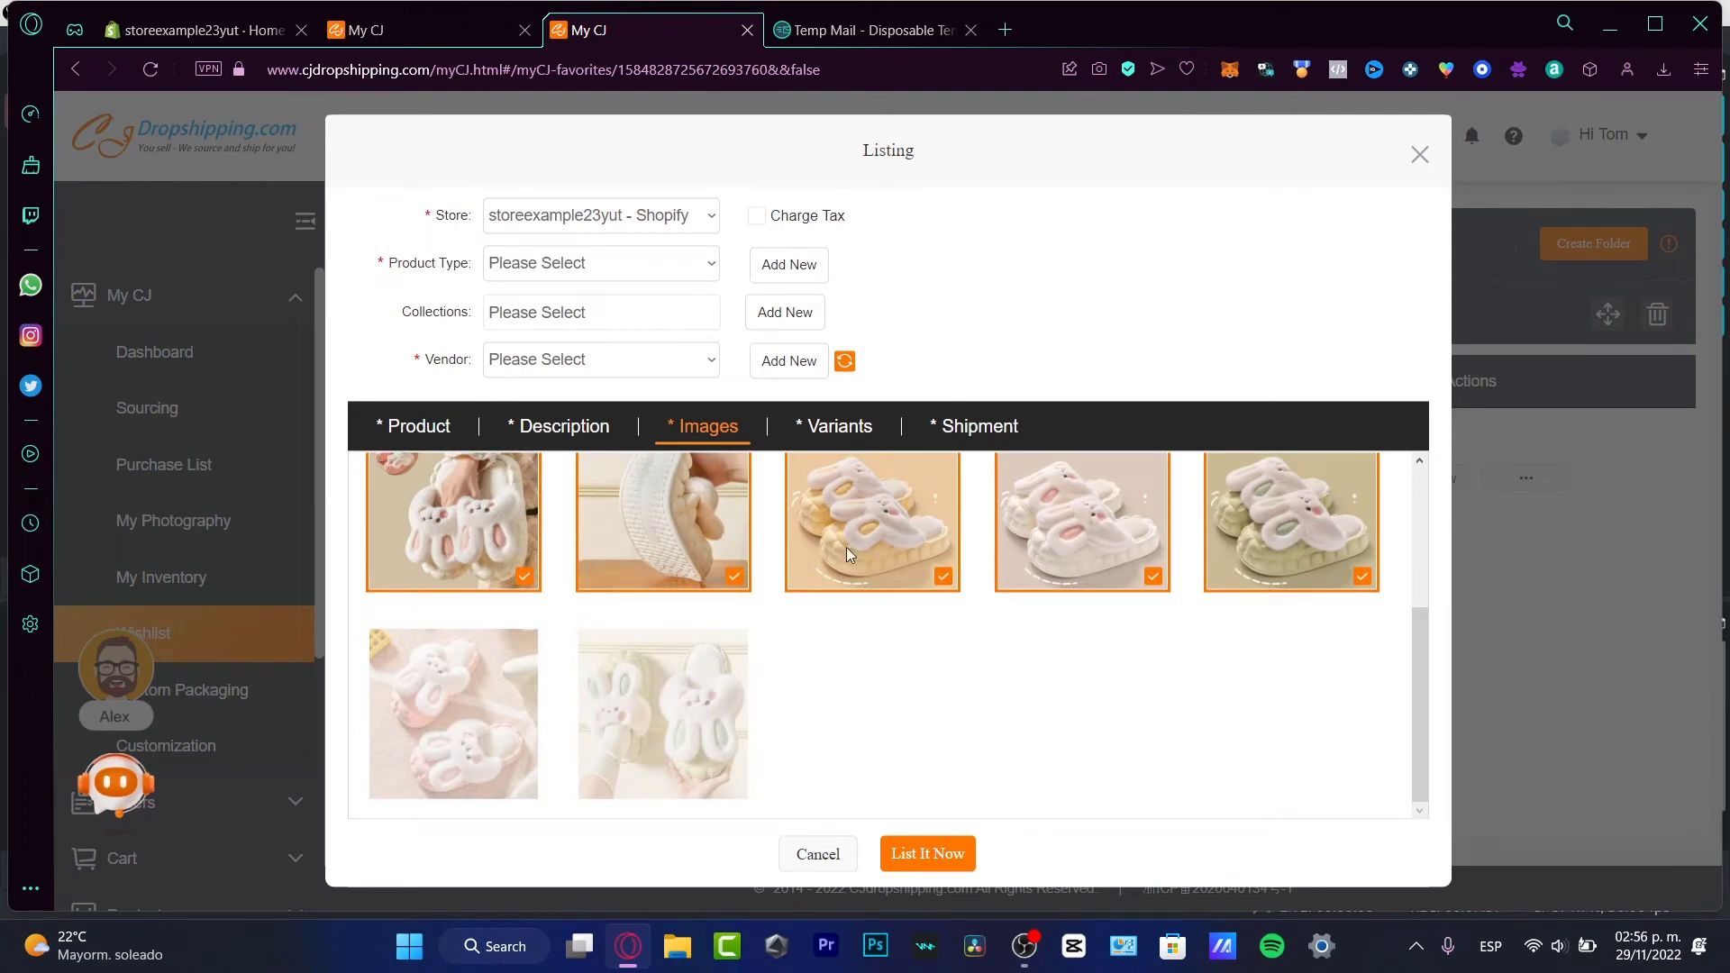
click(830, 426)
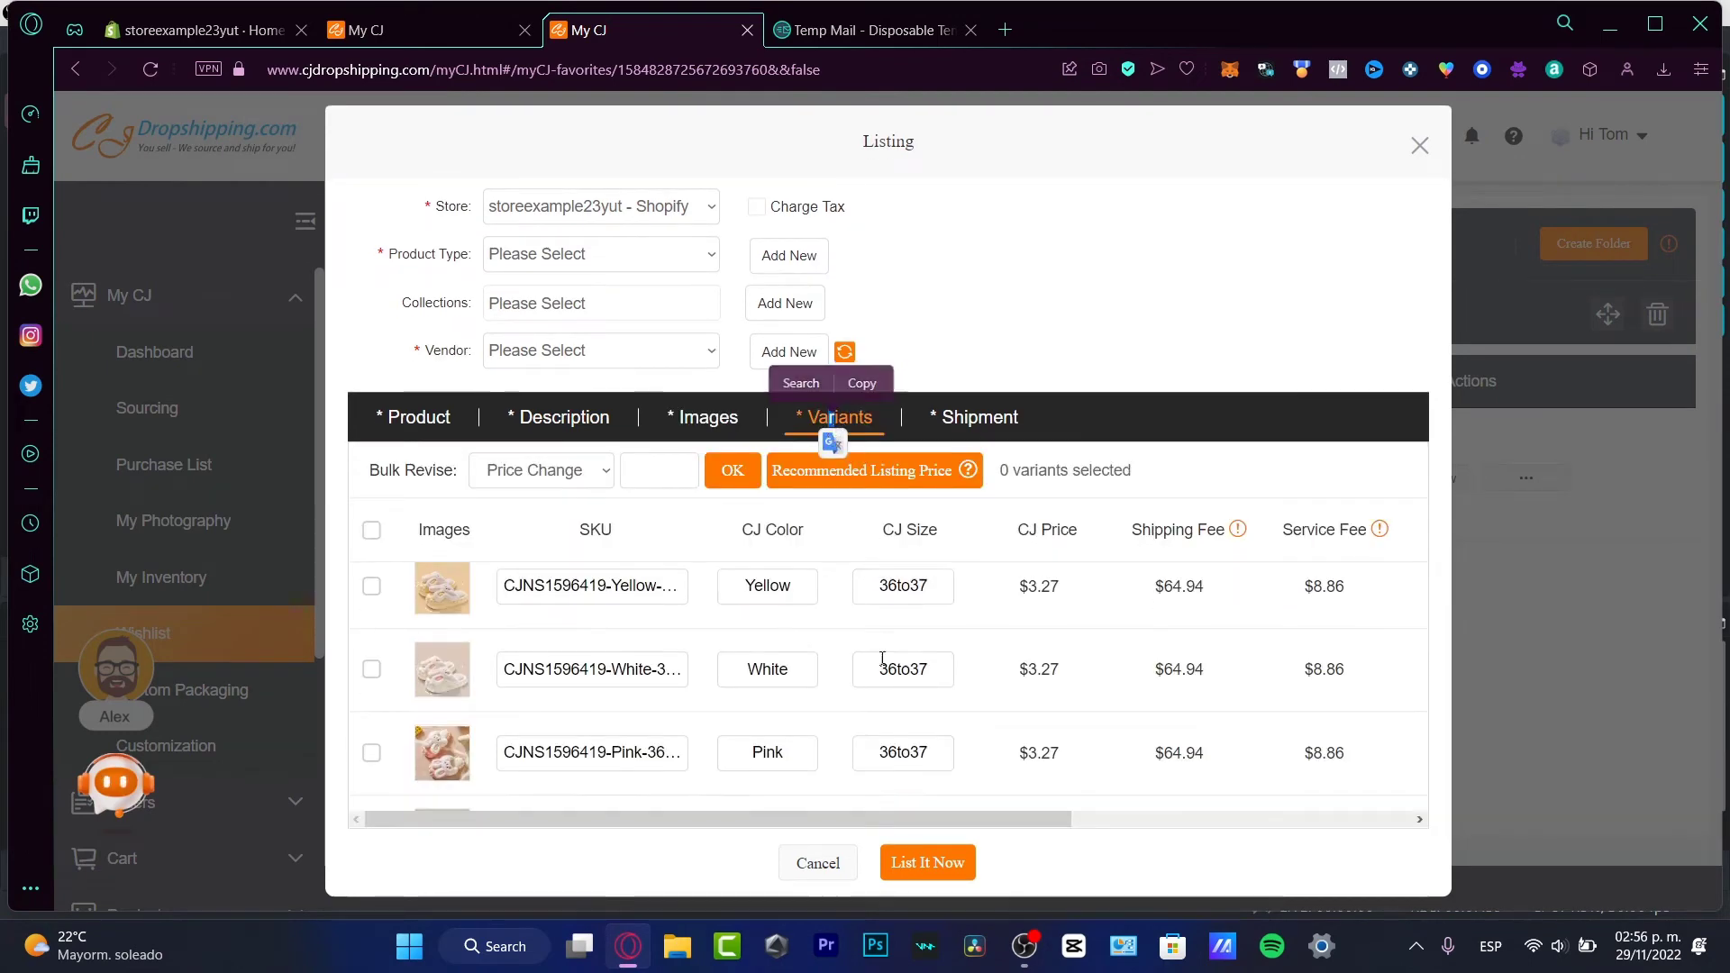
scroll(882, 658, down, 1)
scroll(882, 654, up, 2)
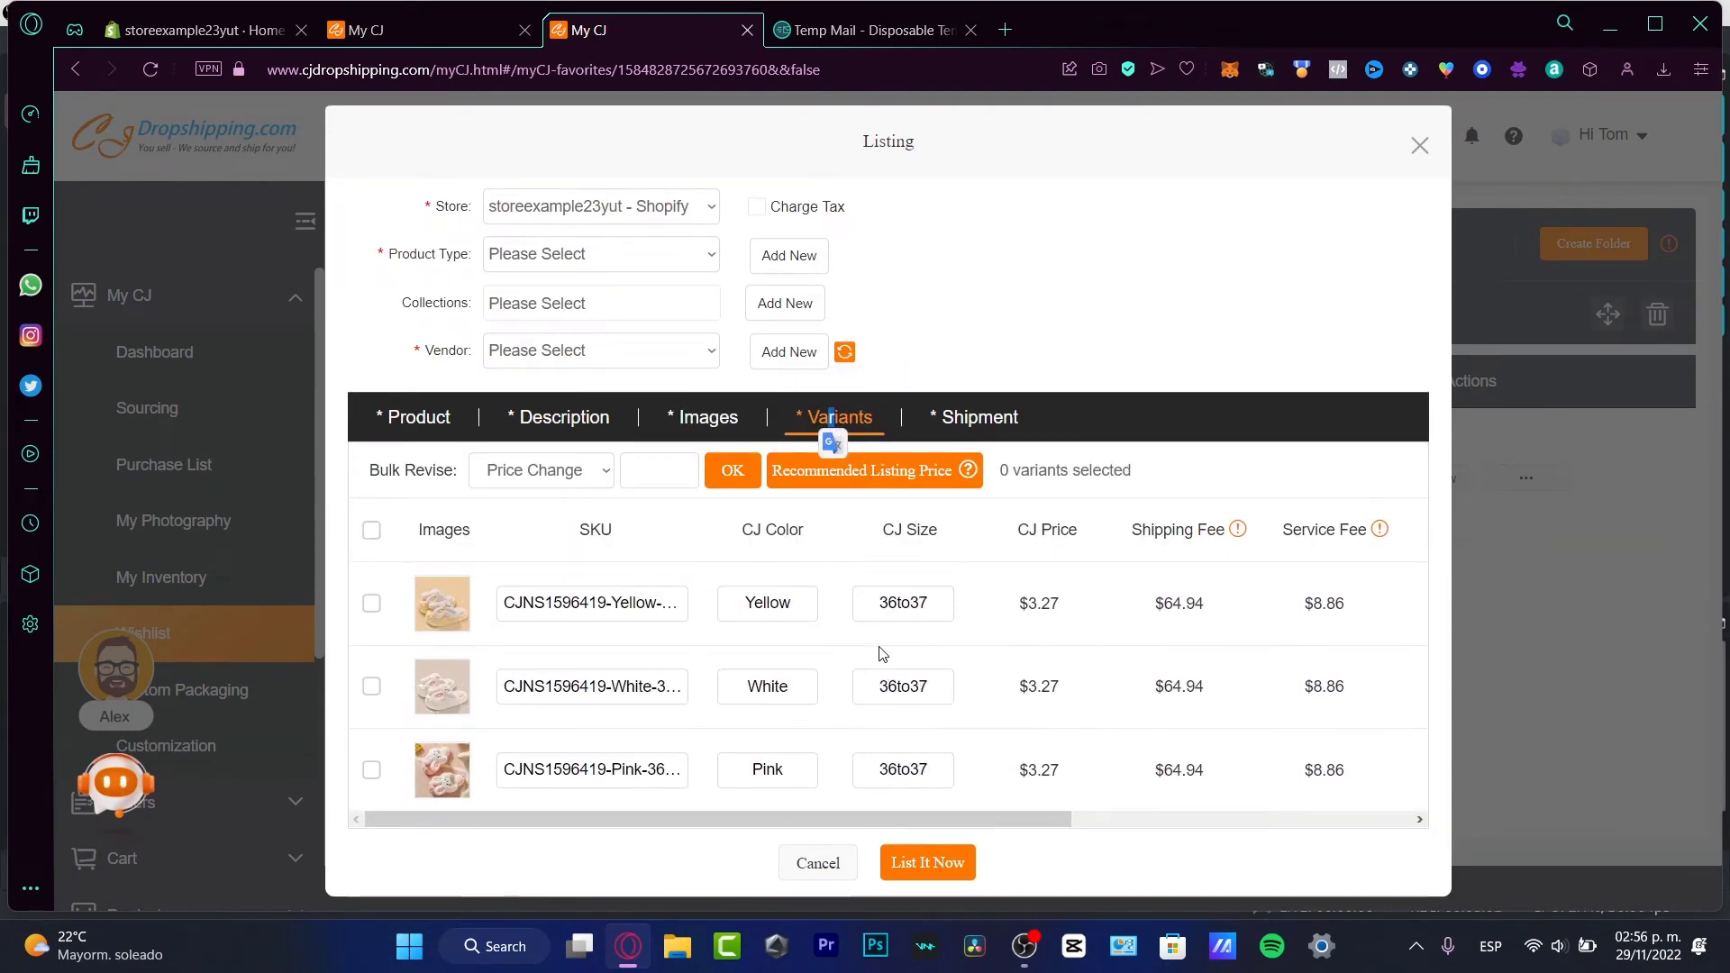
click(970, 419)
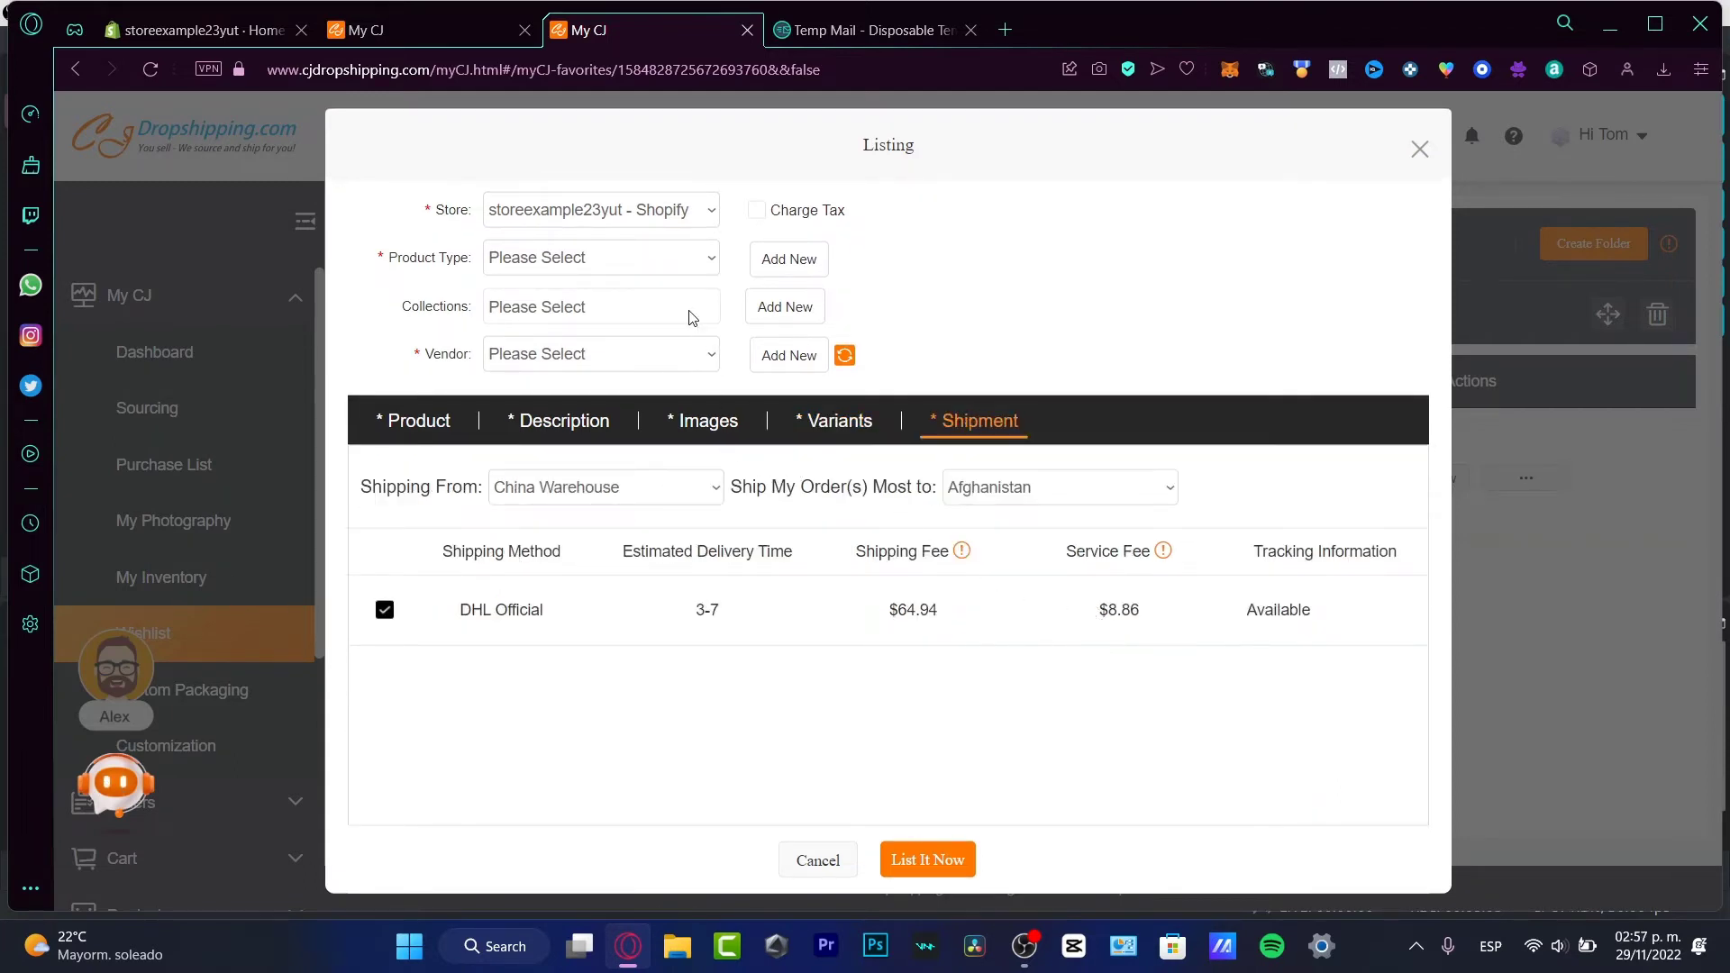
Try to add a new product type named 123 for the listing
click(706, 257)
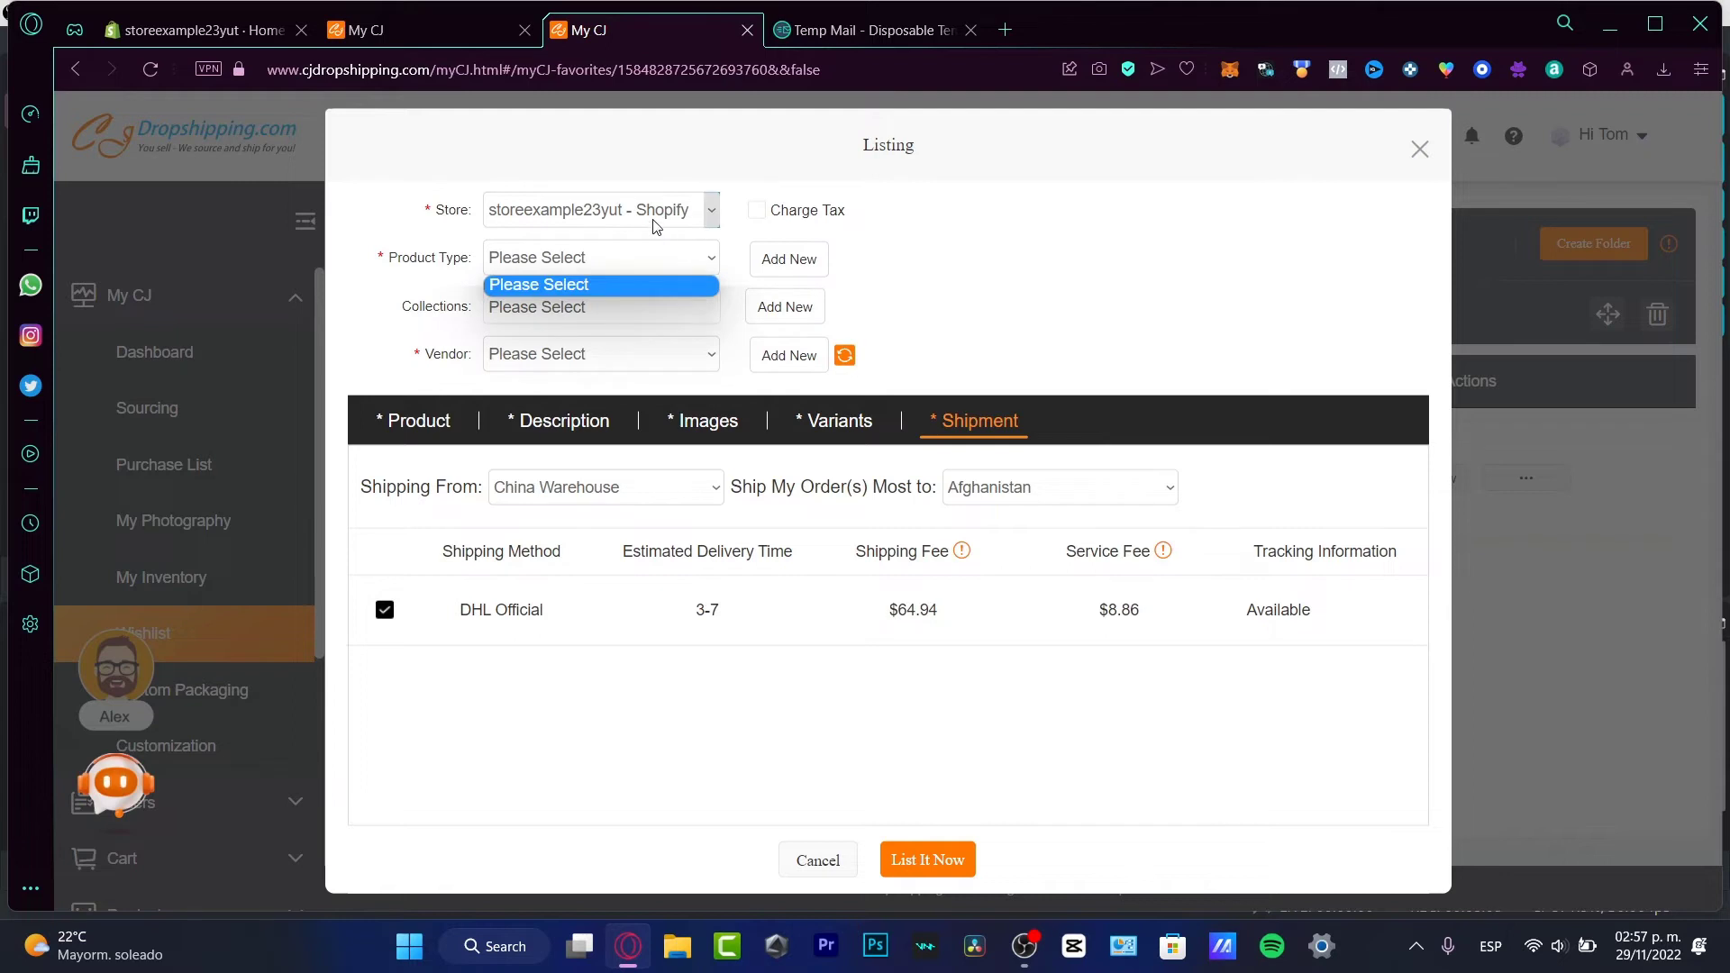
click(666, 216)
click(677, 237)
click(700, 258)
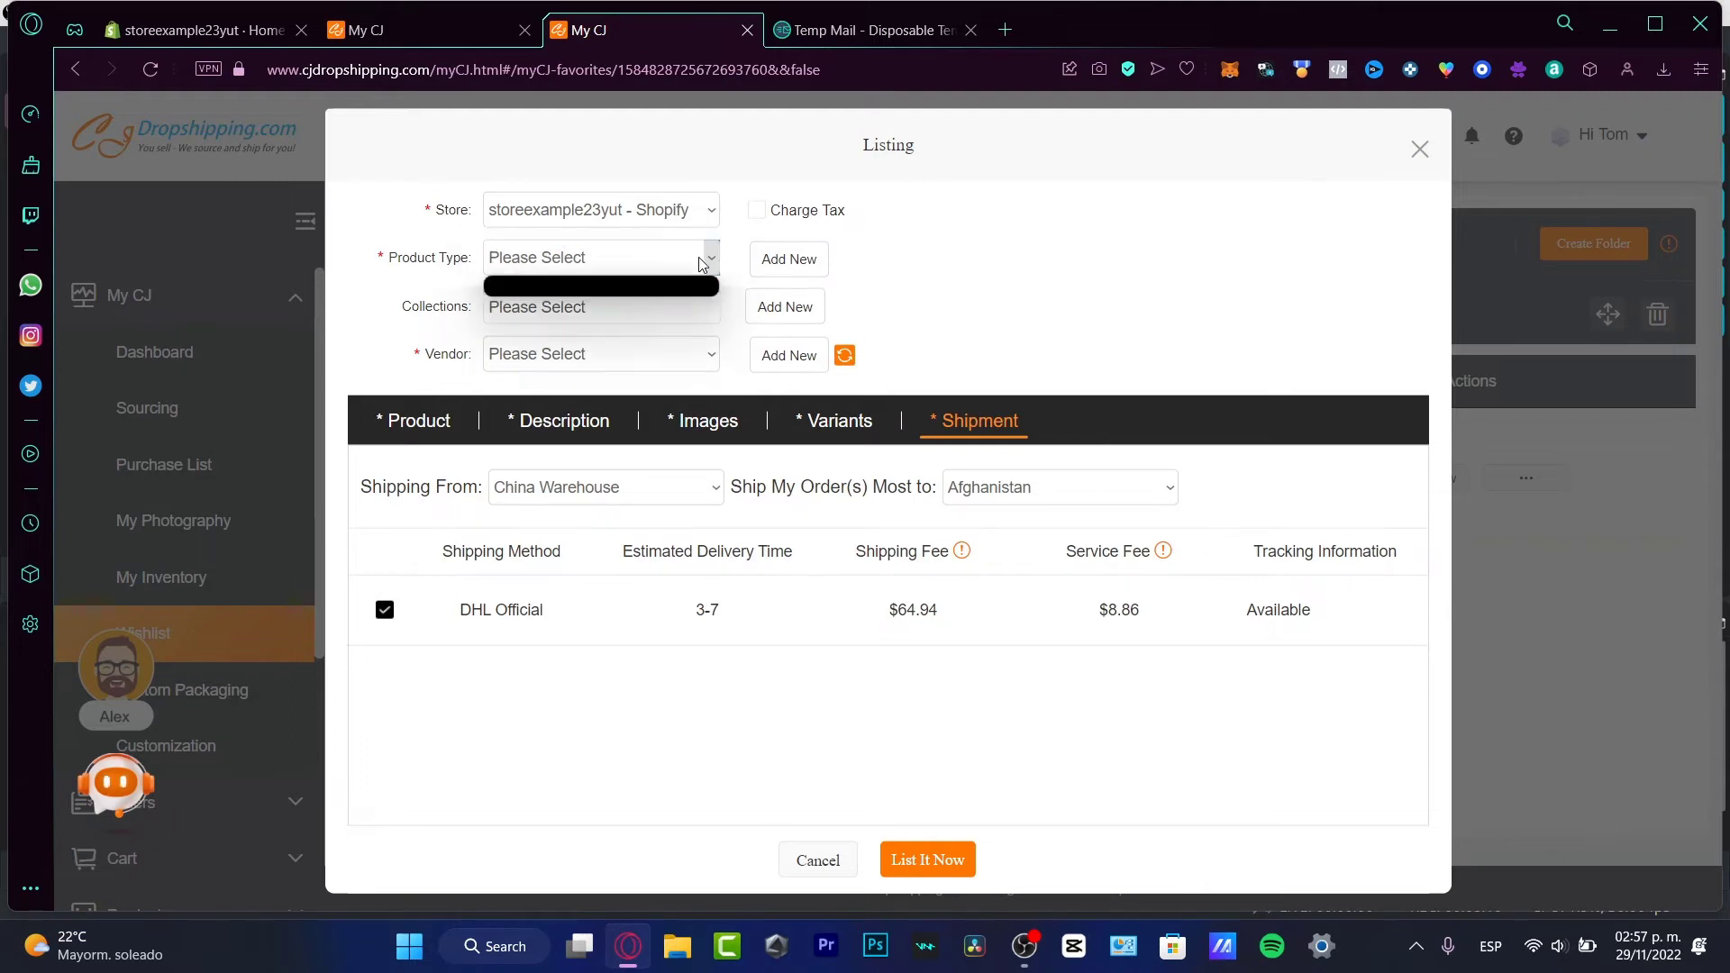
click(759, 263)
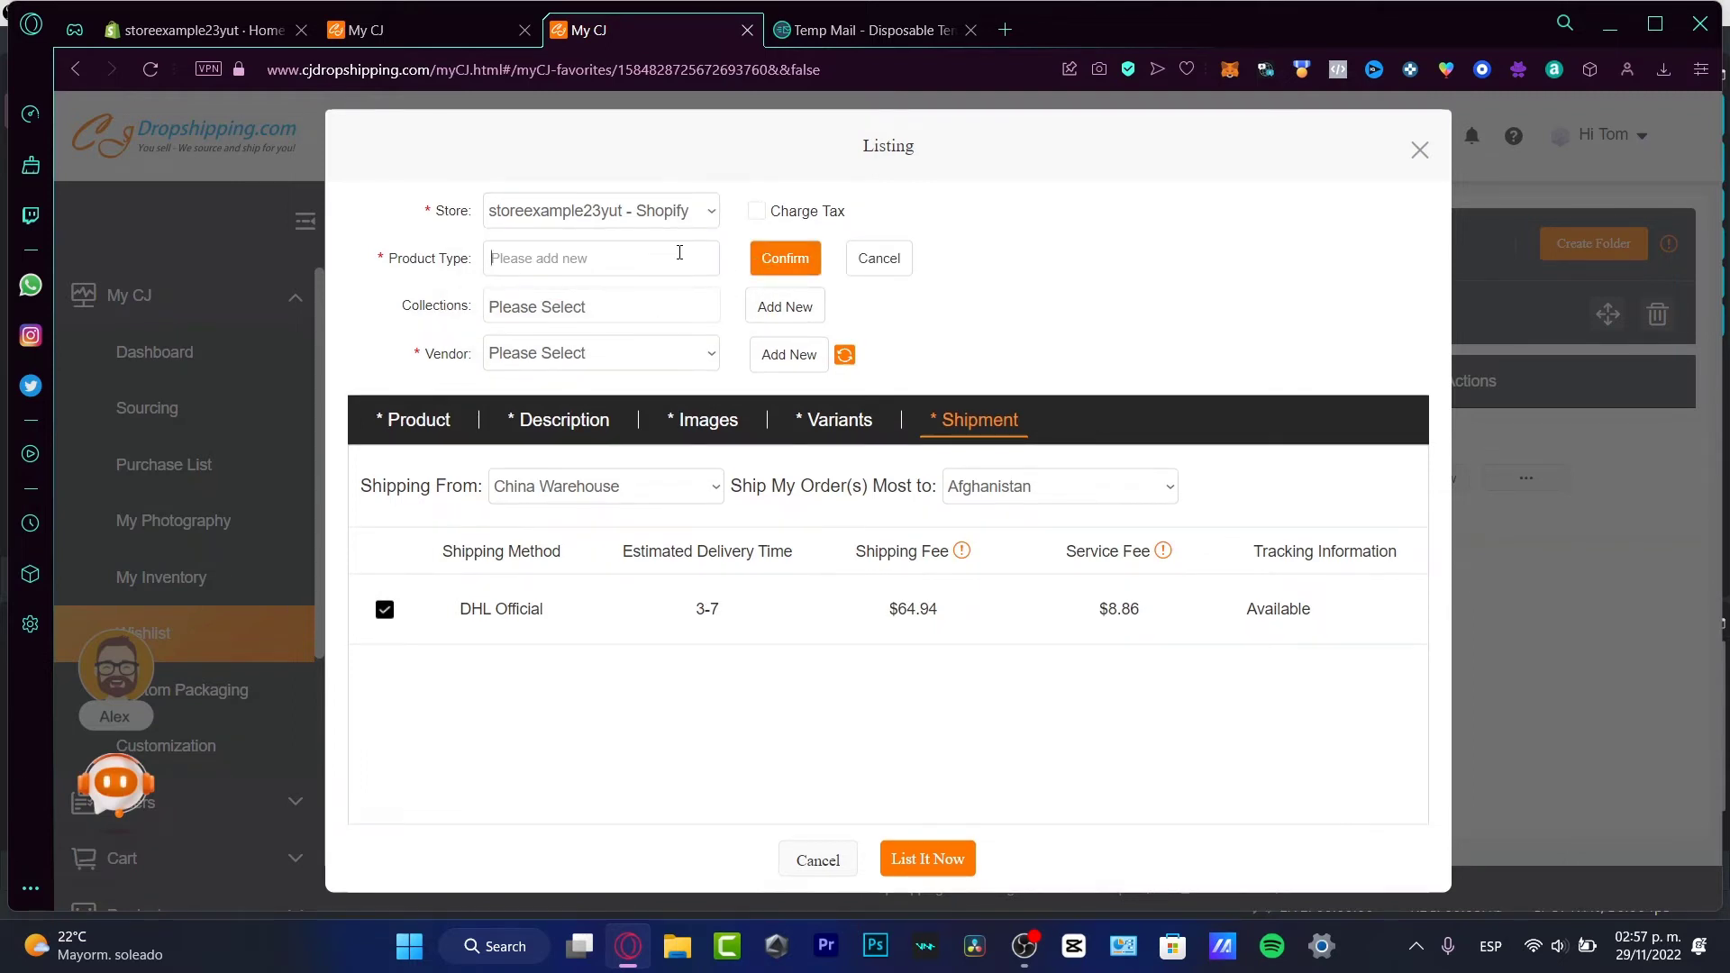
text(123)
click(786, 260)
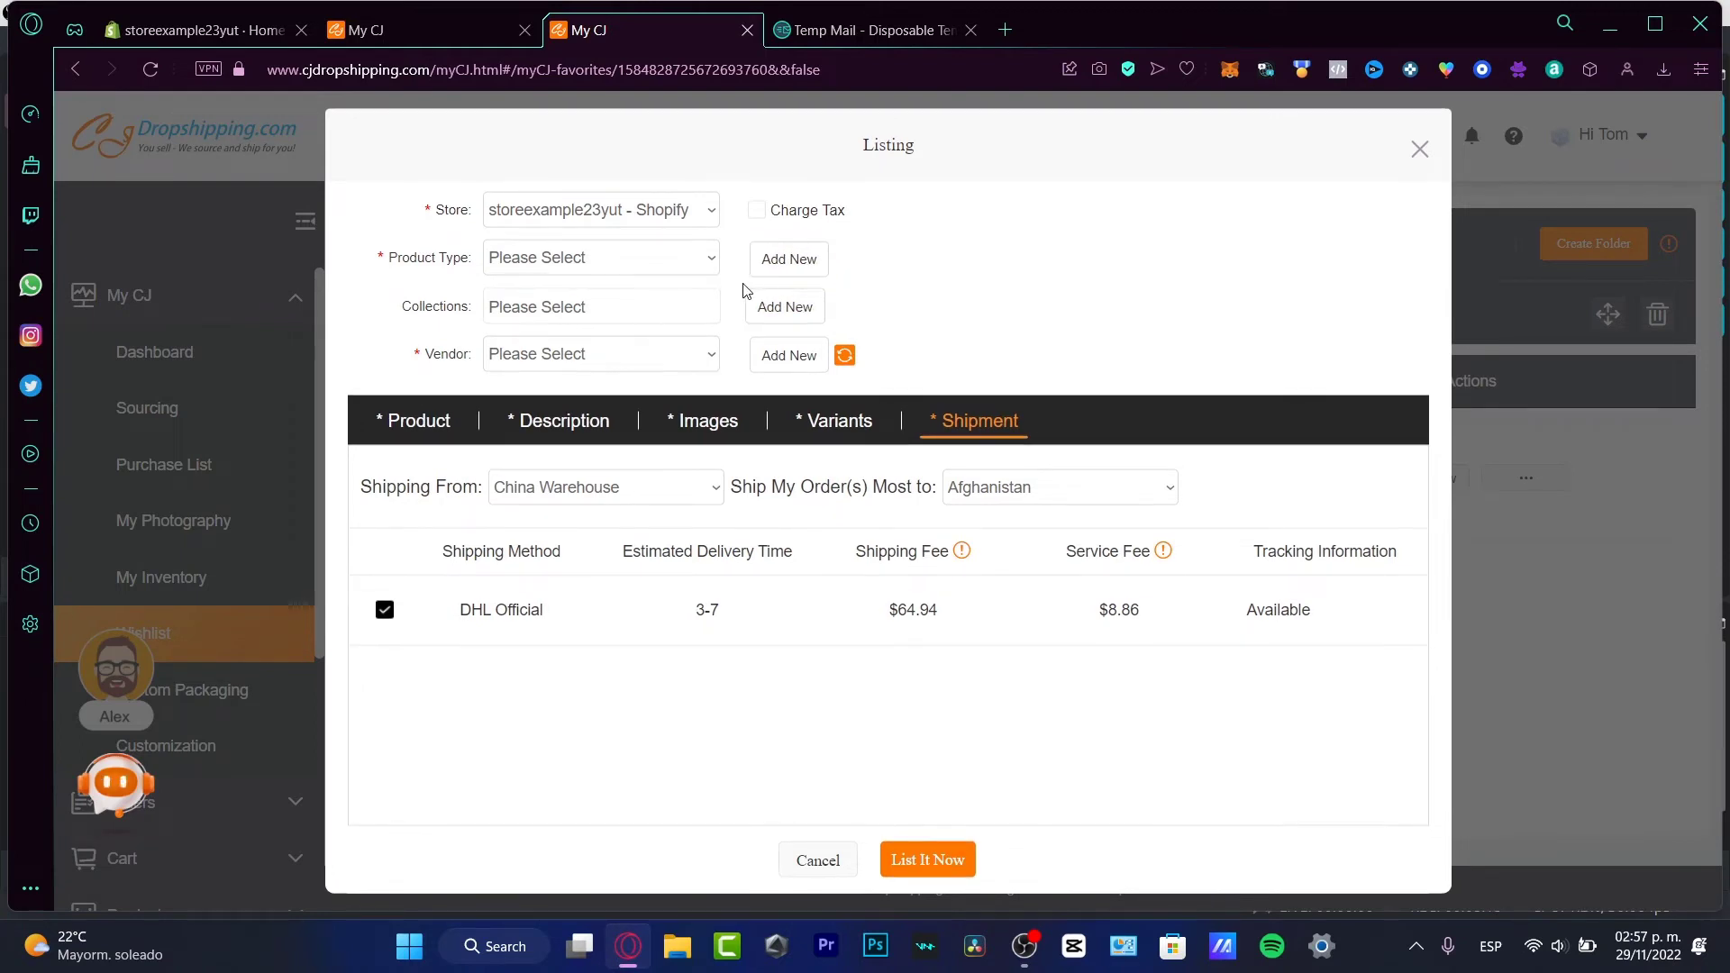
Assign the DROPSHIP collection and the storeexample23yut vendor to the product and try to list it
click(695, 305)
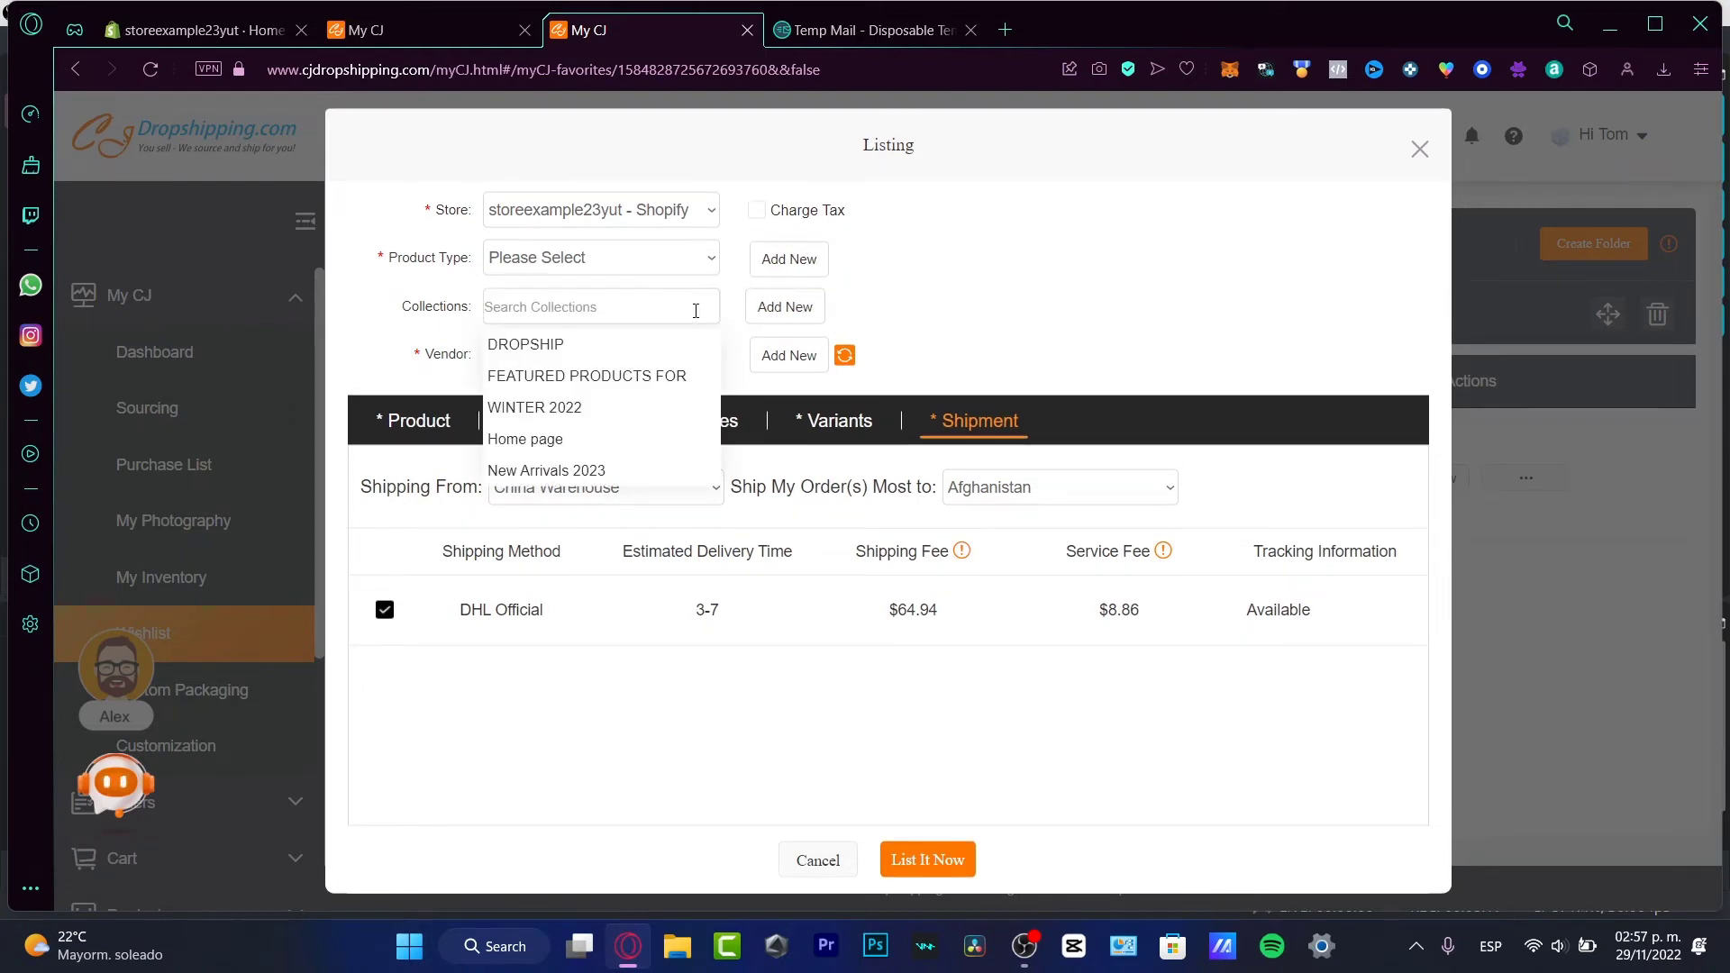
click(657, 350)
click(710, 353)
click(631, 397)
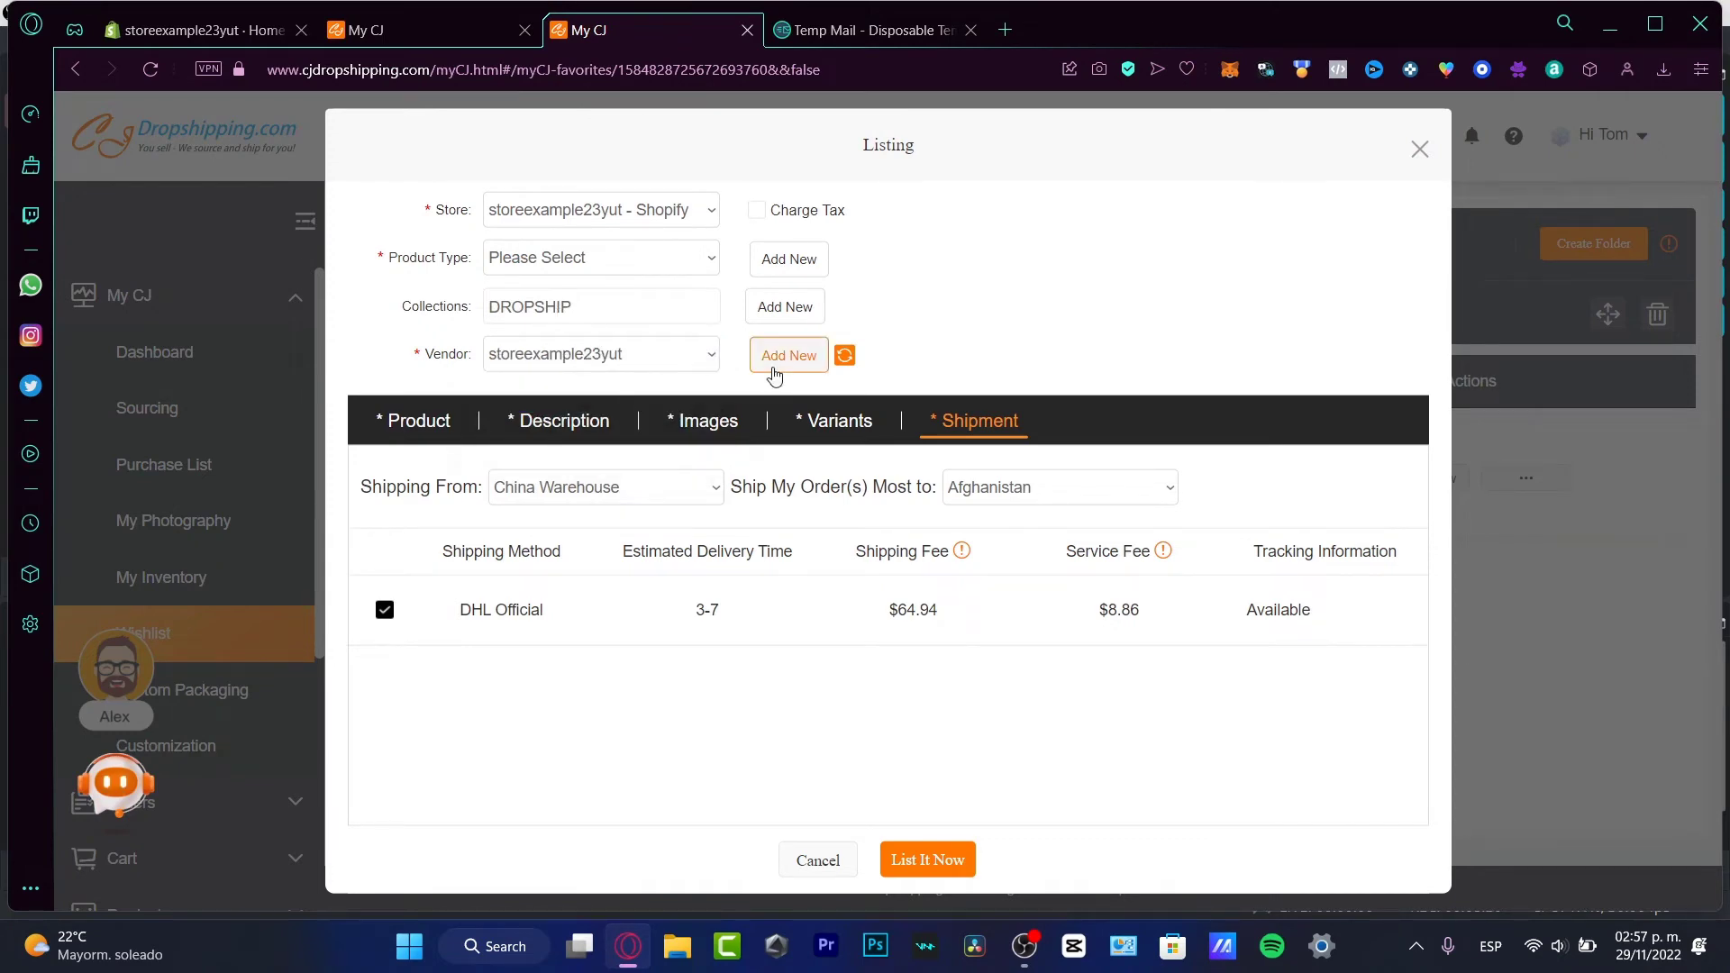
click(962, 867)
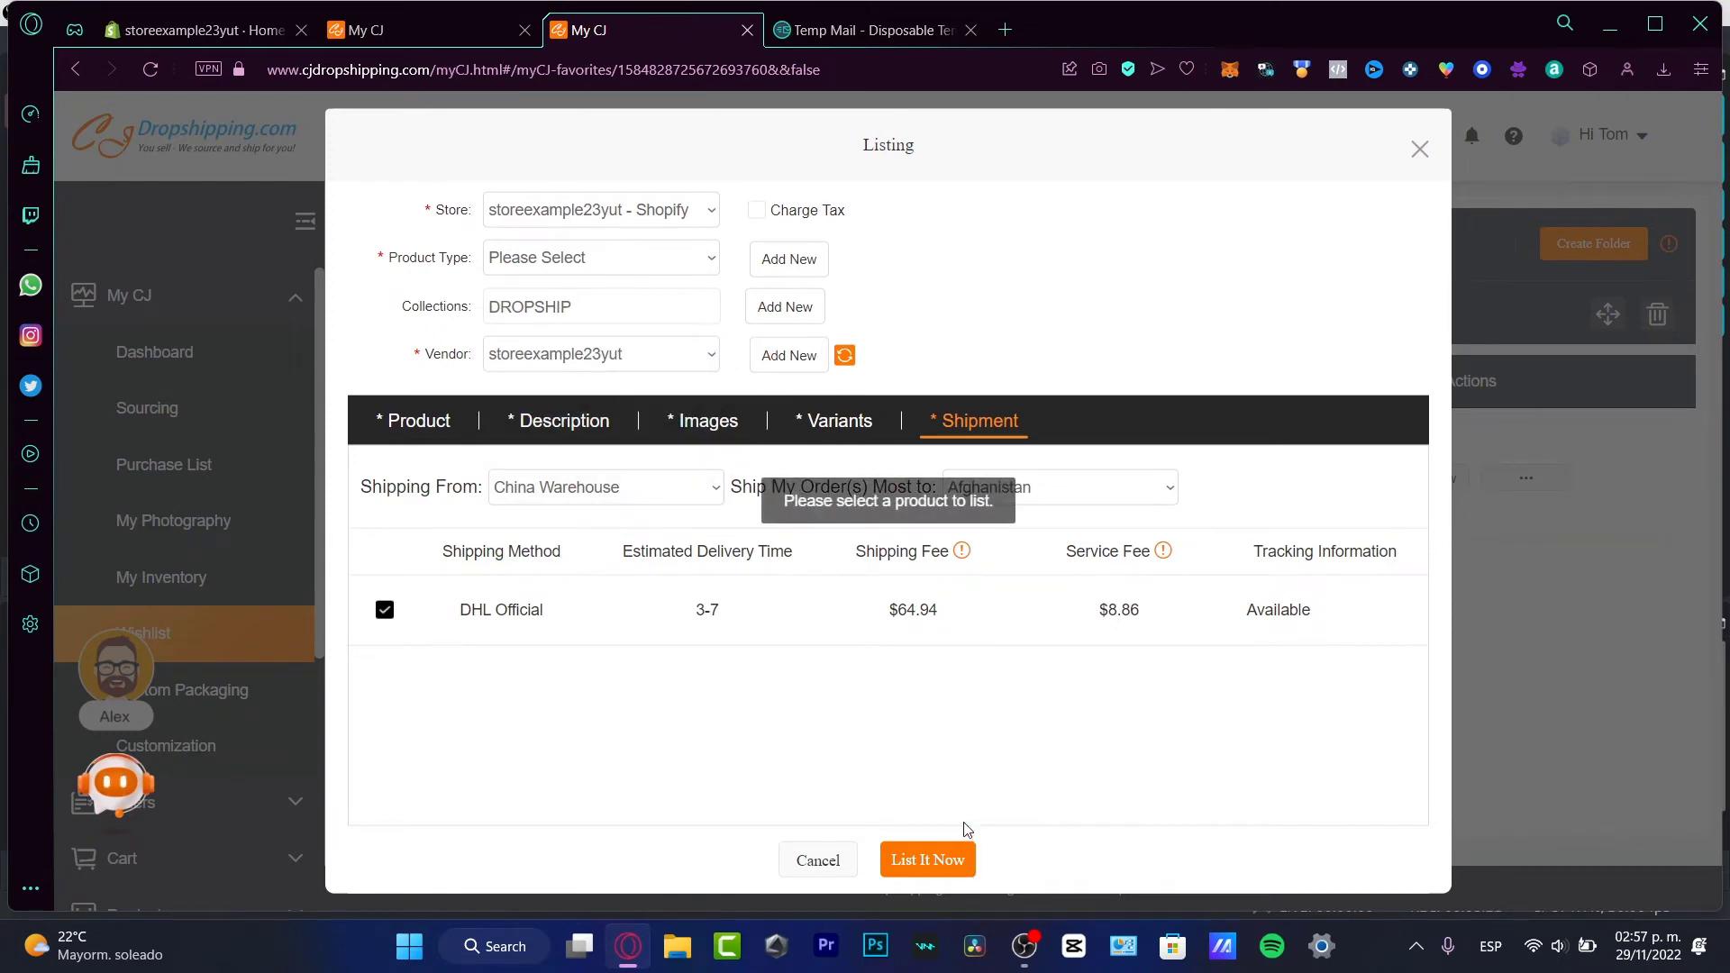
Select all of the product's variants for listing and enter 7 as the bulk price change value
click(580, 424)
click(431, 455)
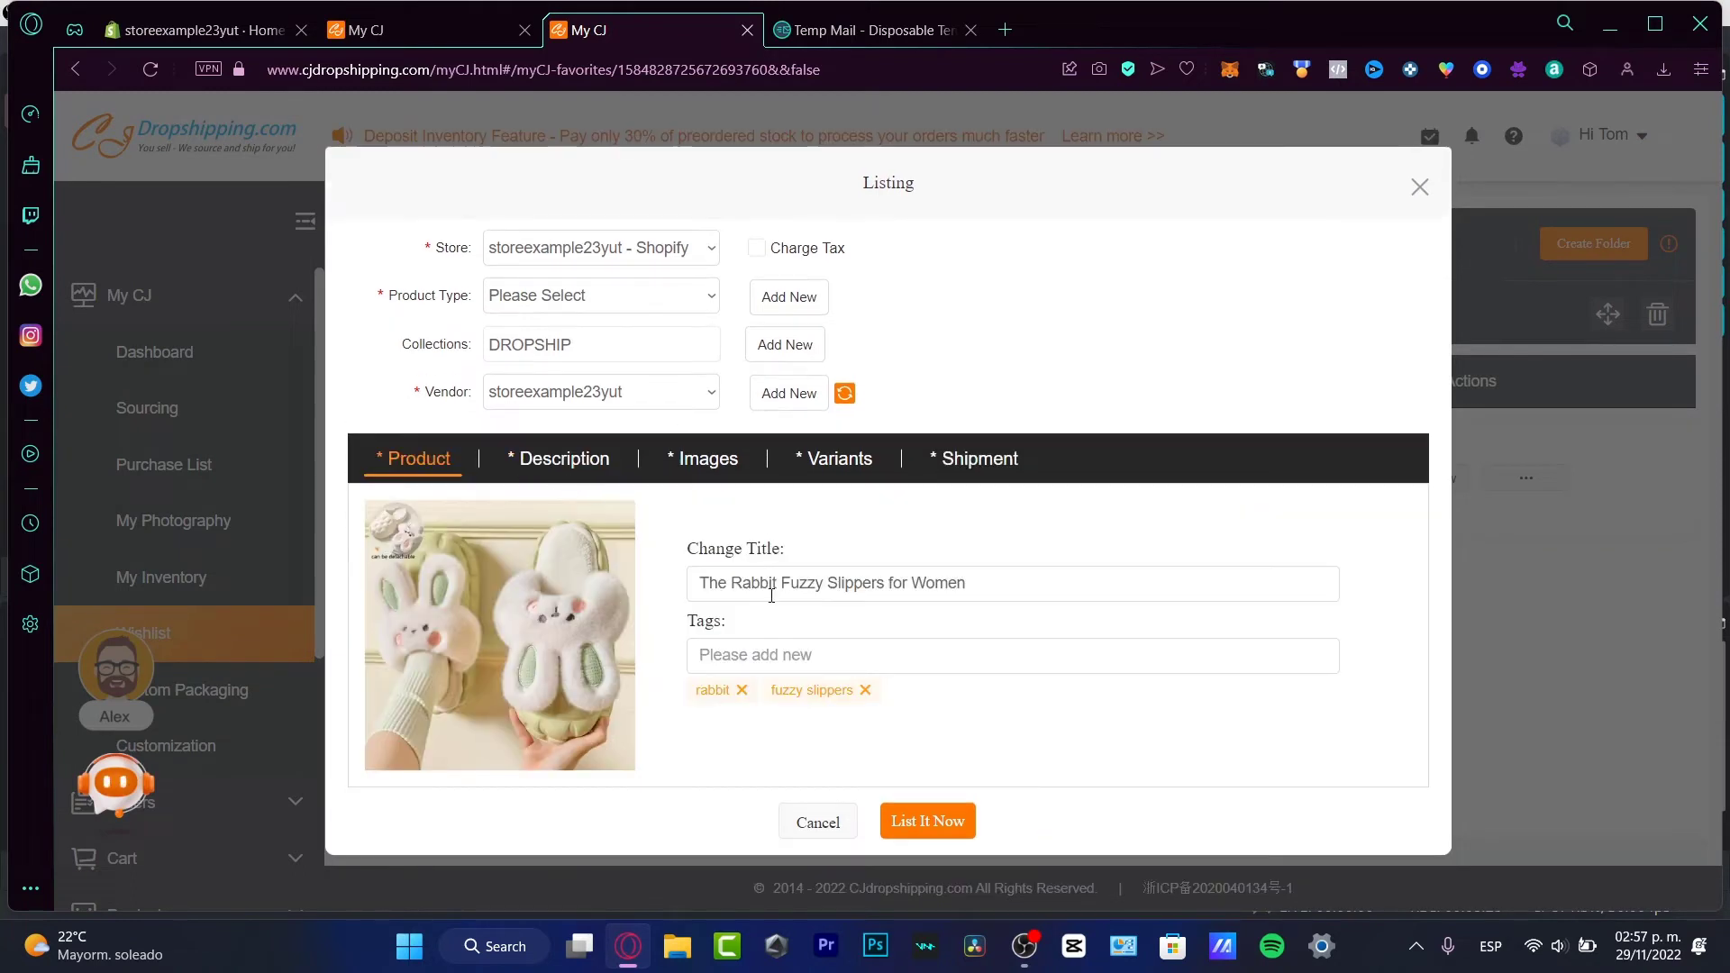
click(840, 459)
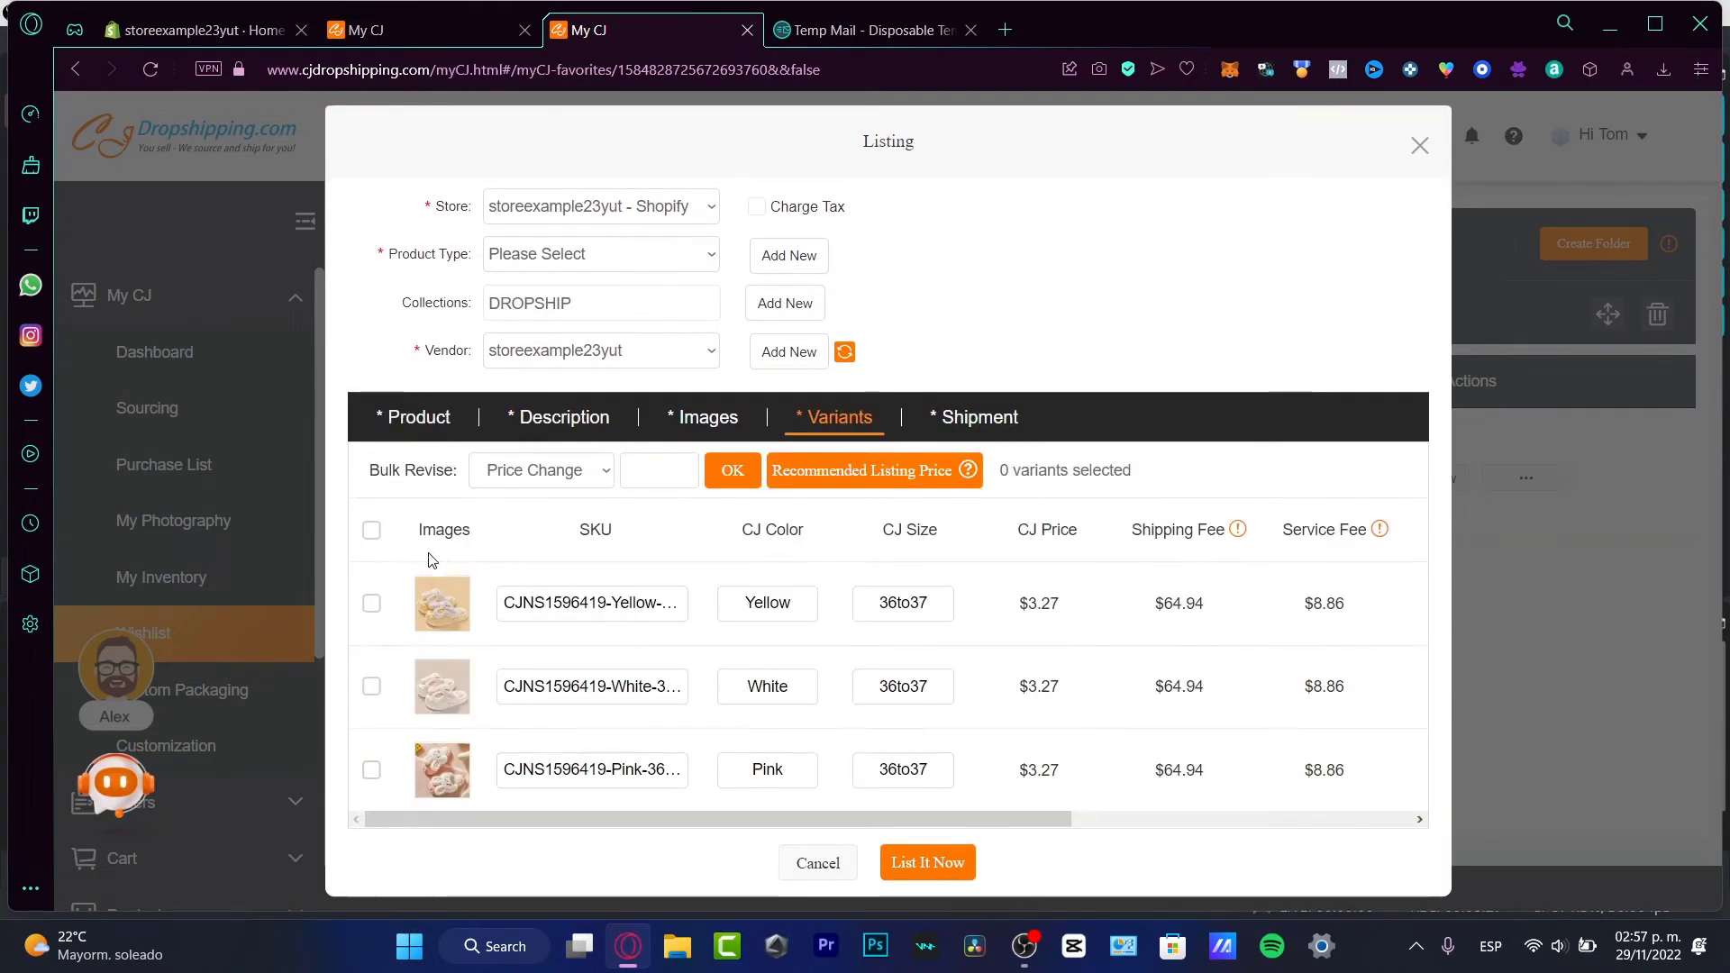
click(371, 530)
click(932, 860)
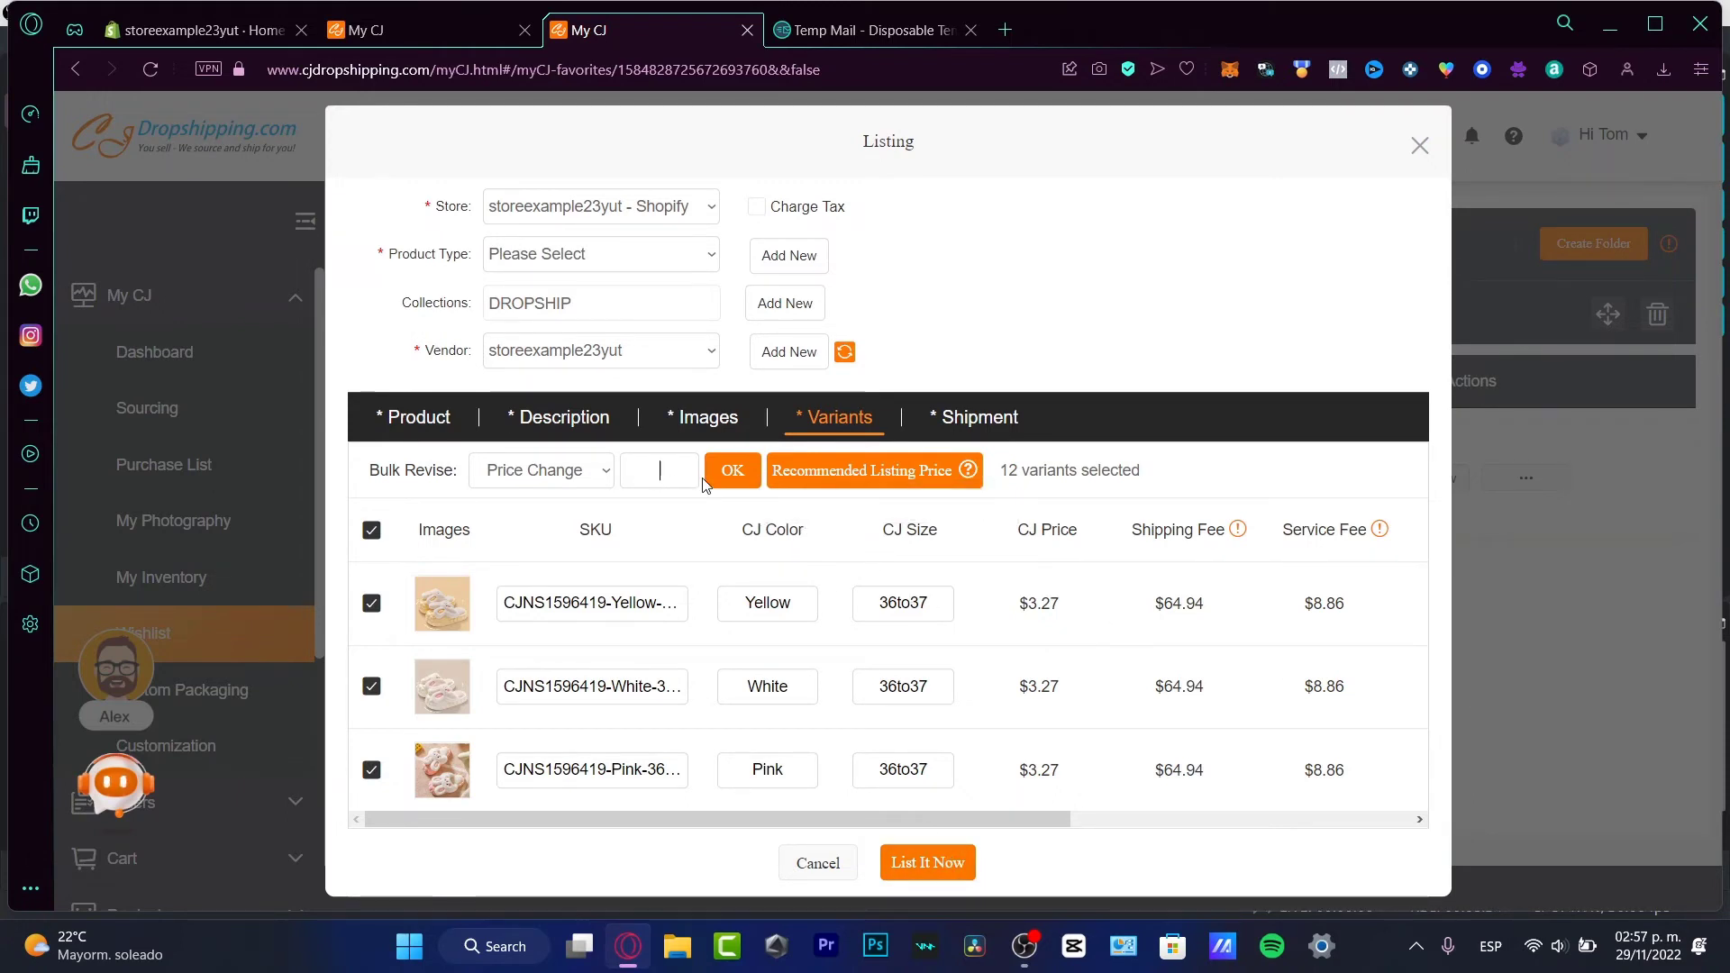
text(7)
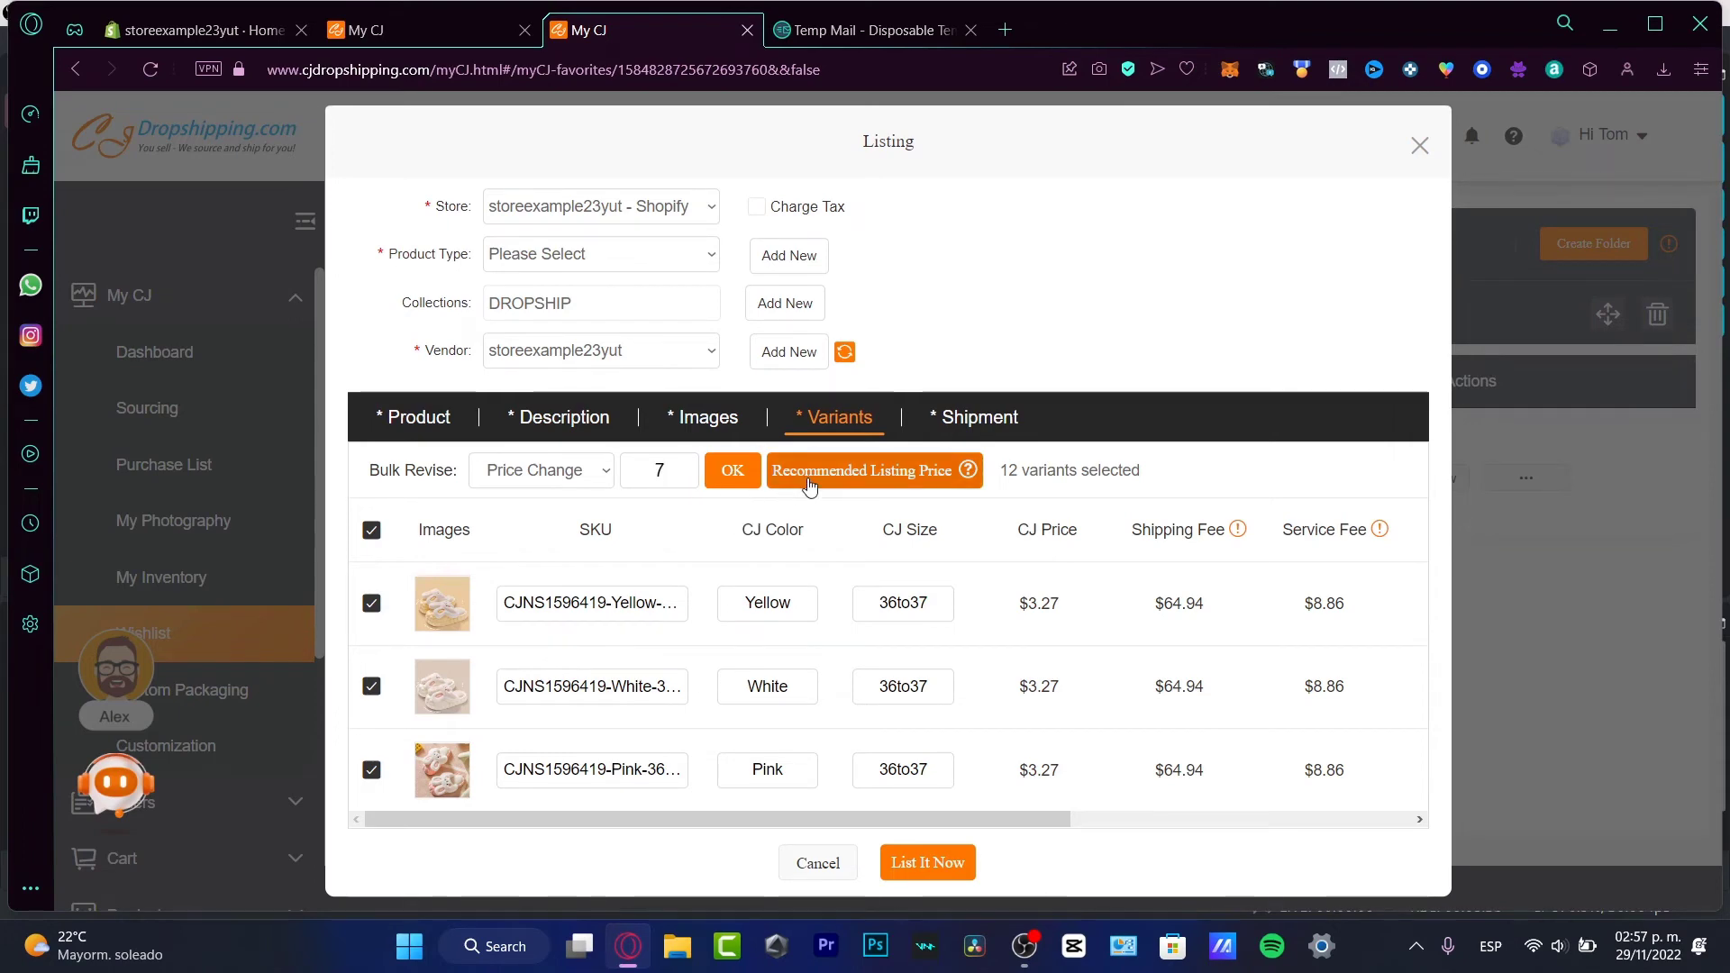
List the slippers to the Shopify store and close the listing dialogs
click(968, 876)
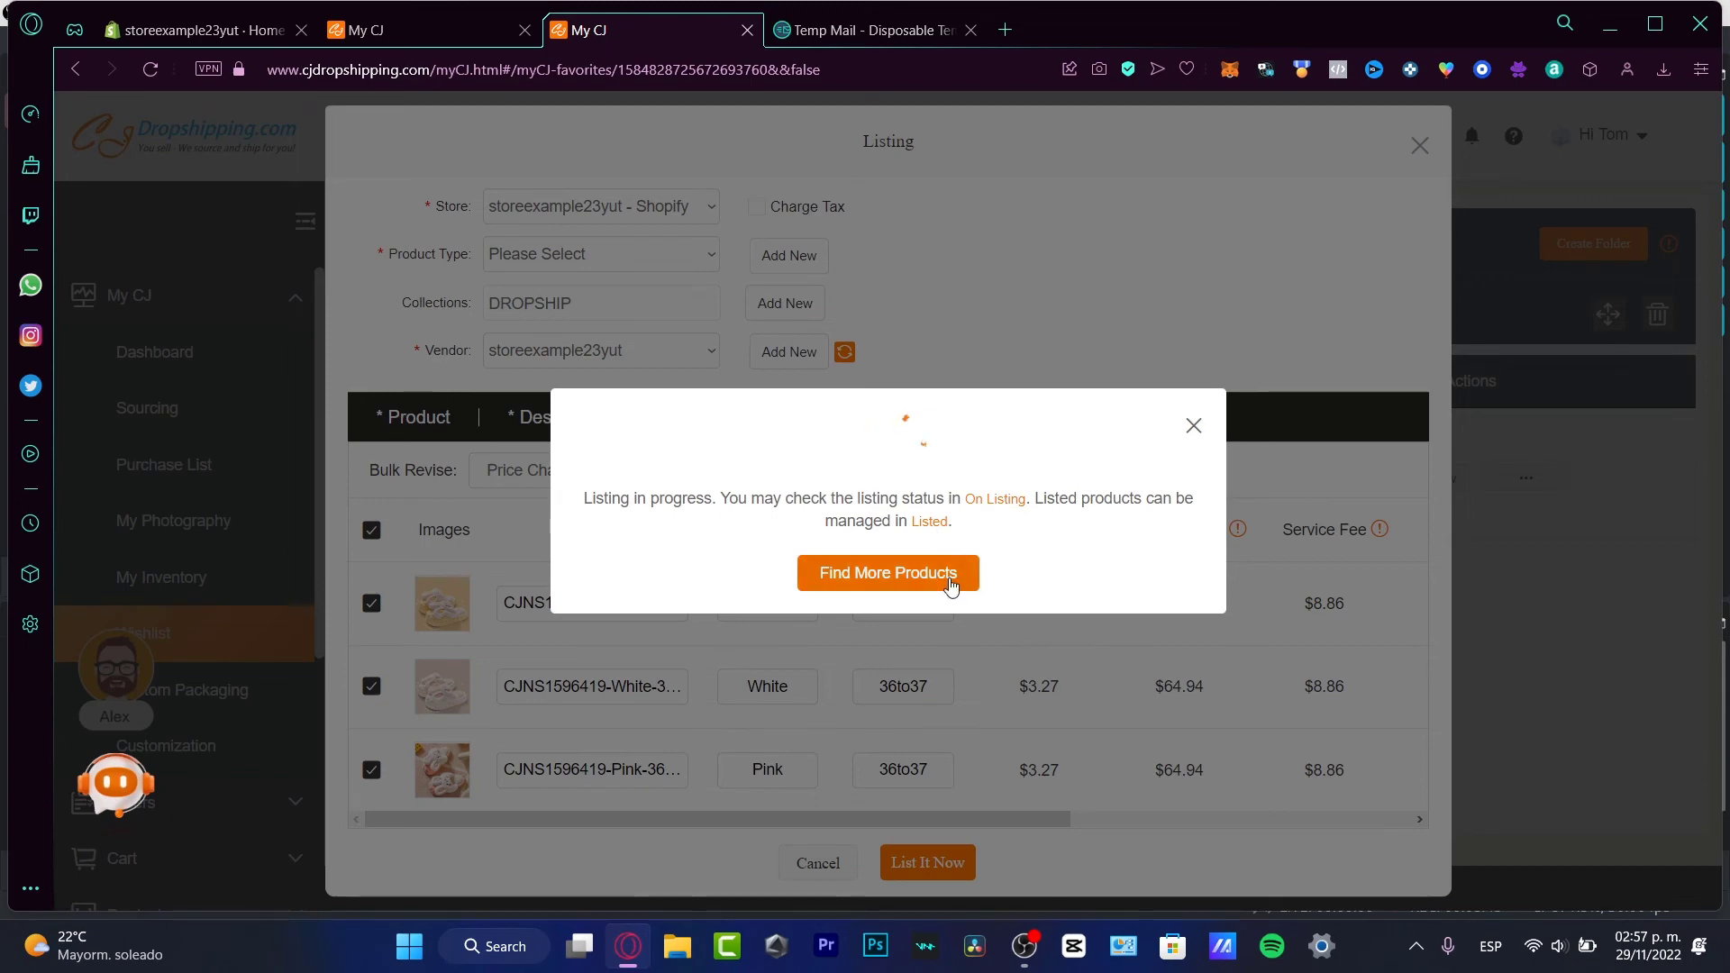
click(1194, 426)
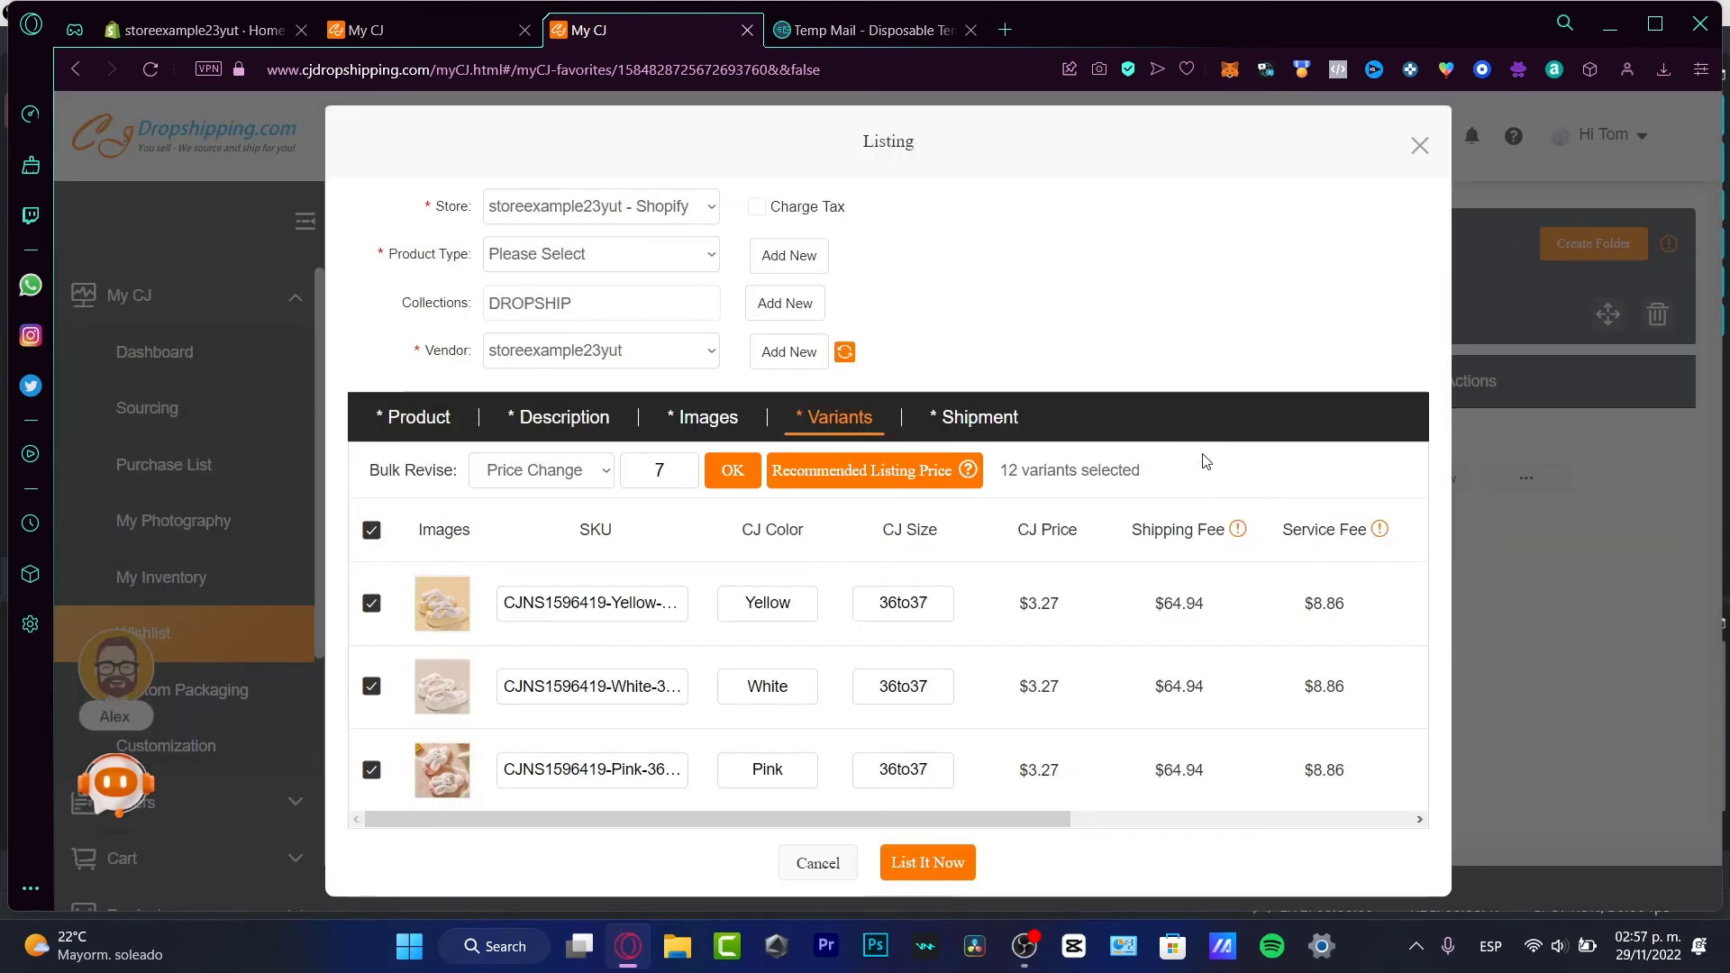
click(1419, 147)
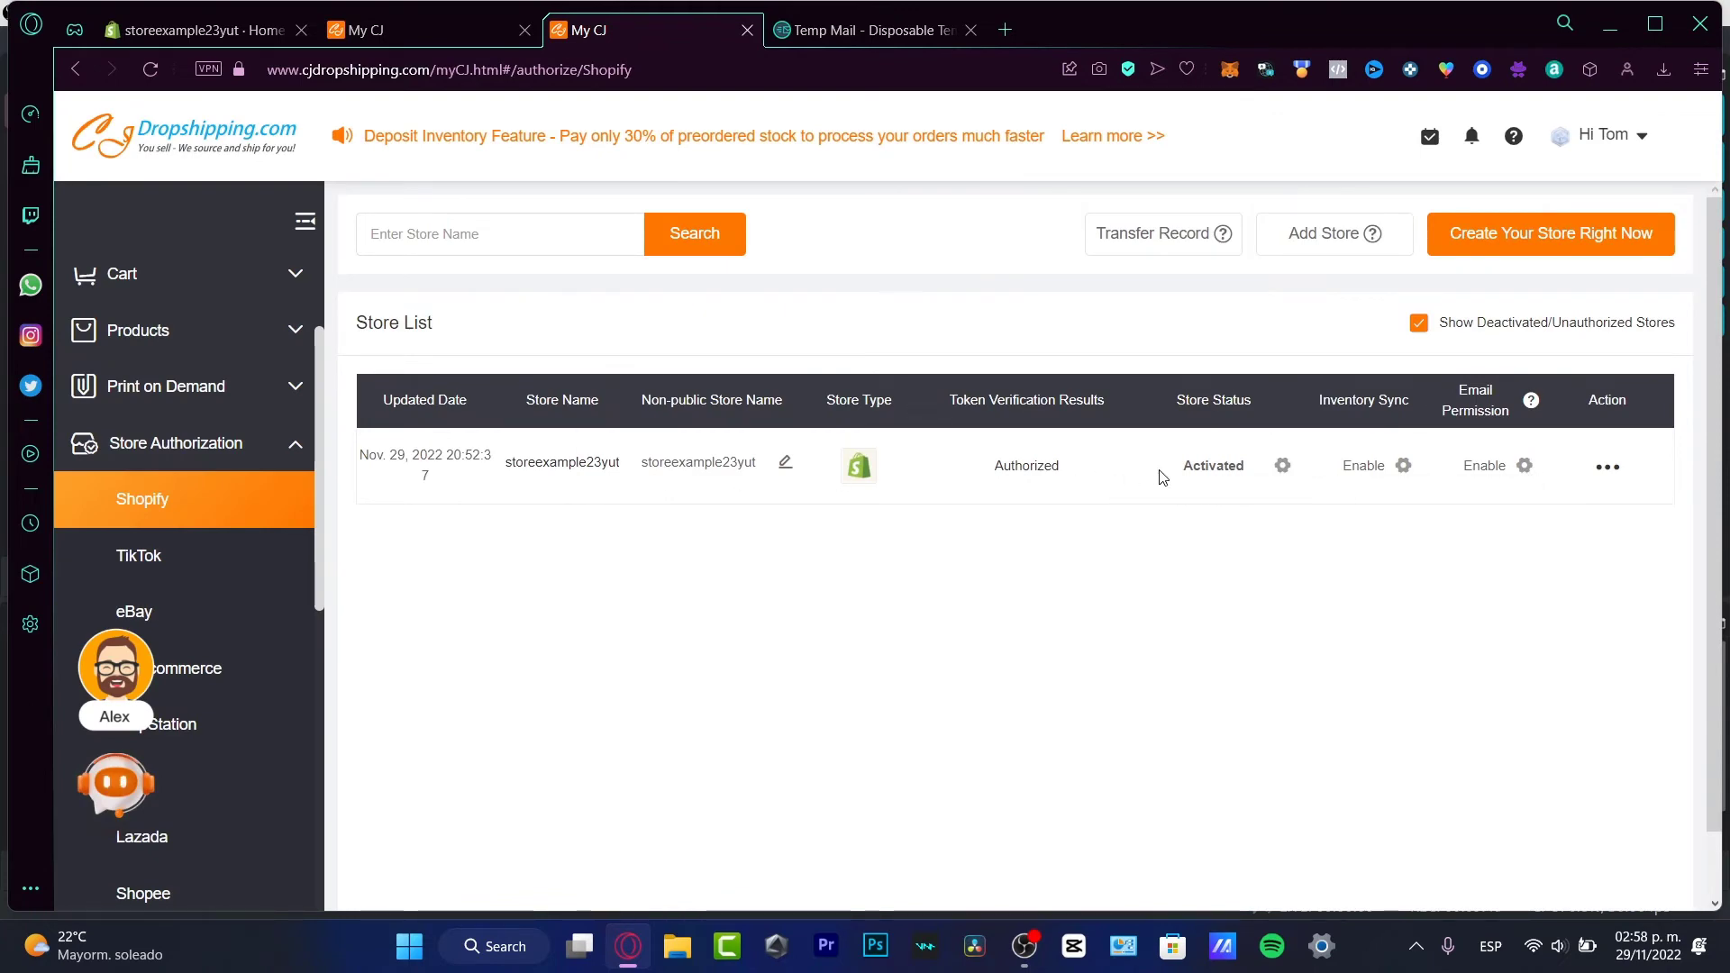
Switch to the Shopify admin and open the product list to check the imported slippers
click(218, 40)
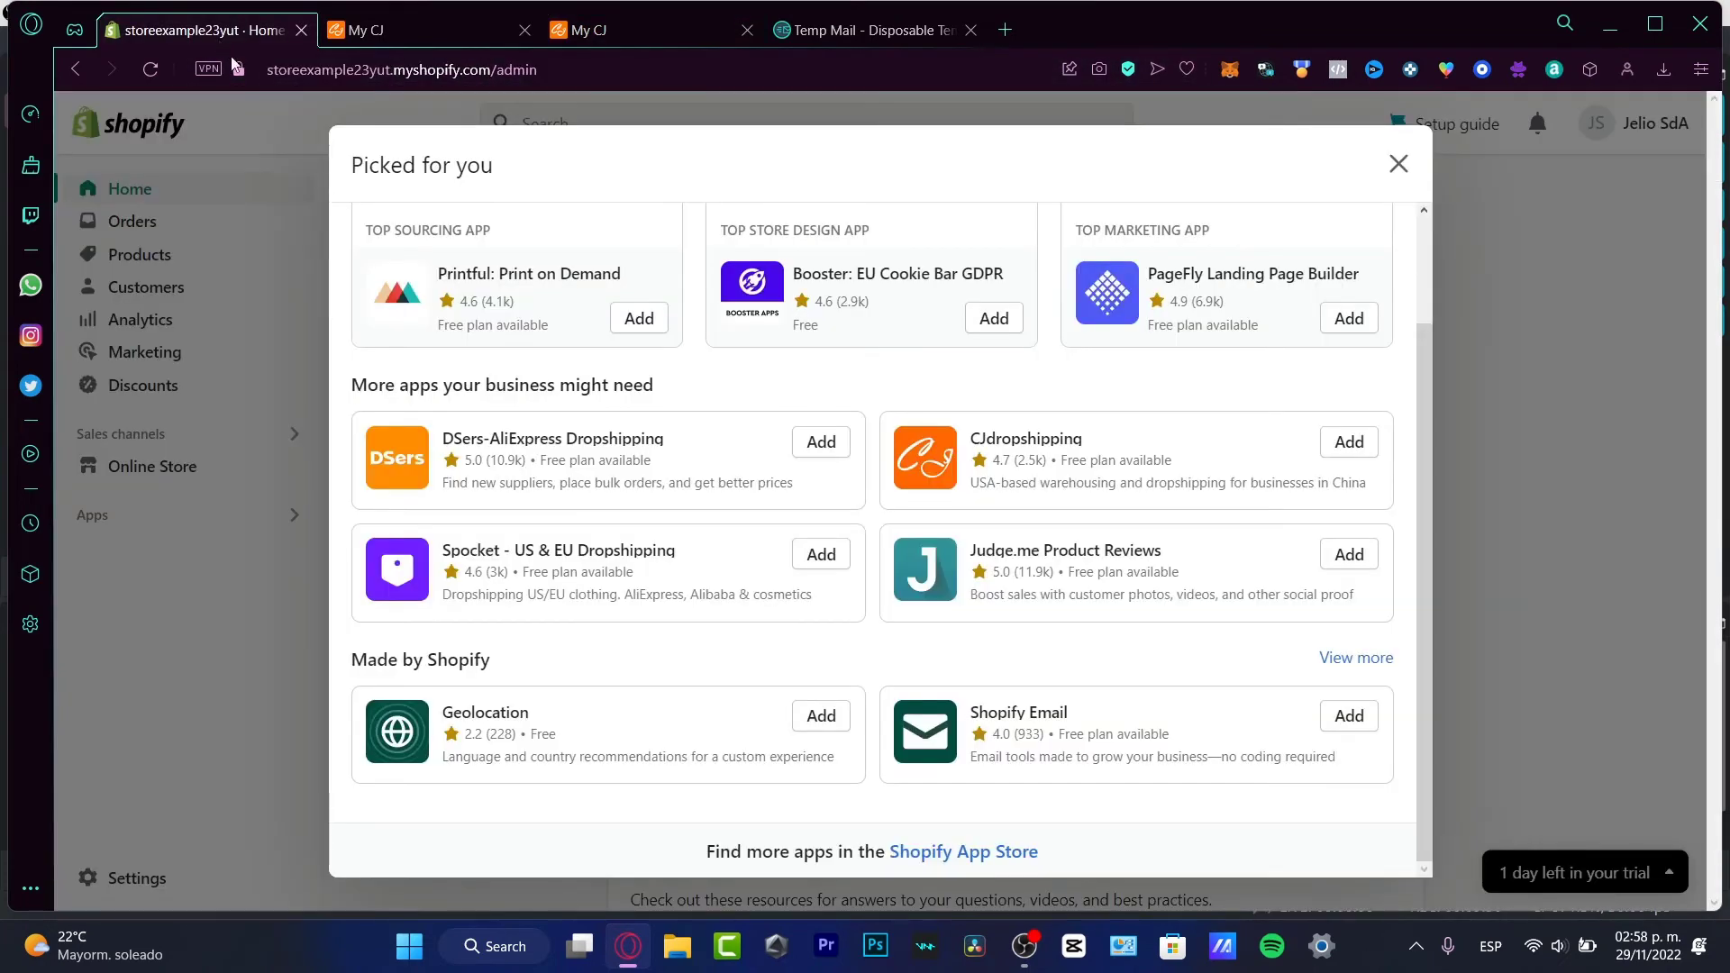
click(296, 231)
click(174, 255)
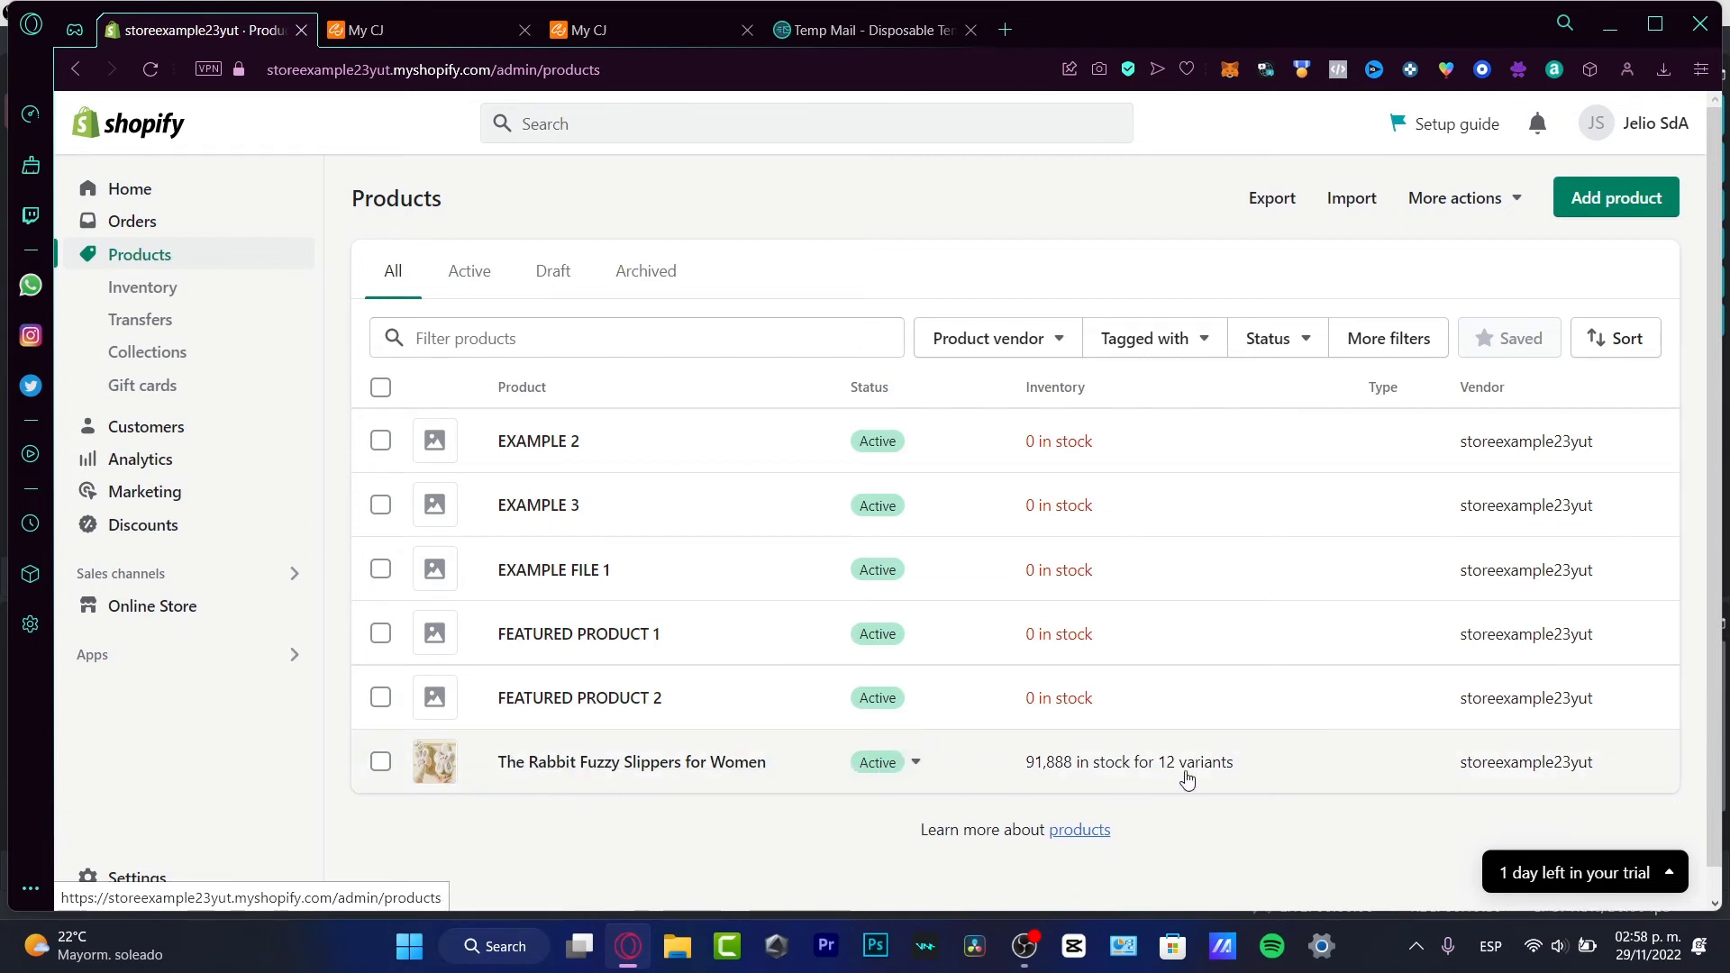
Open the Dawn theme for customization and look through the home page preview
click(193, 606)
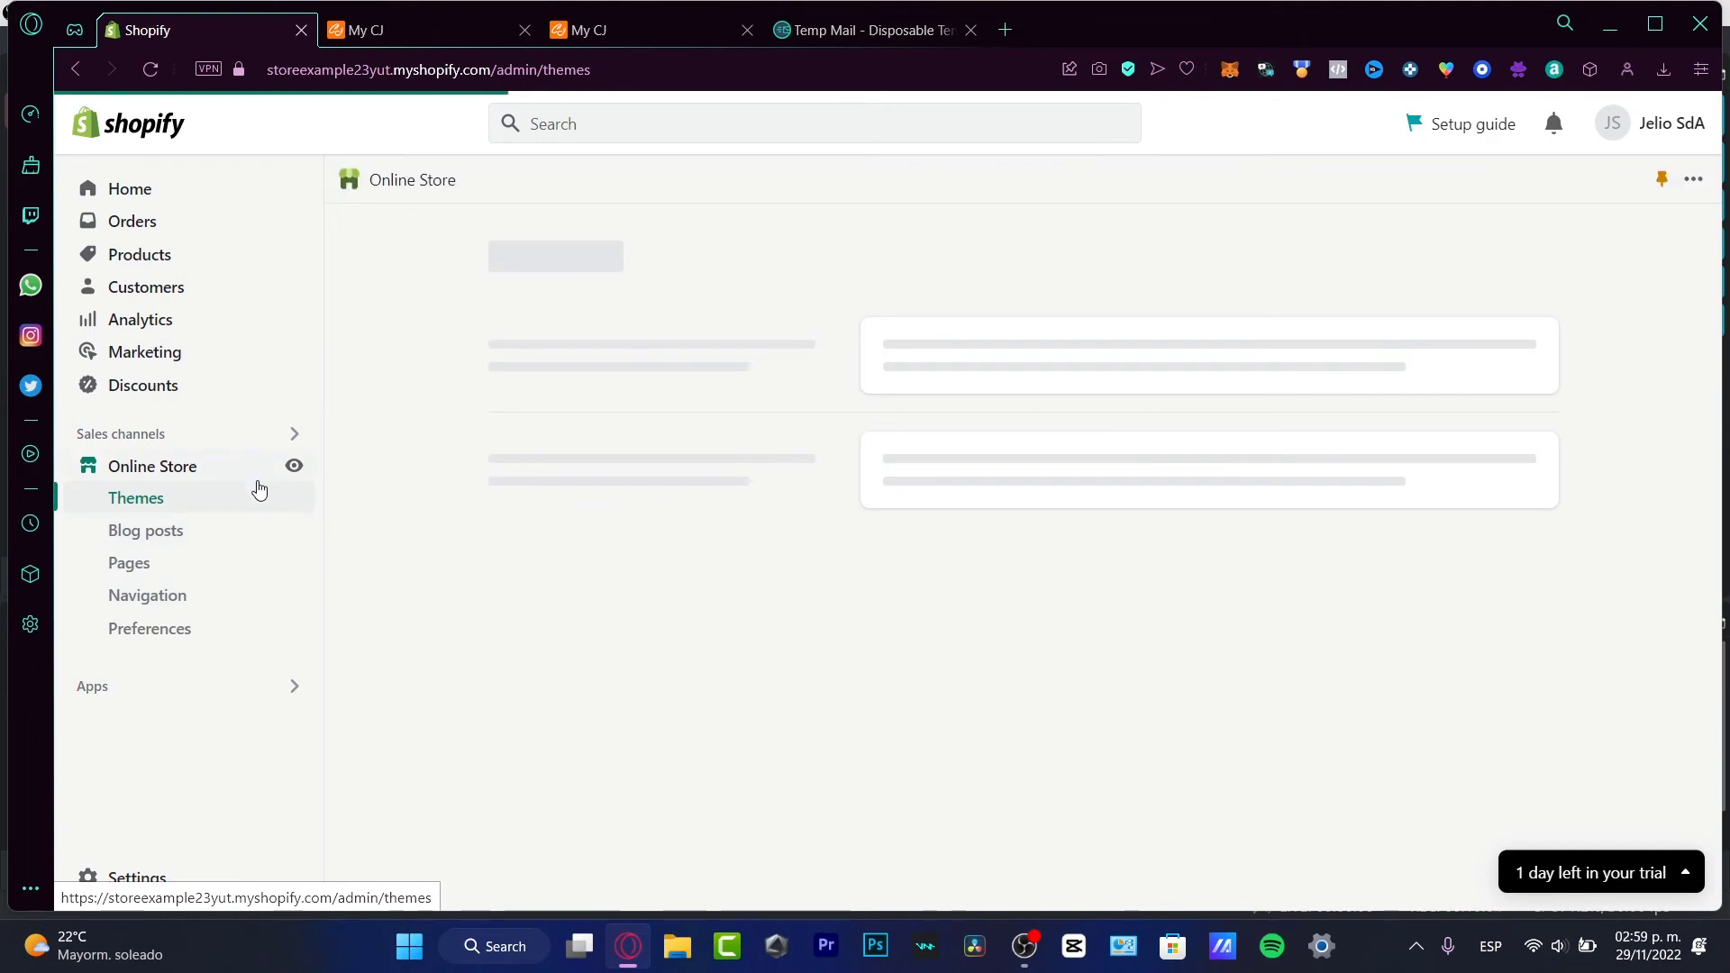
click(1466, 781)
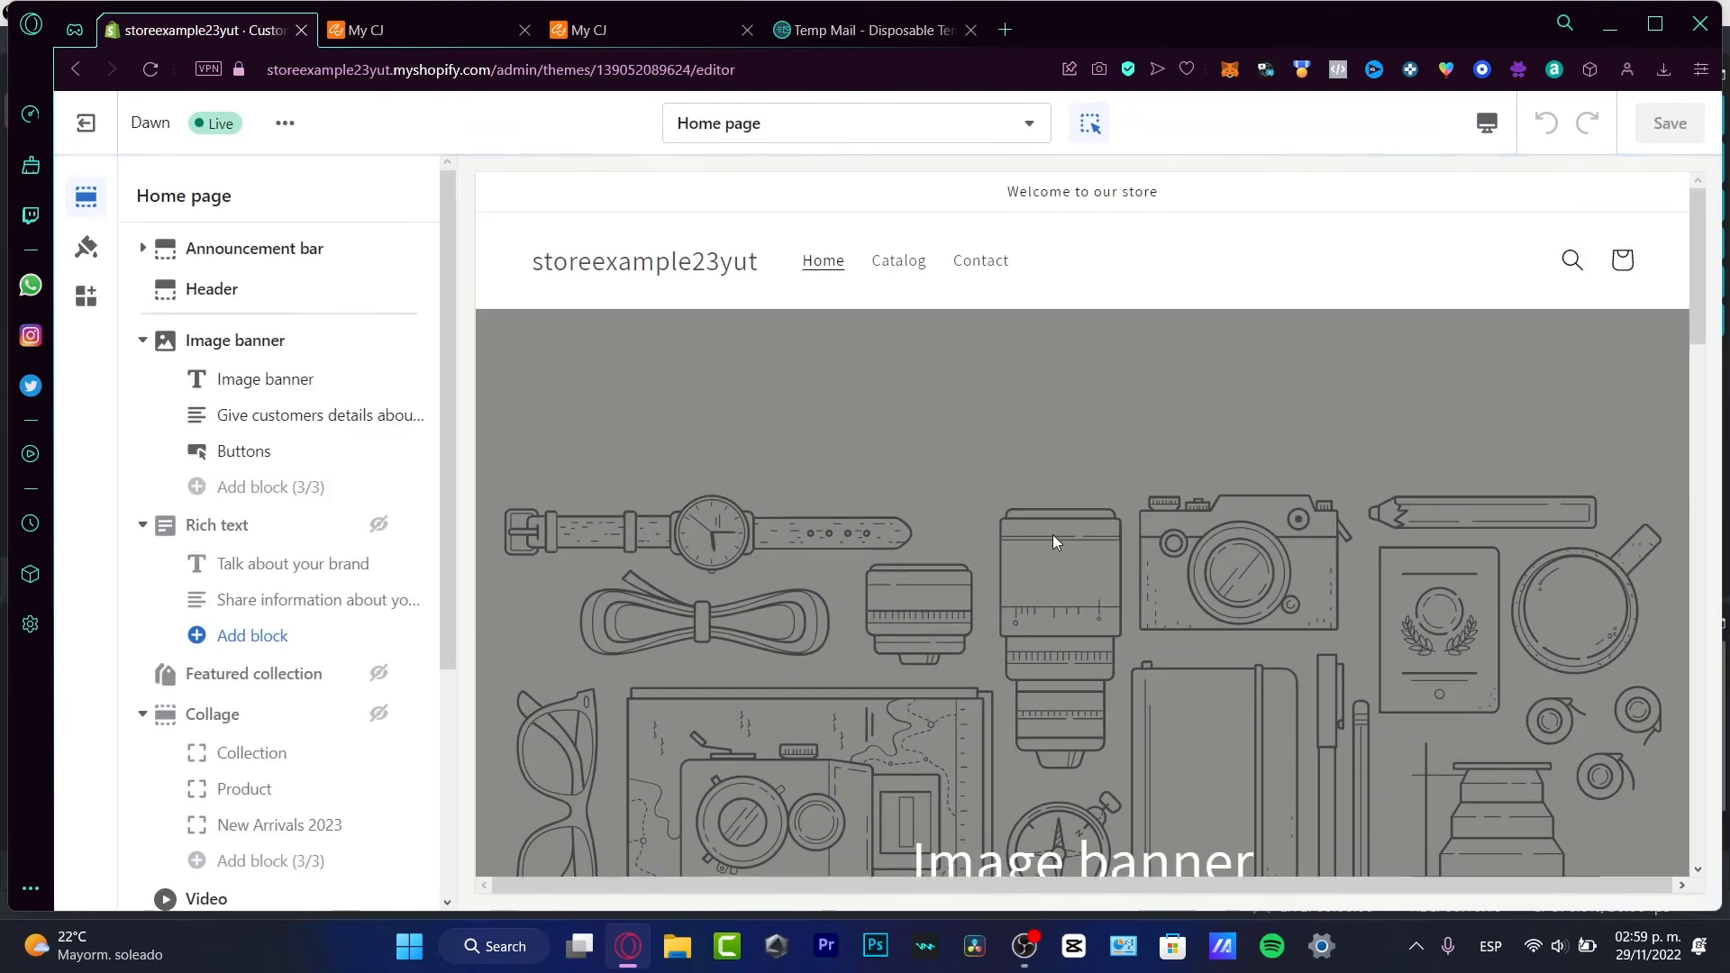
scroll(1052, 539, down, 10)
click(1063, 614)
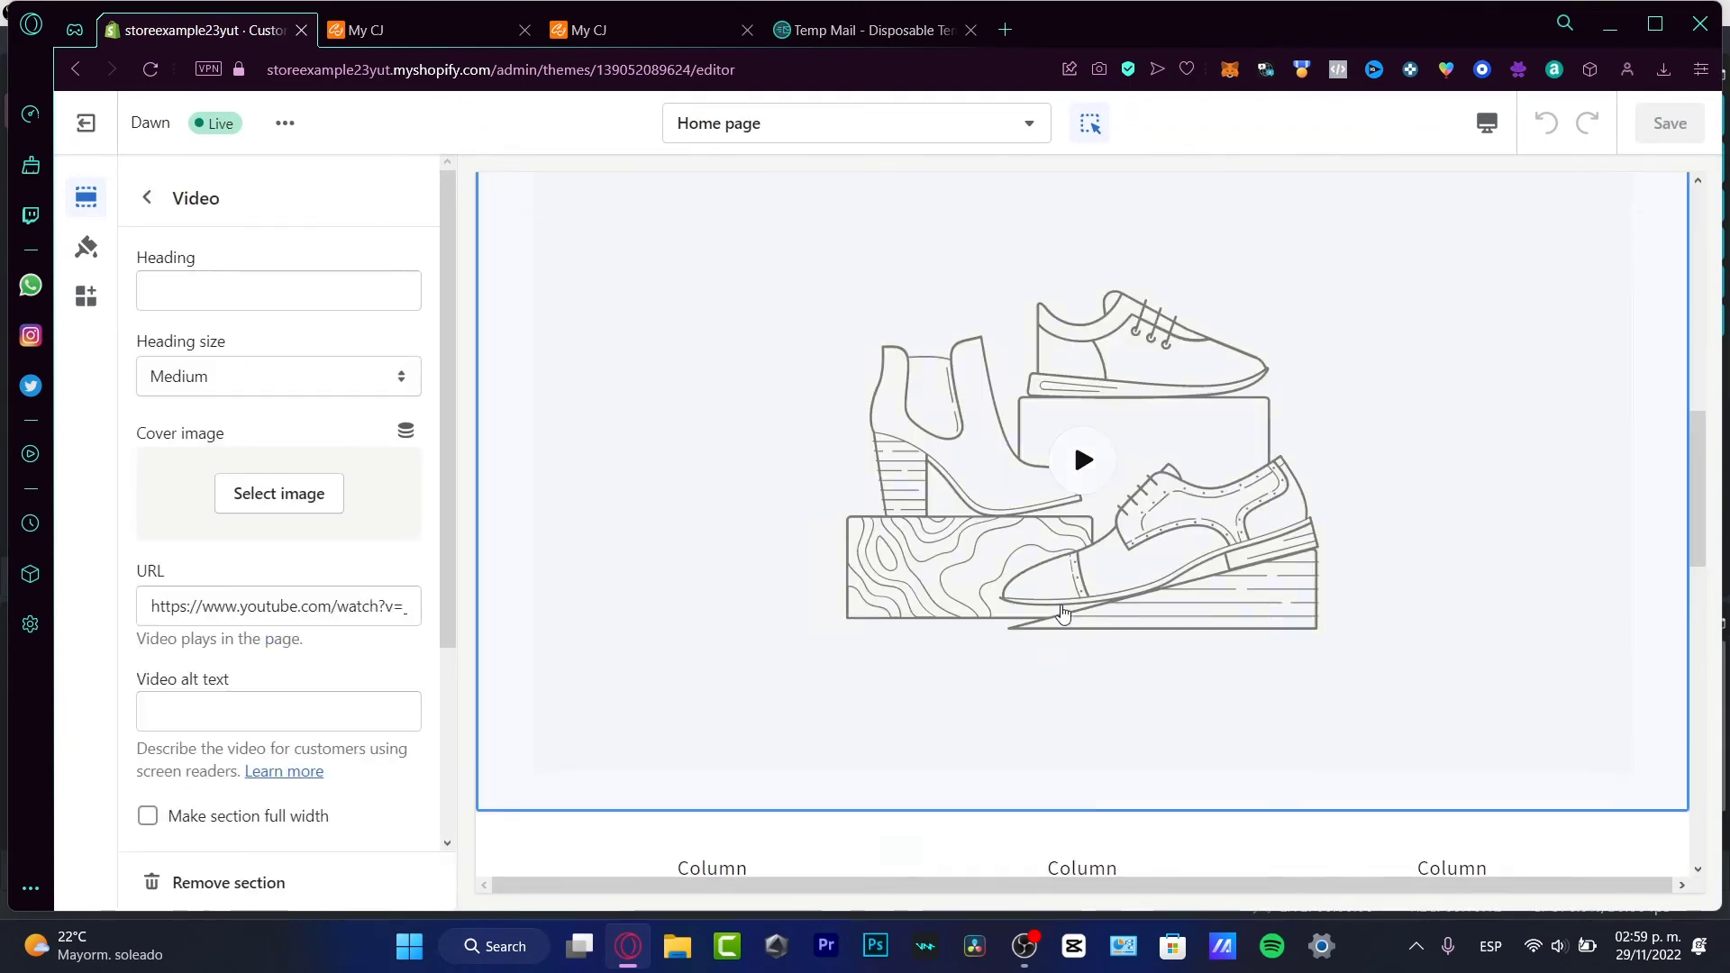
scroll(1063, 631, down, 2)
scroll(1064, 646, up, 11)
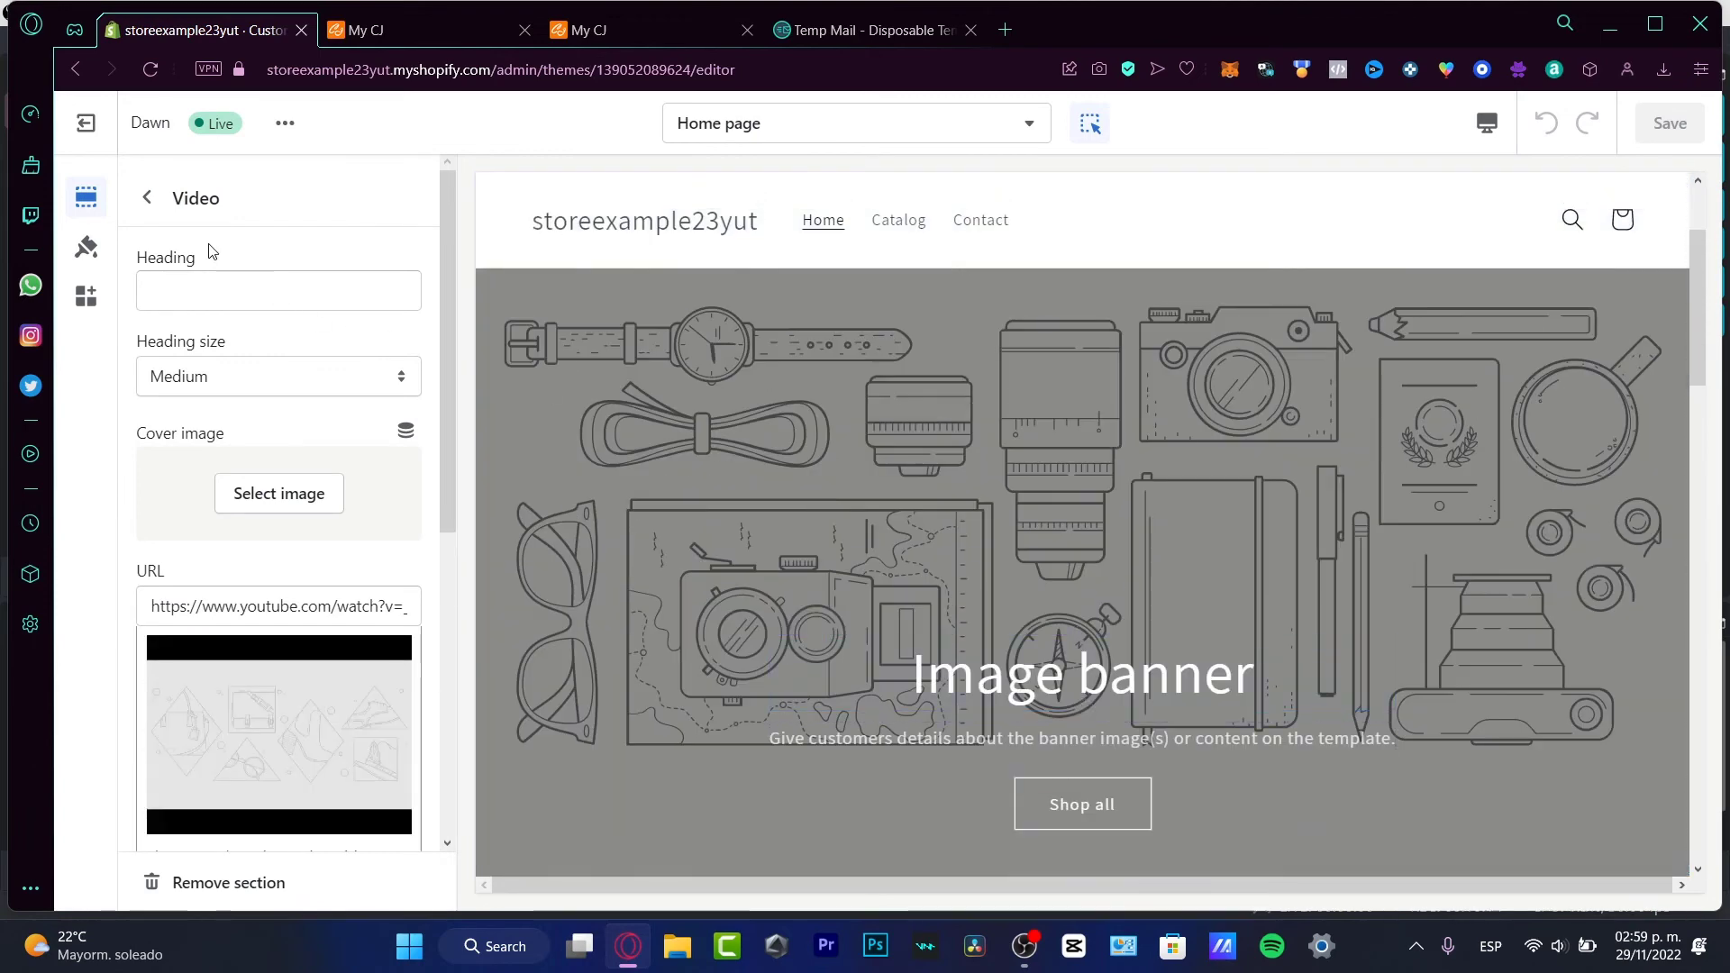
click(147, 197)
Add a Featured product section to the home page below the existing Featured collection
scroll(287, 487, down, 4)
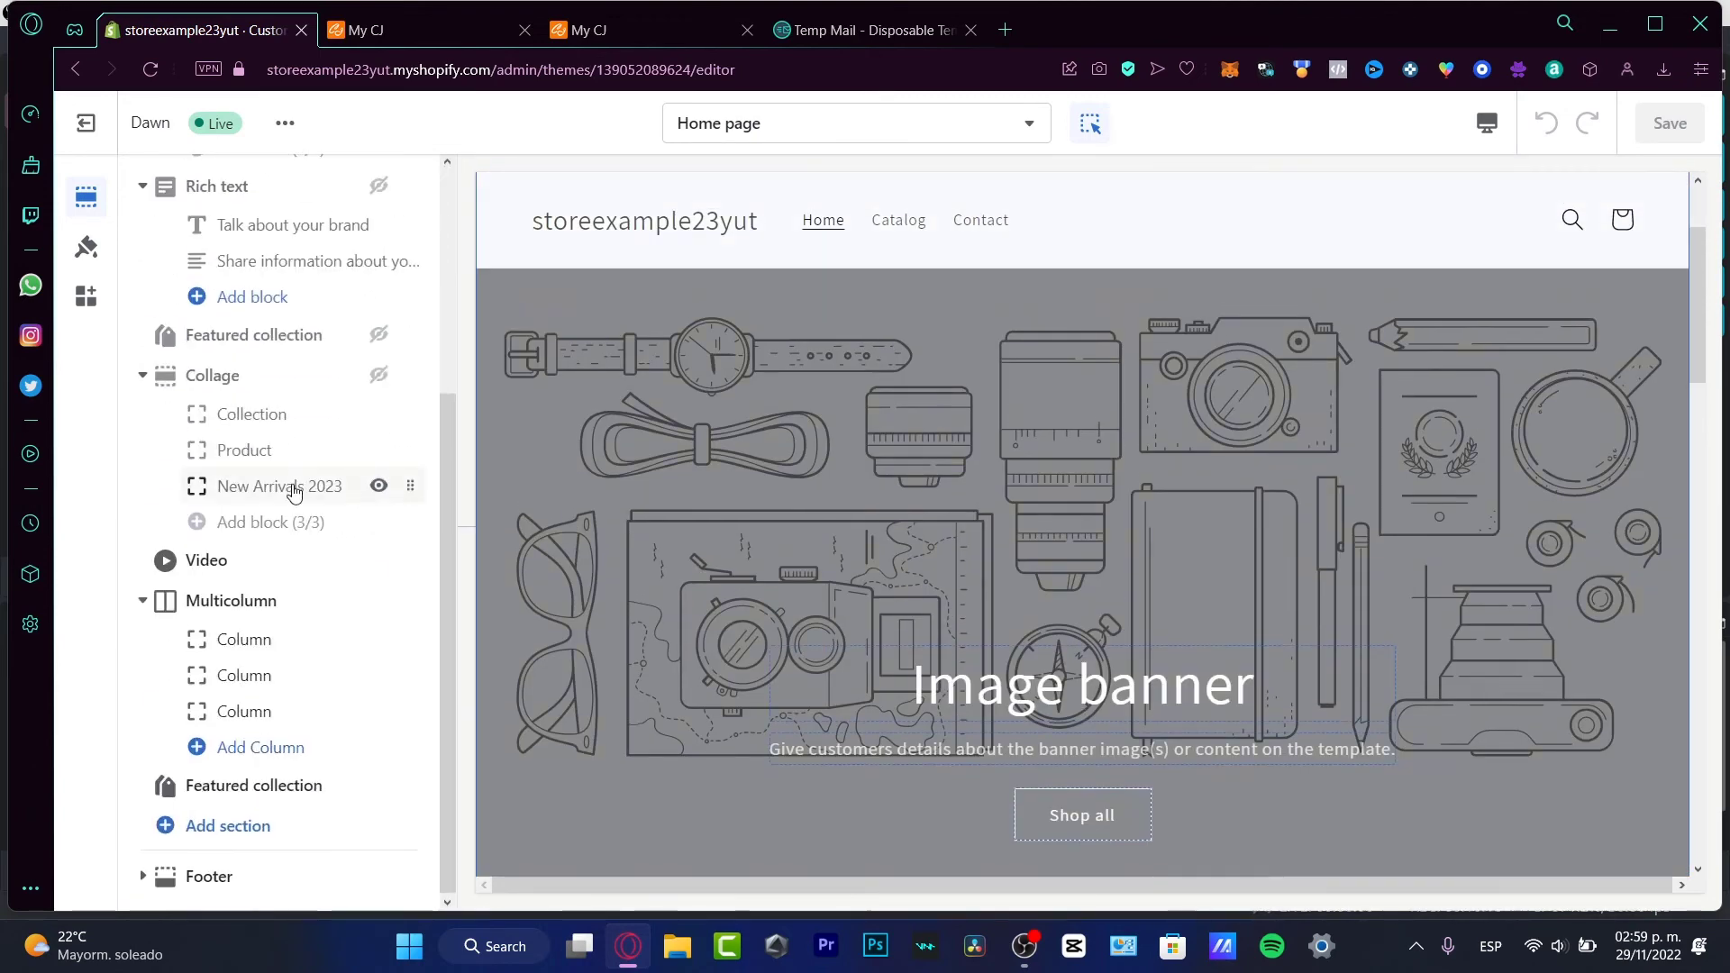
click(264, 820)
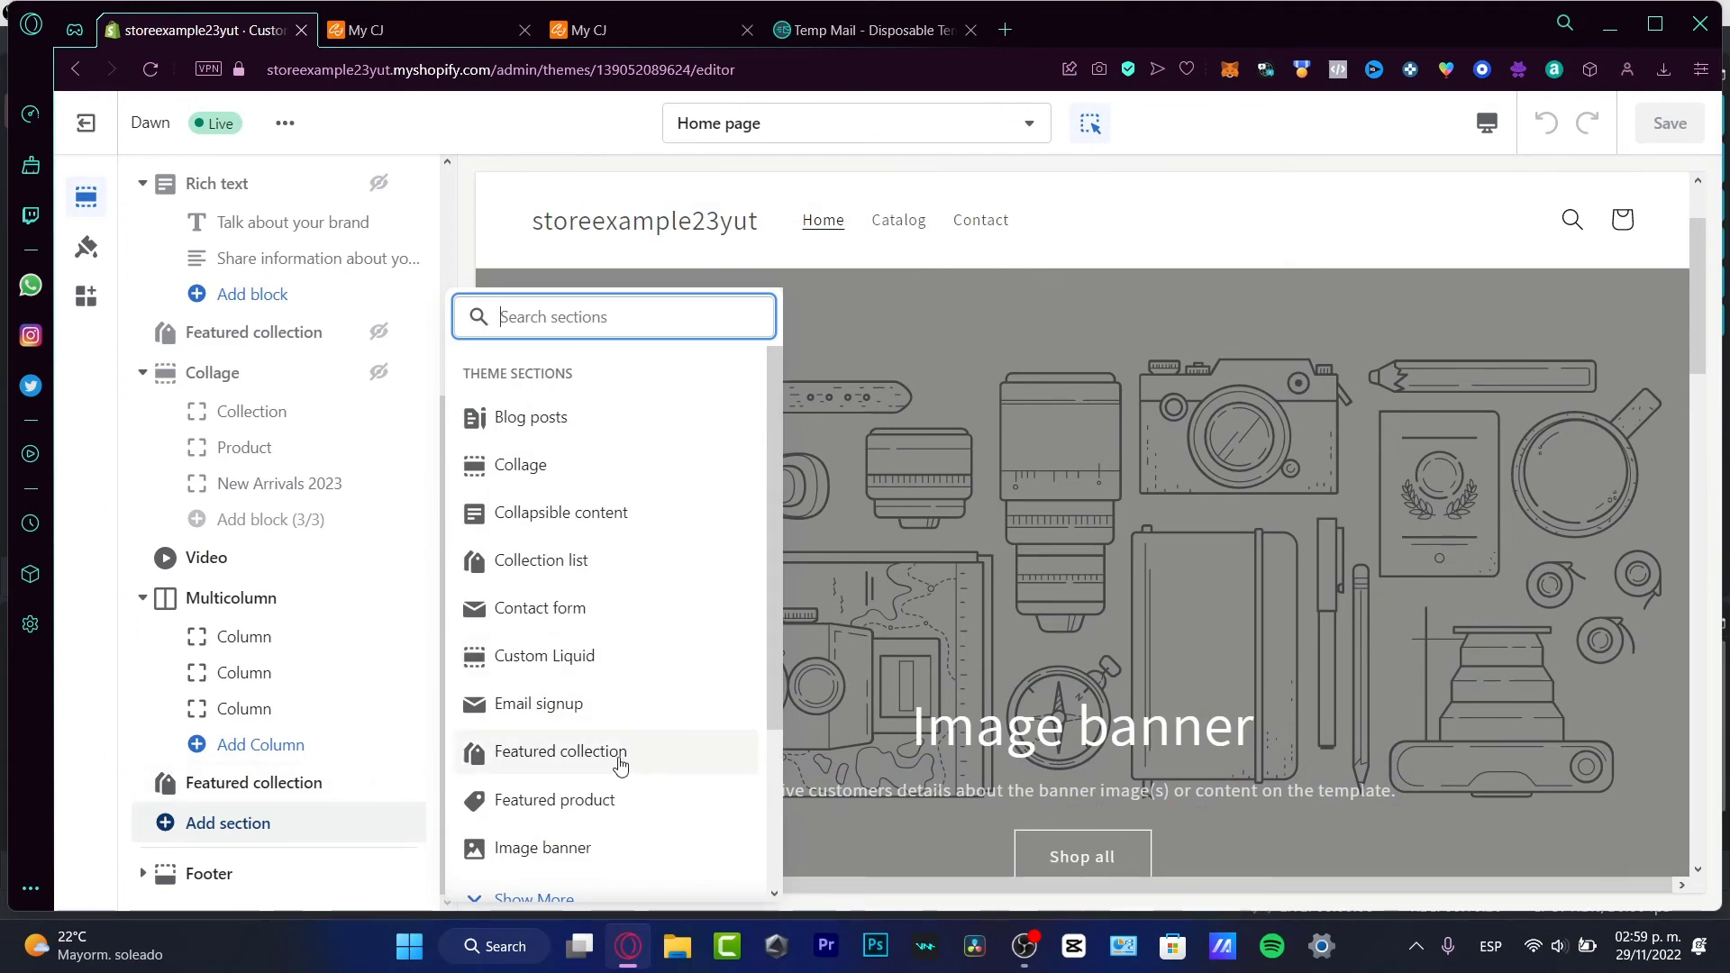
click(618, 801)
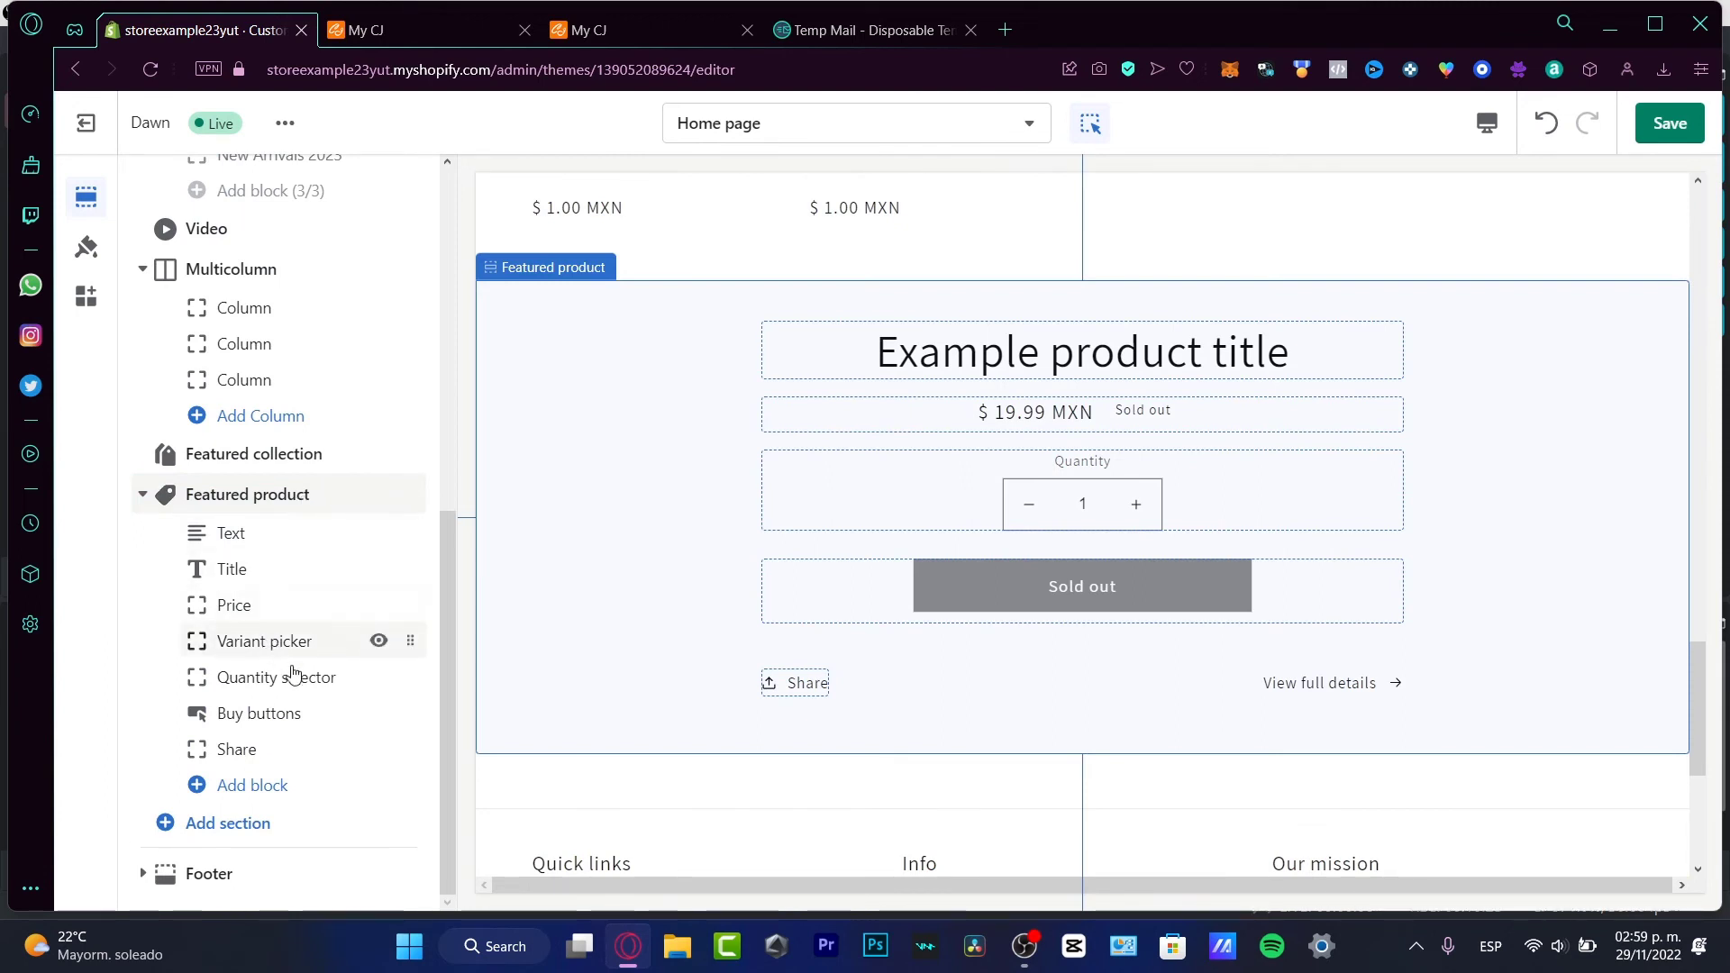
click(256, 535)
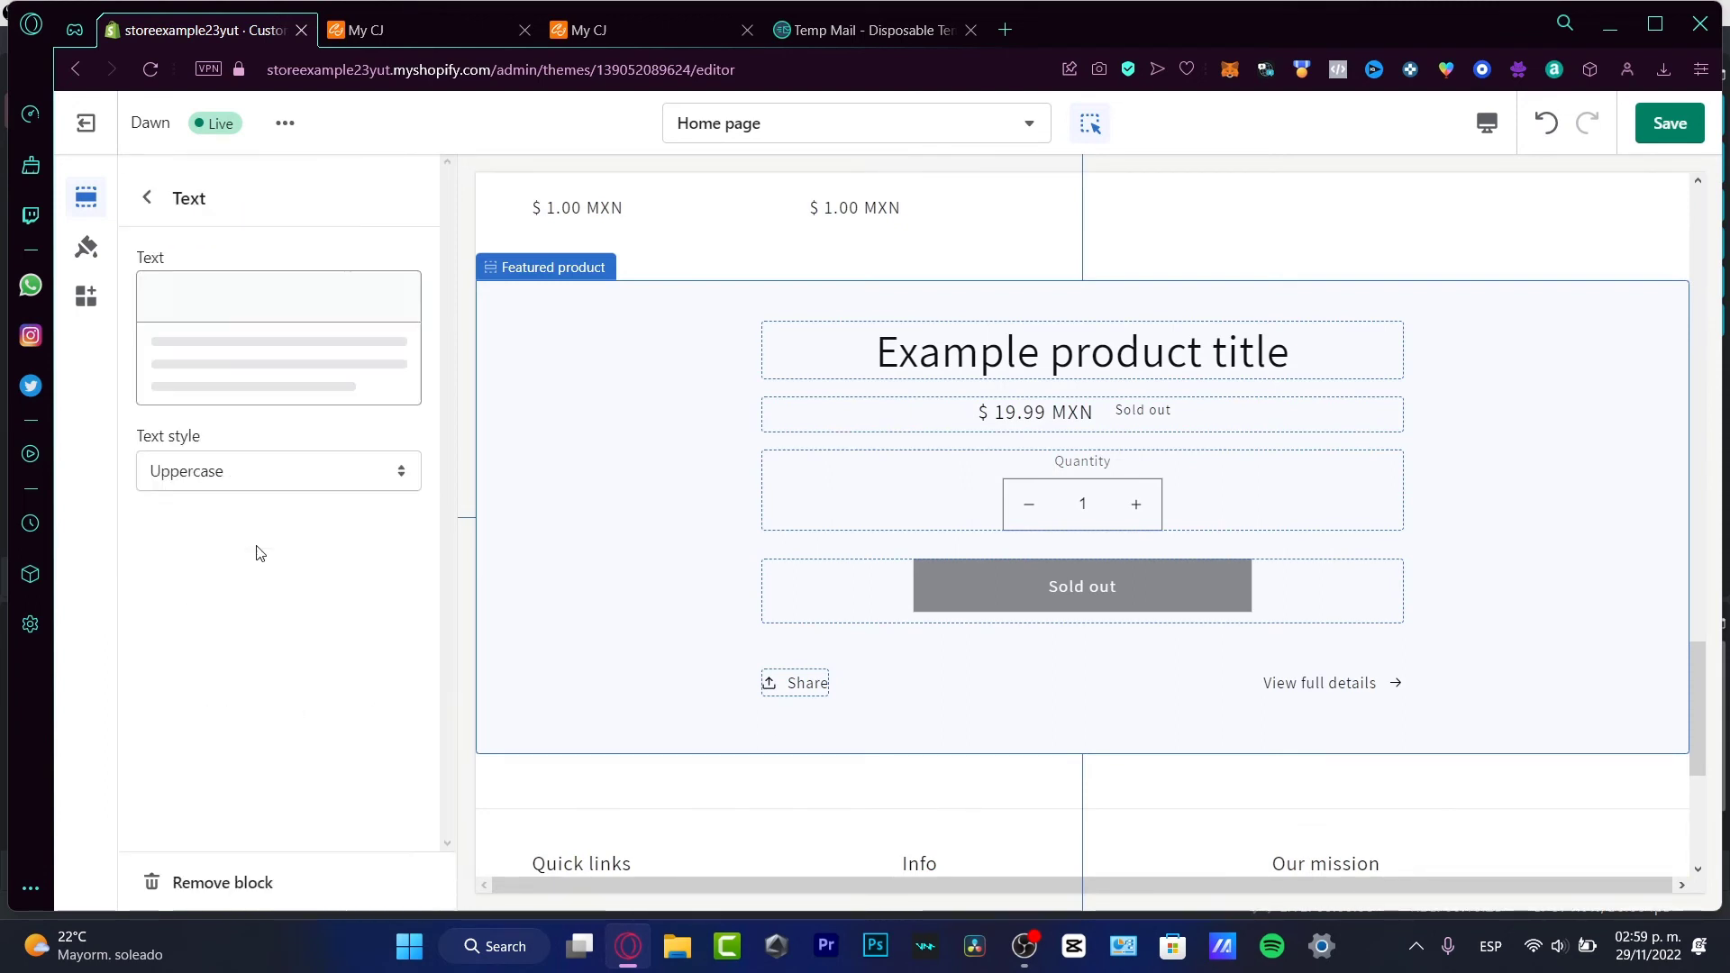
click(147, 197)
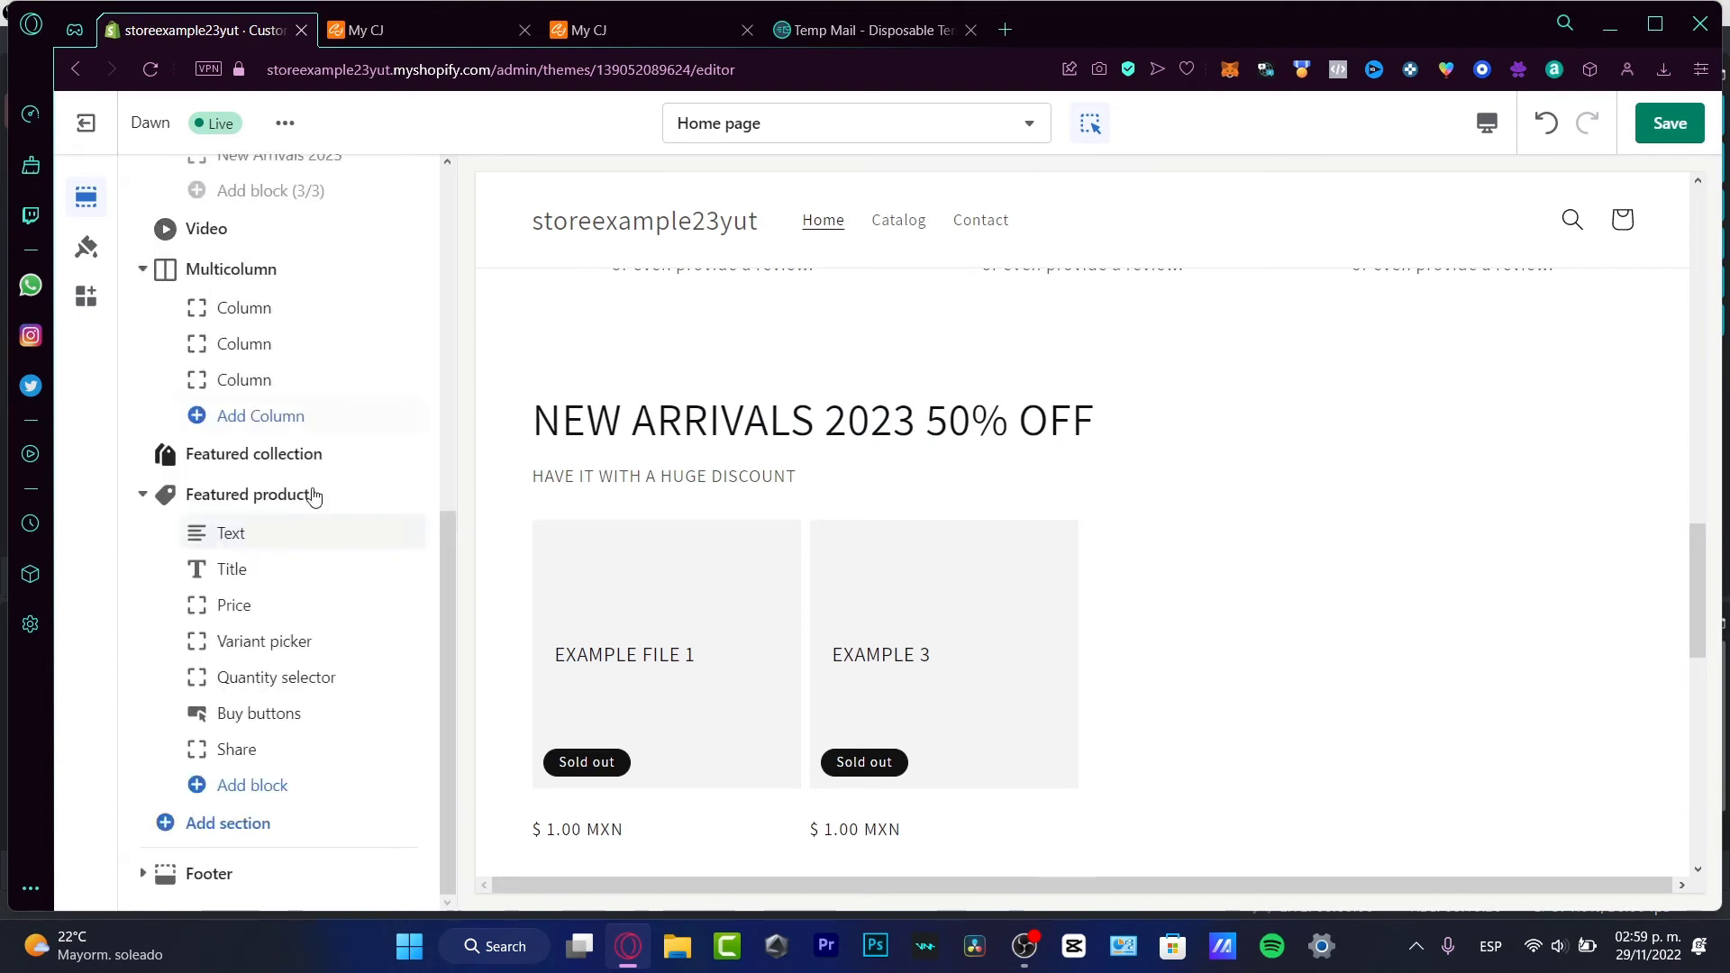
click(269, 578)
click(147, 197)
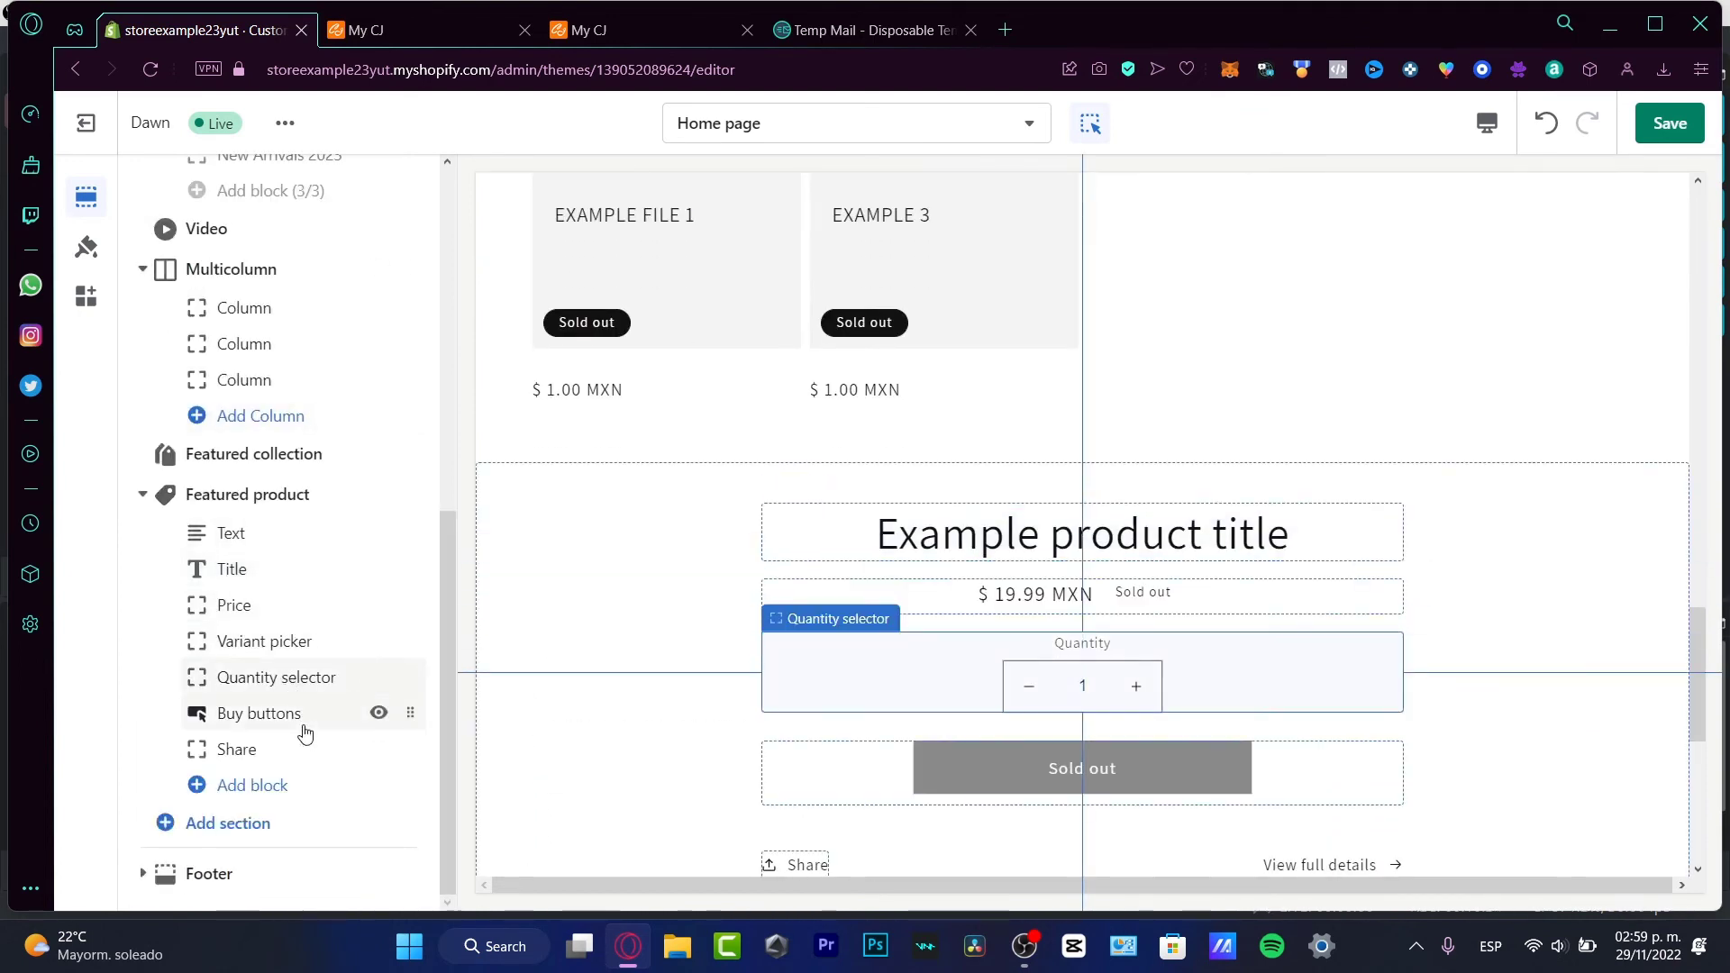
Set the Featured product section to show "The Rabbit Fuzzy Slippers for Women"
click(262, 495)
click(327, 301)
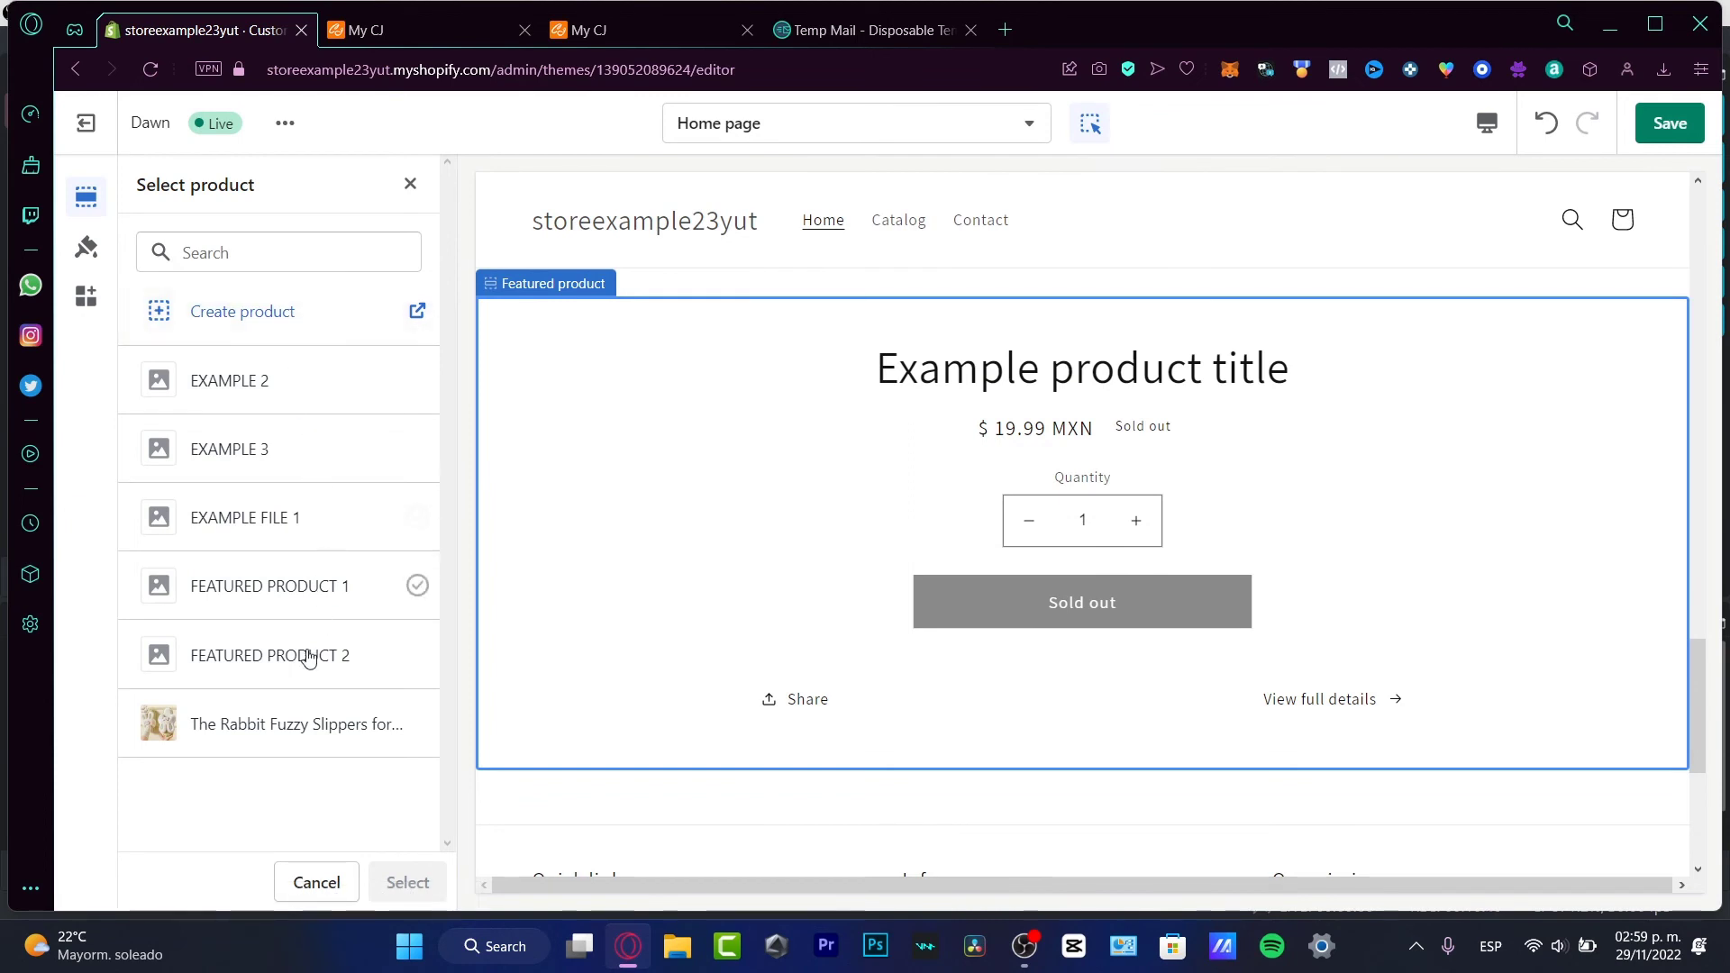
click(310, 735)
click(407, 878)
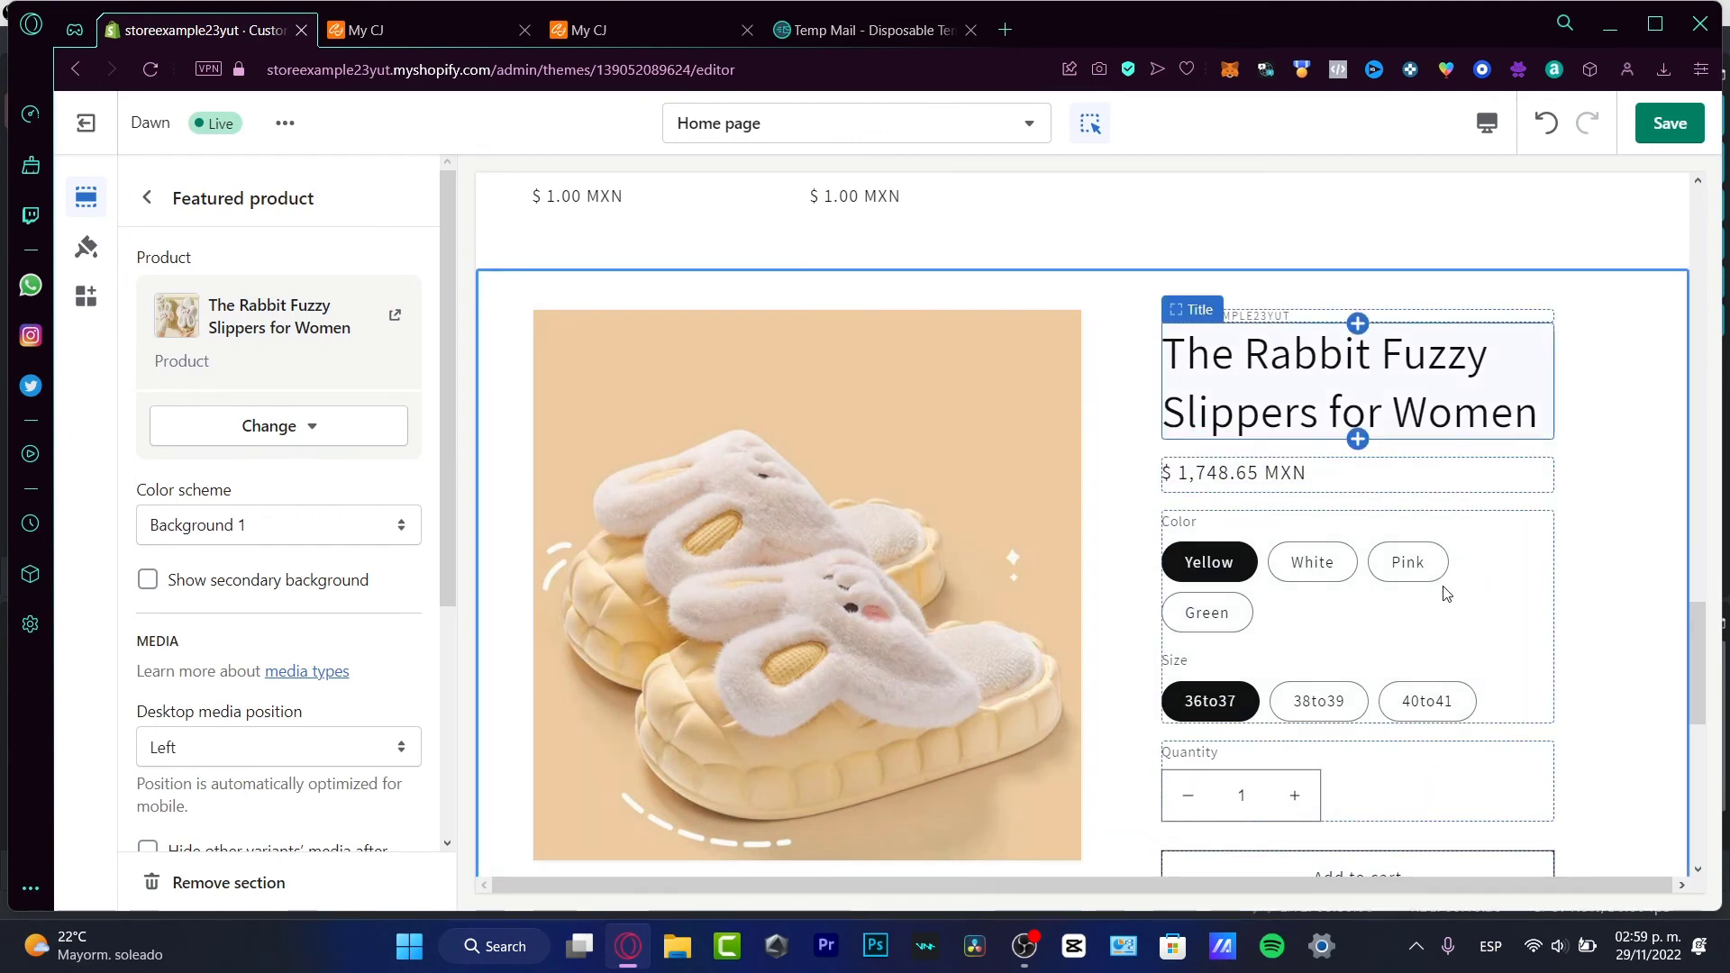
Save the home page changes after checking the featured slippers section, and leave the theme editor
scroll(1463, 694, down, 7)
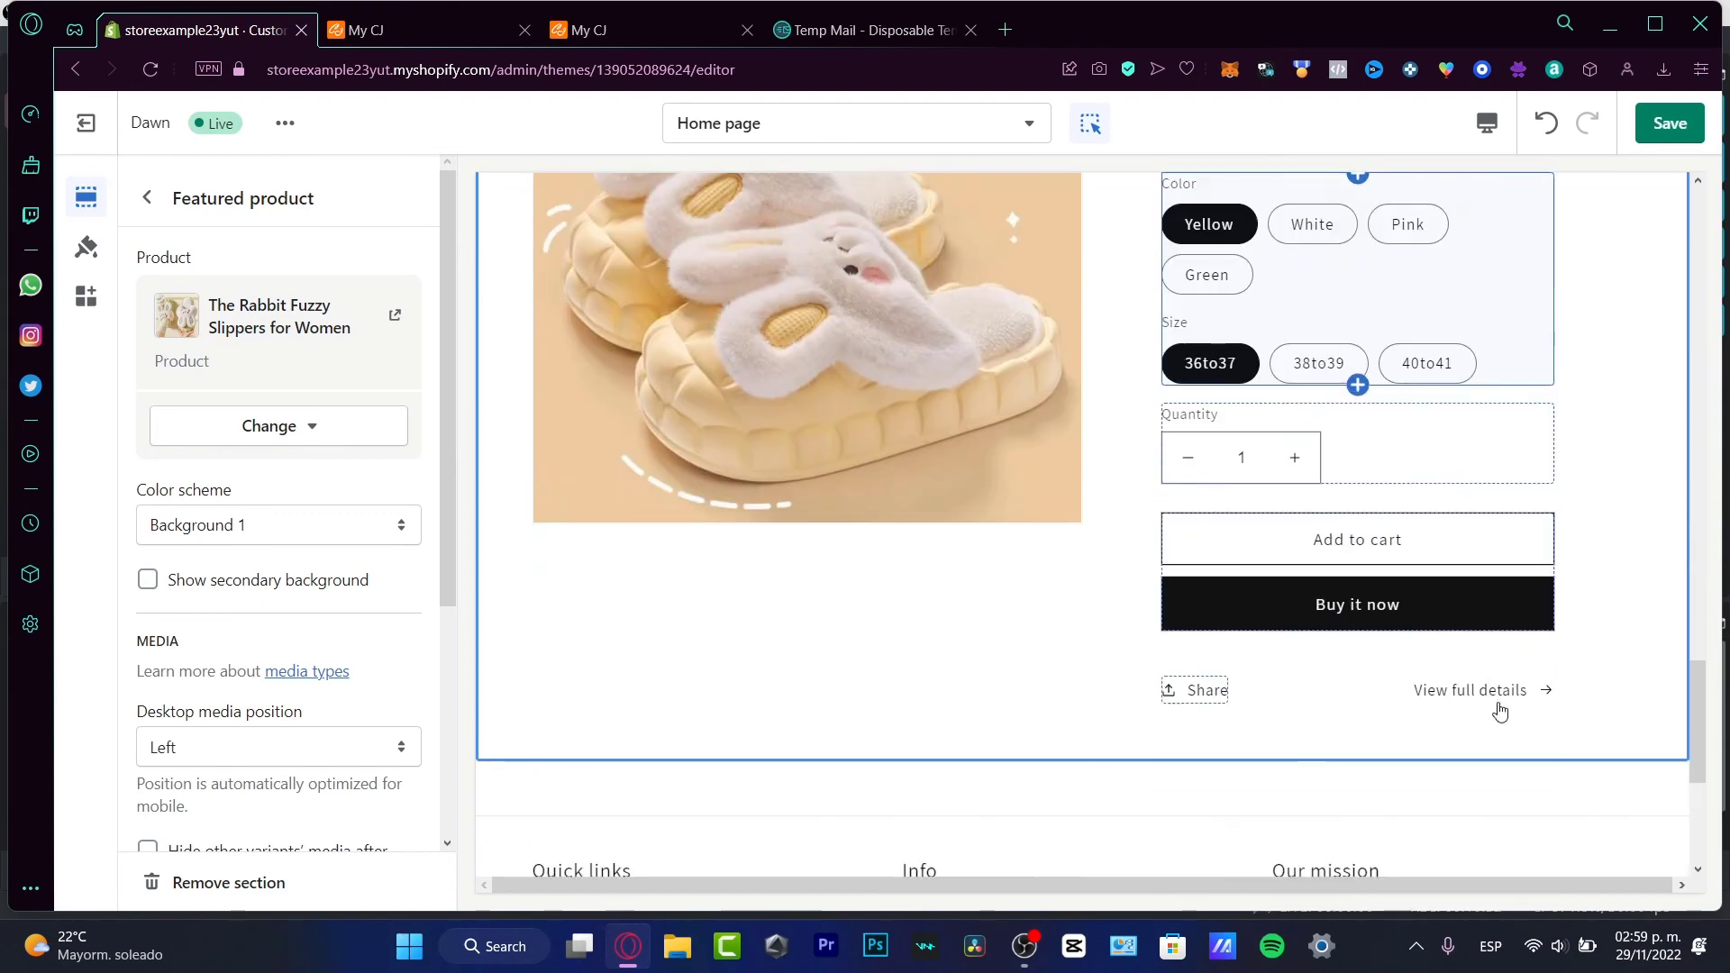
scroll(1442, 721, up, 3)
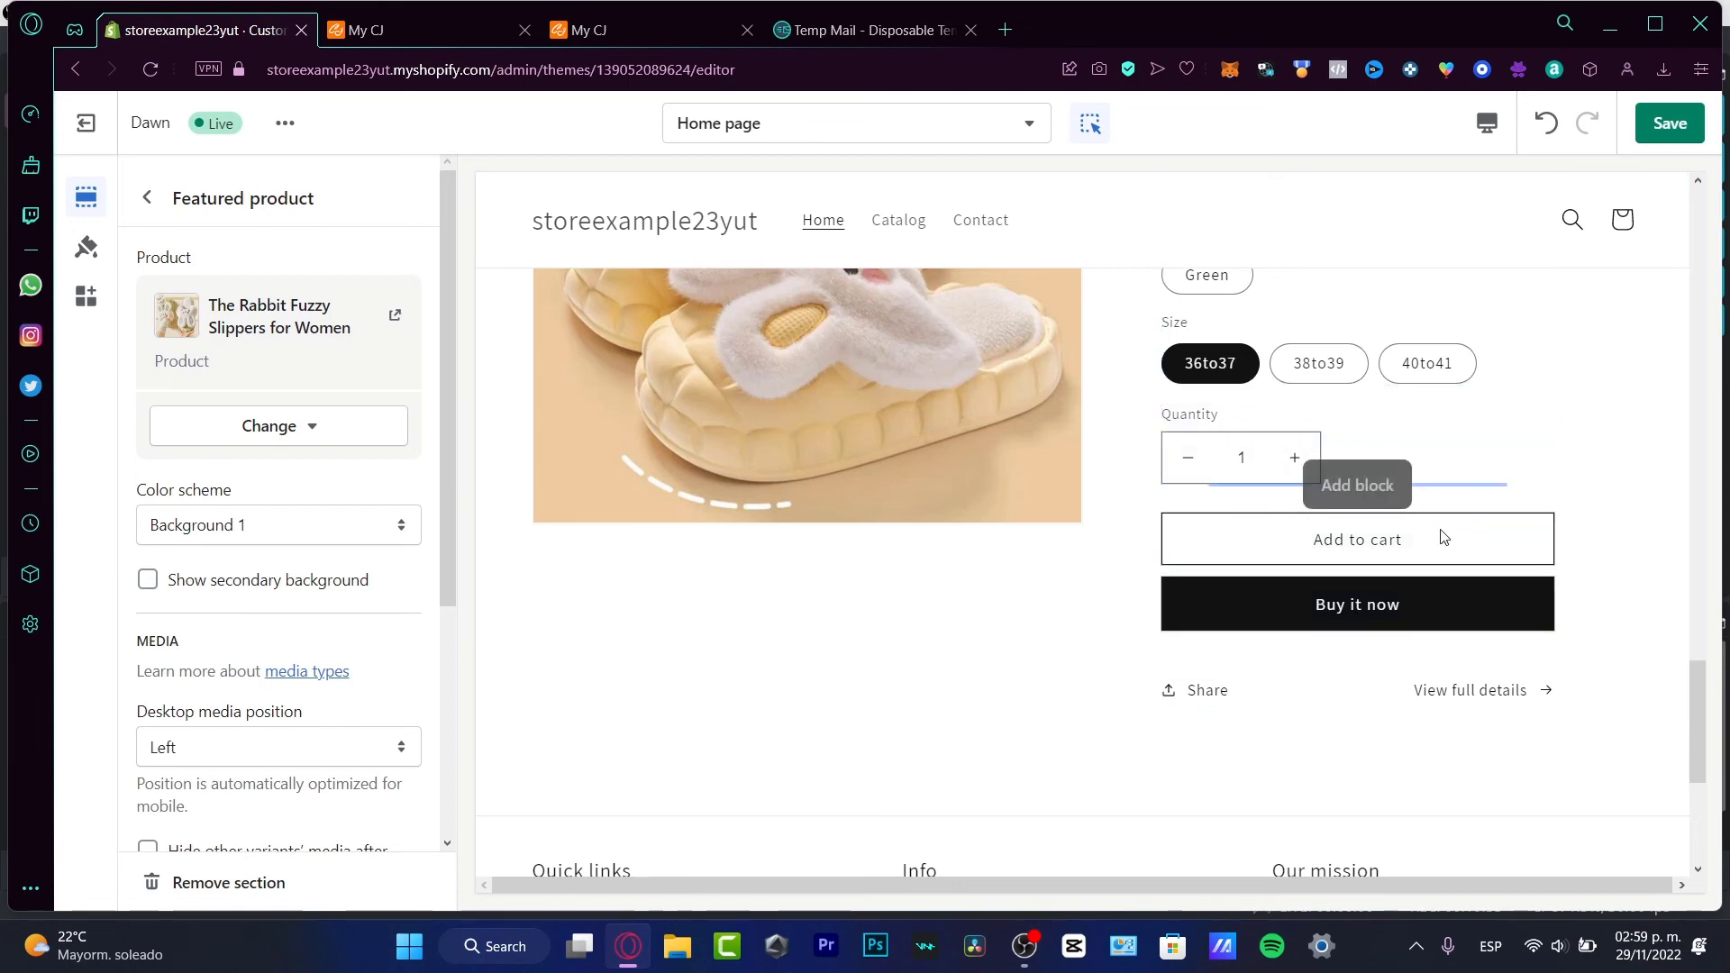
scroll(1229, 494, up, 4)
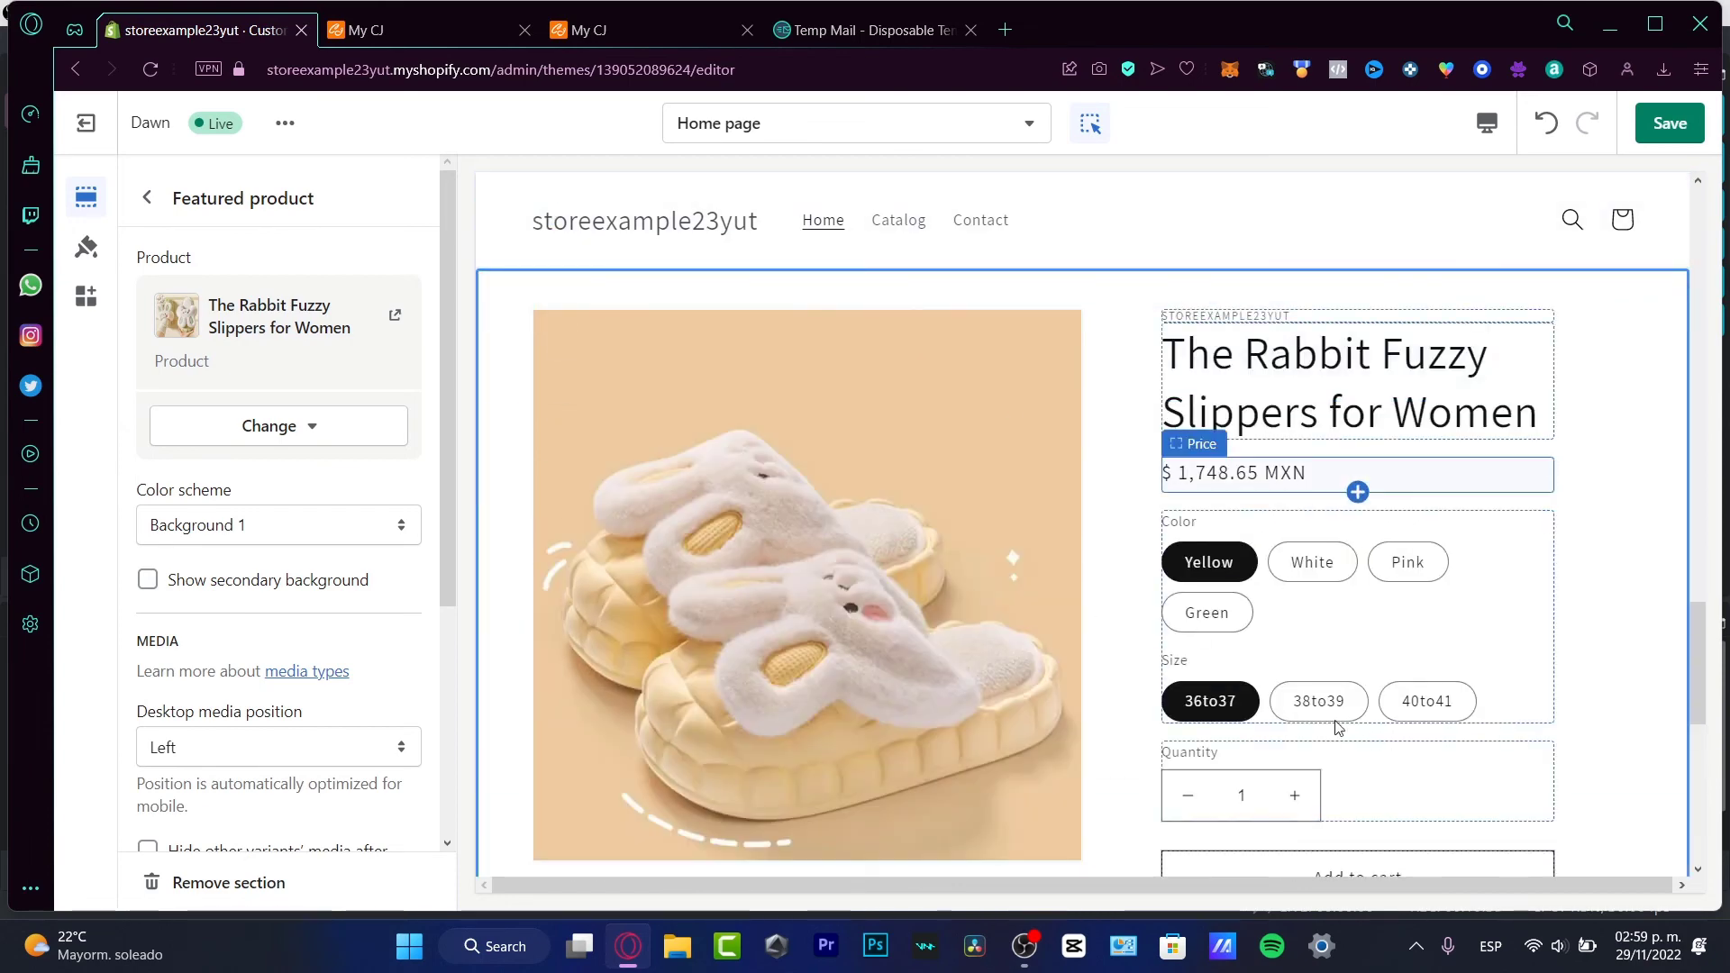
click(1673, 126)
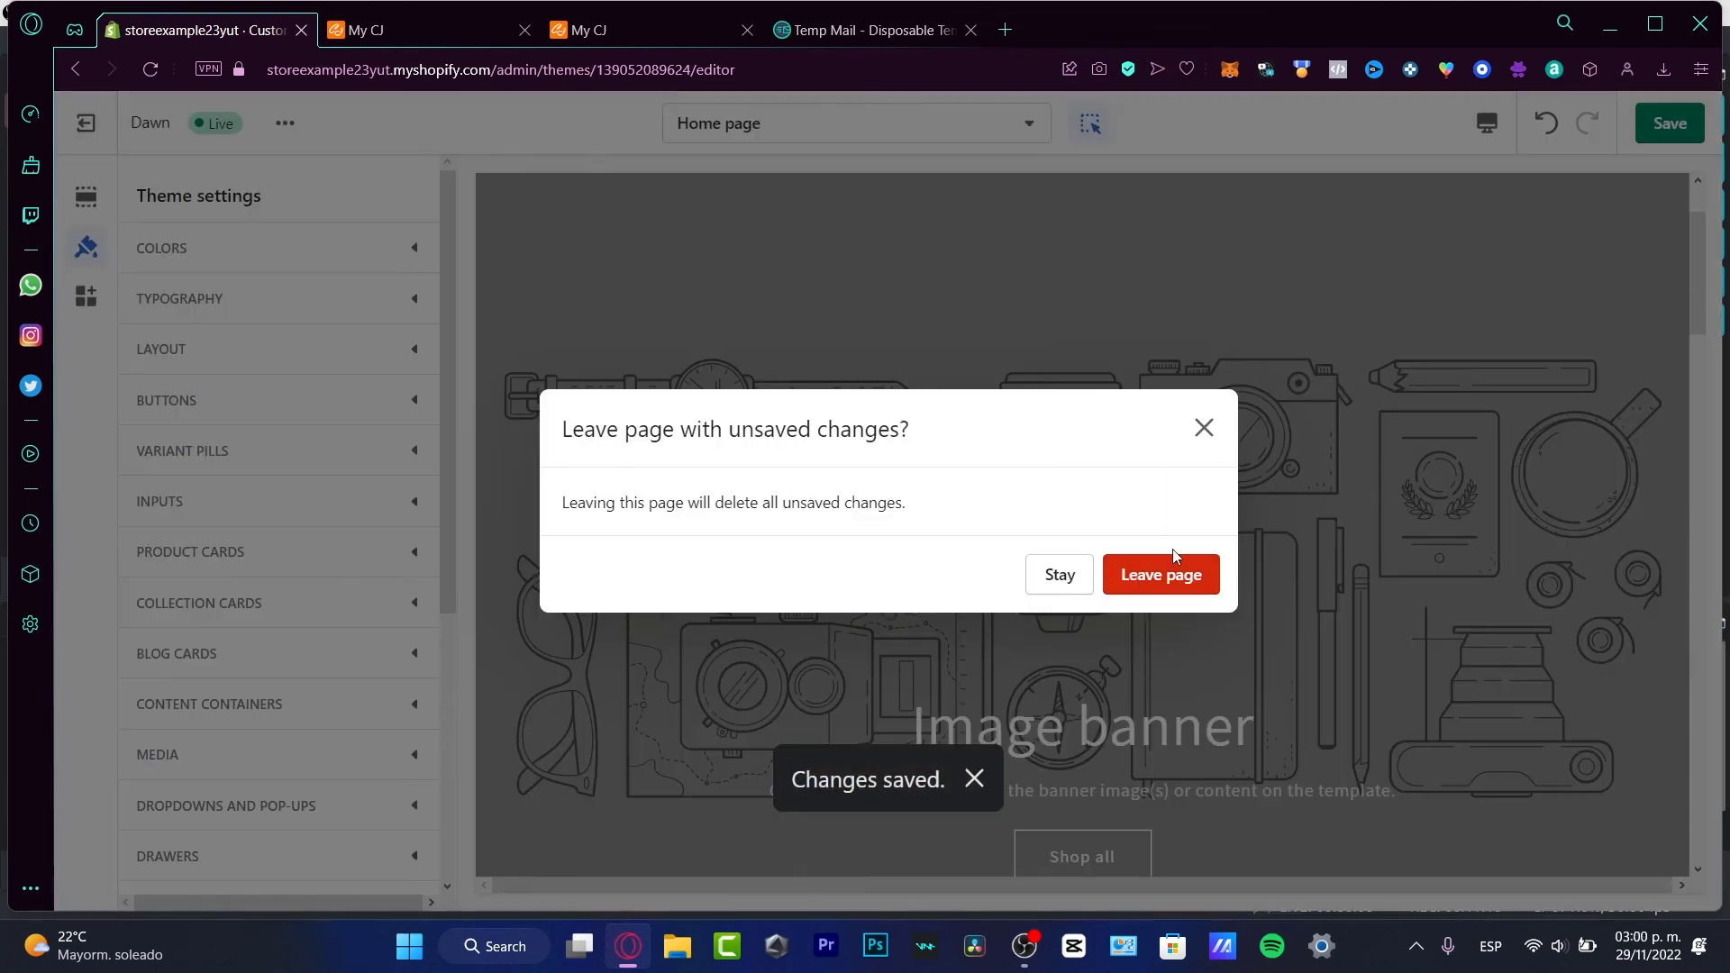
click(1158, 575)
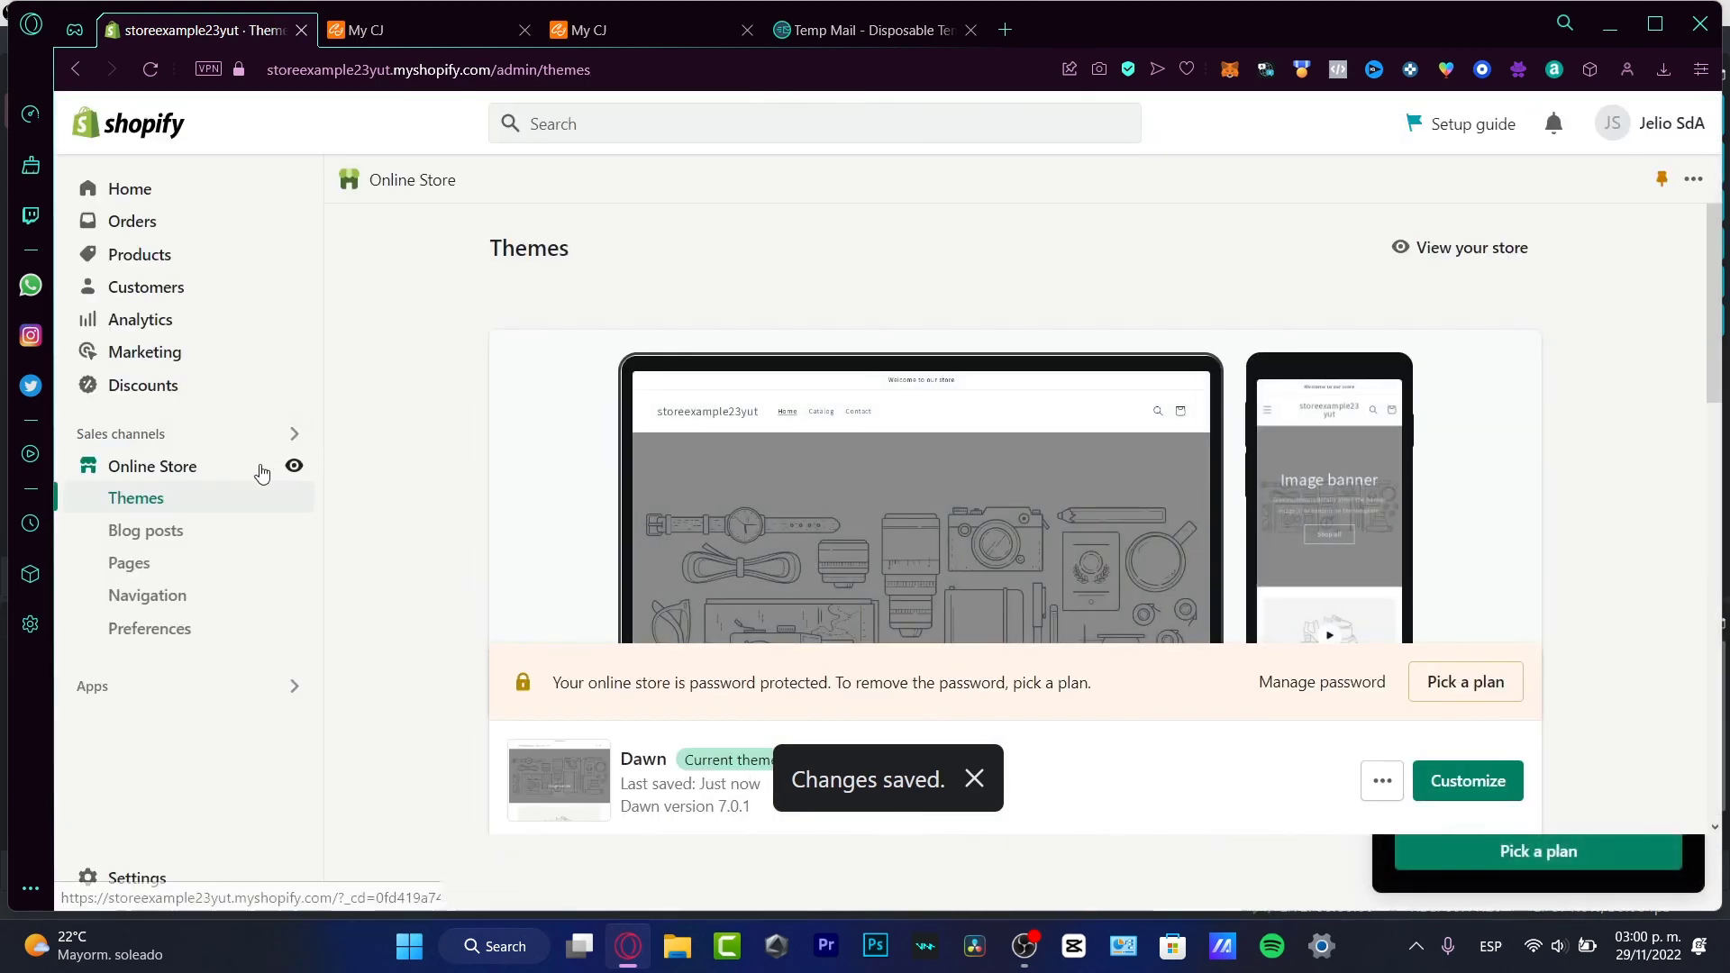
View the store details in the Shopify settings, close the settings and collapse the trial notice
click(137, 874)
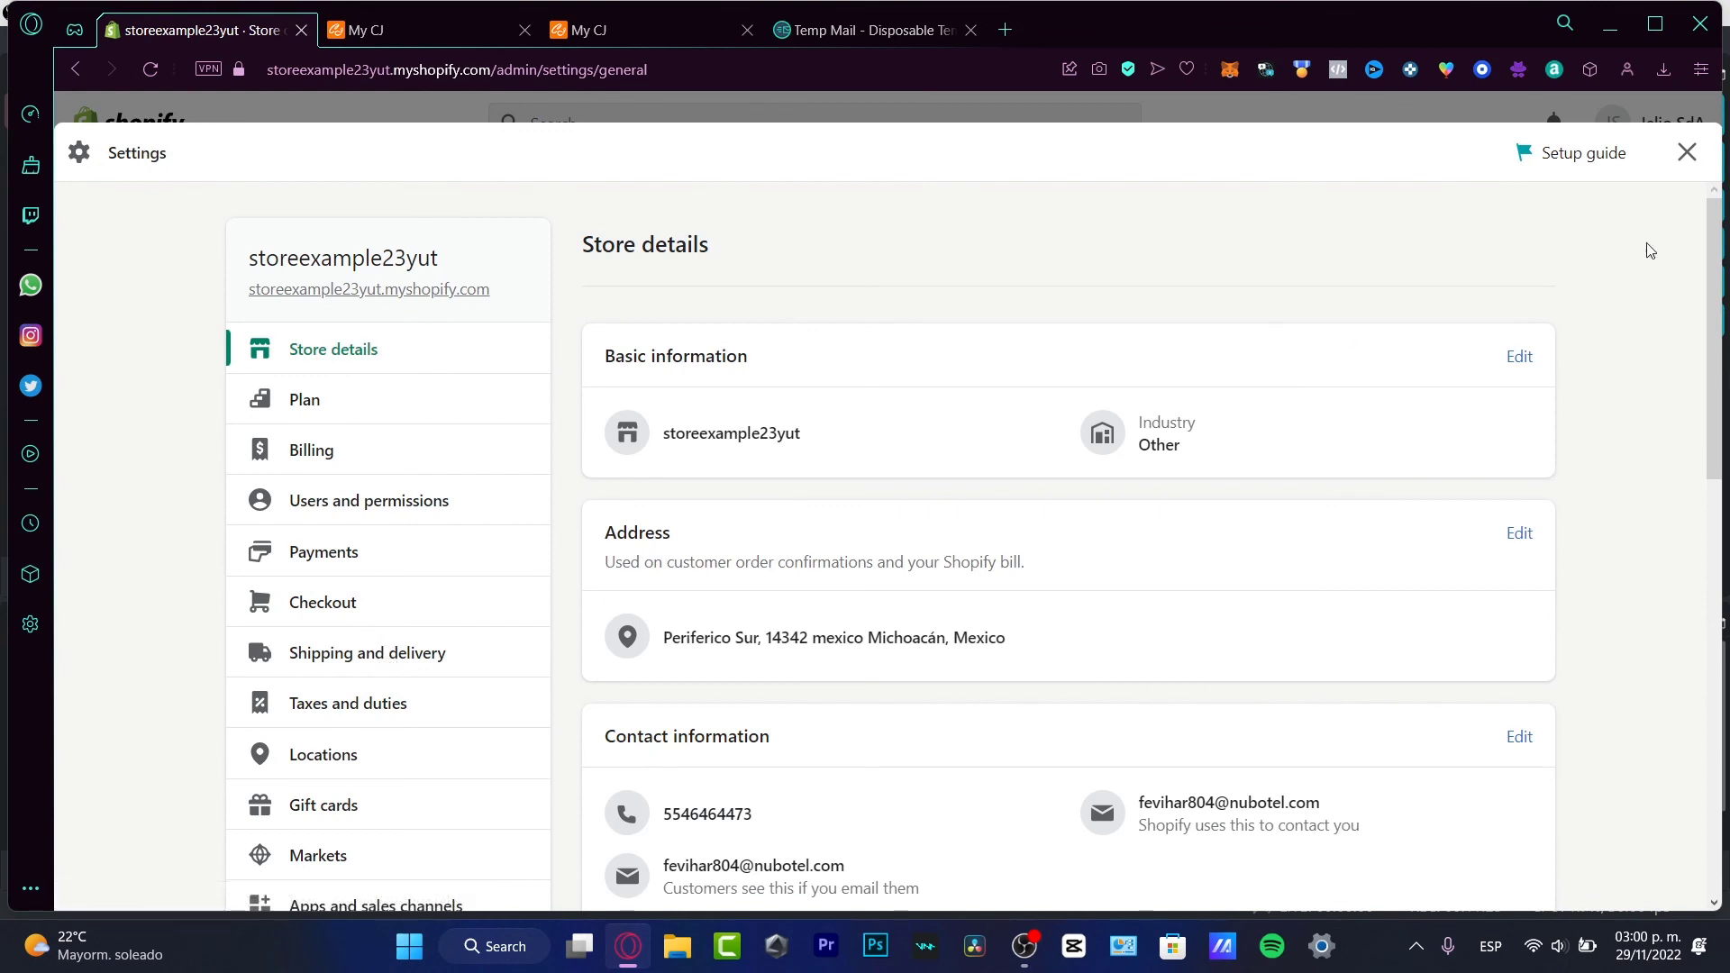
click(1688, 155)
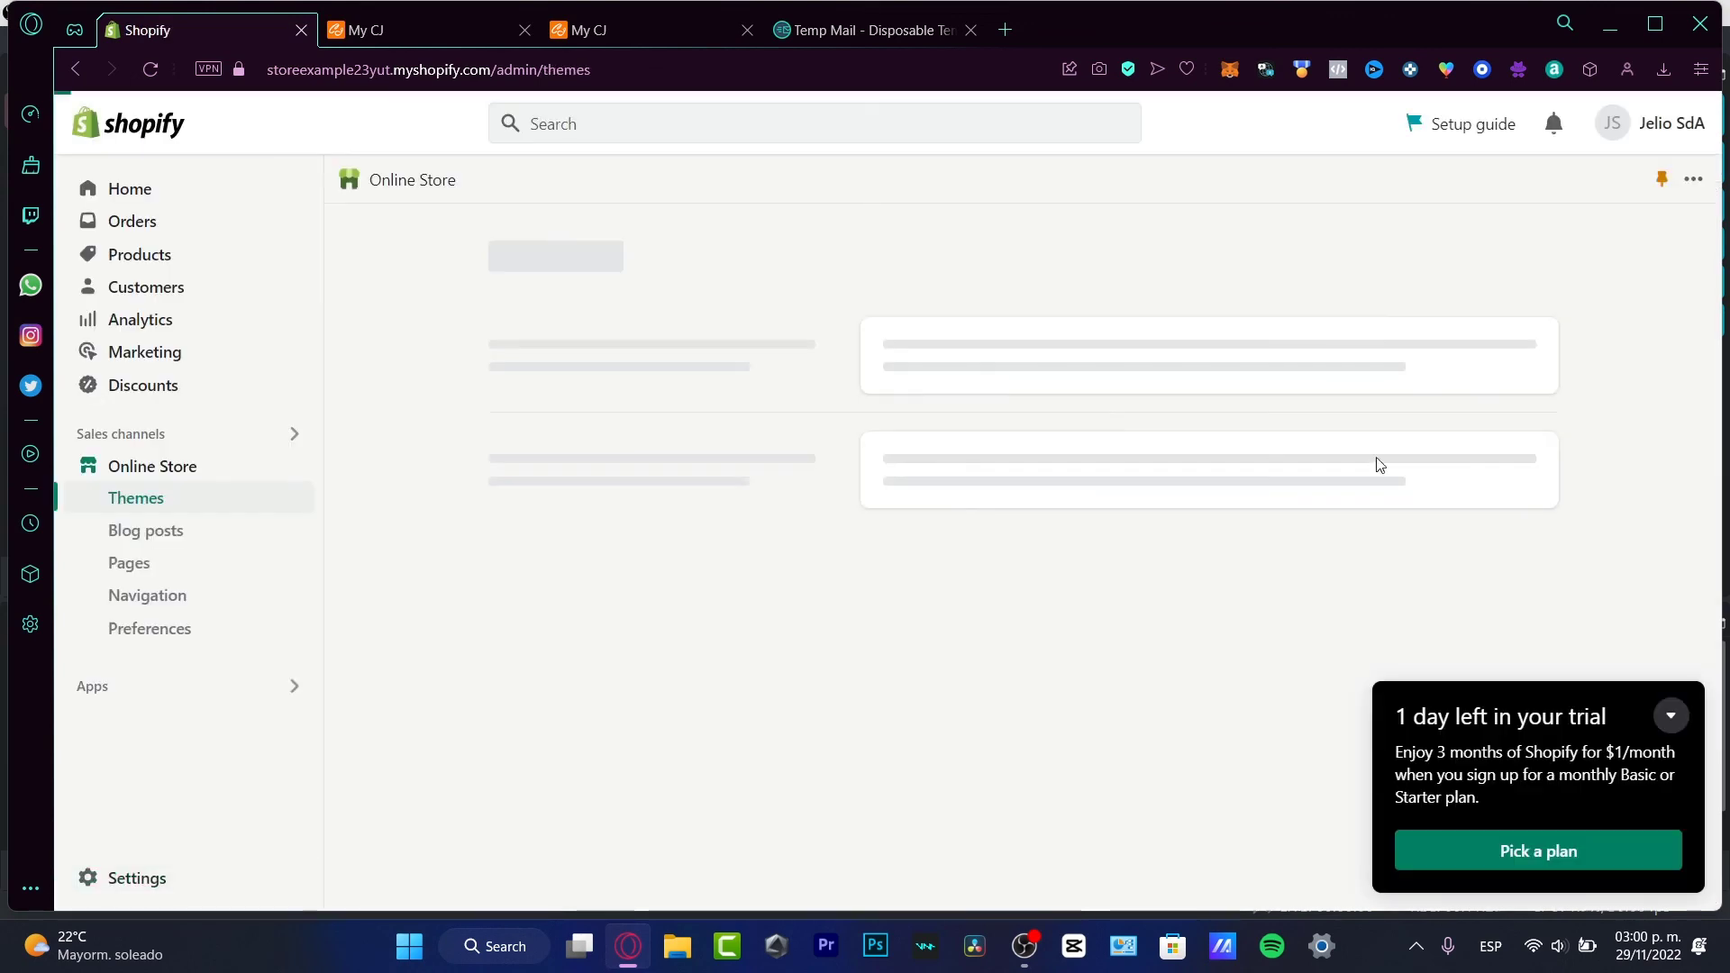
click(1672, 719)
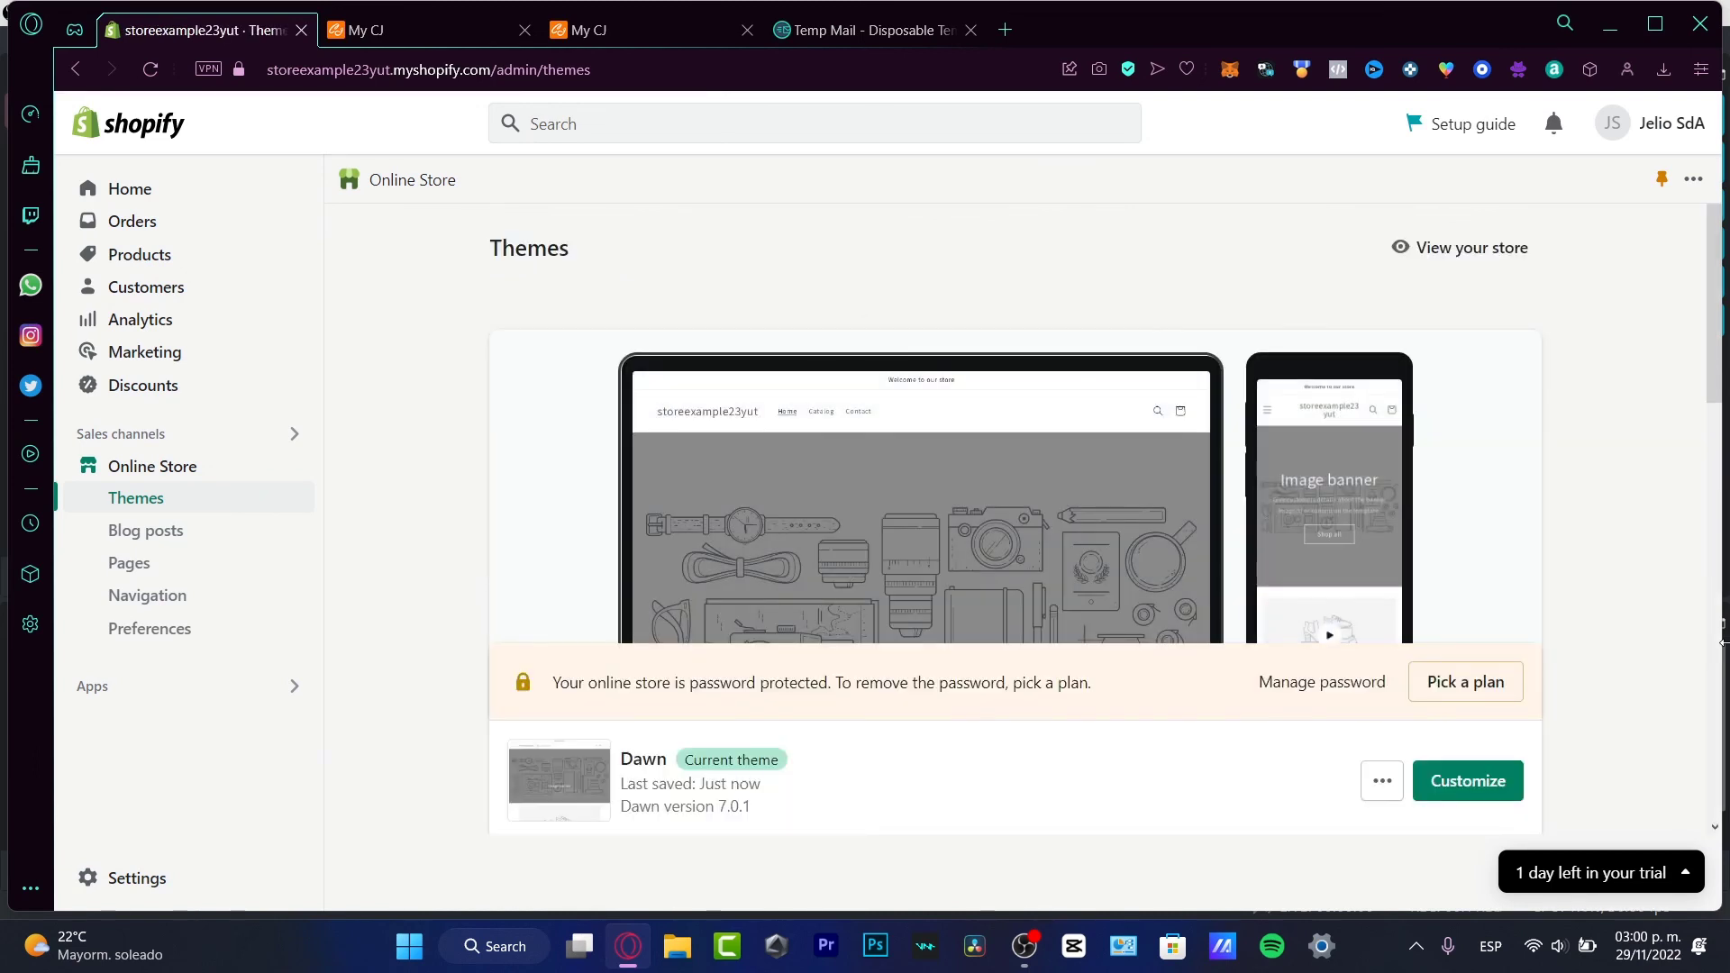
Switch to CJdropshipping and open the My CJ dashboard from the Shopify store authorization page
click(423, 38)
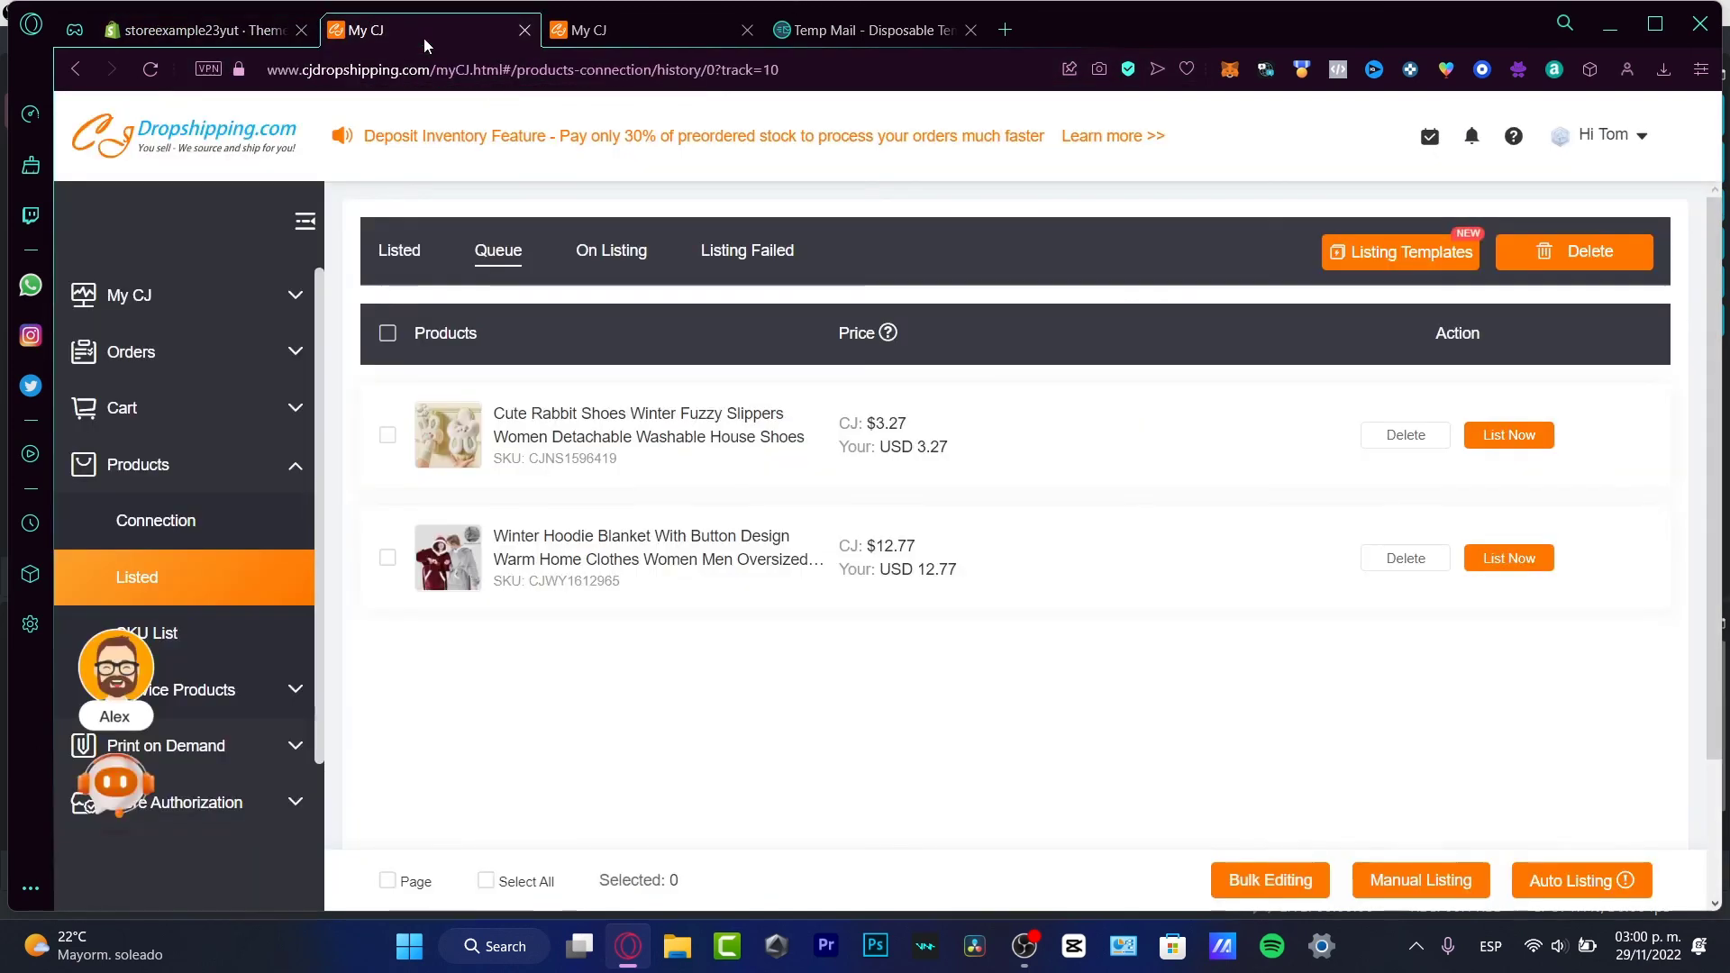
click(665, 38)
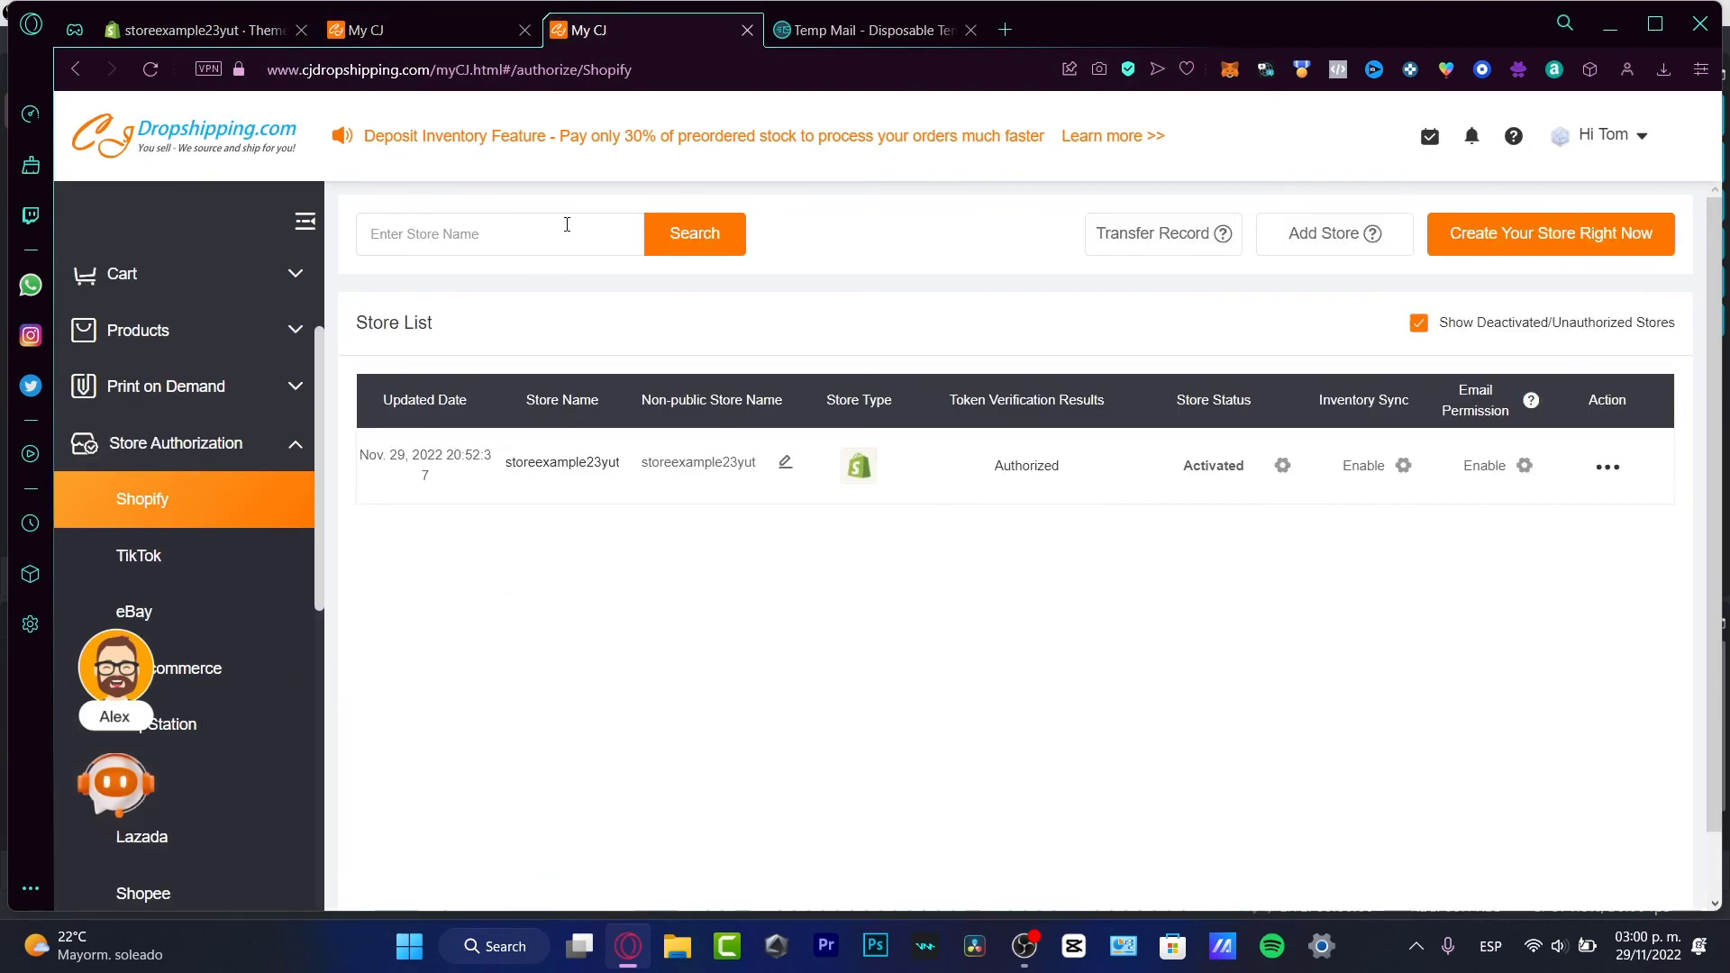
scroll(224, 309, up, 3)
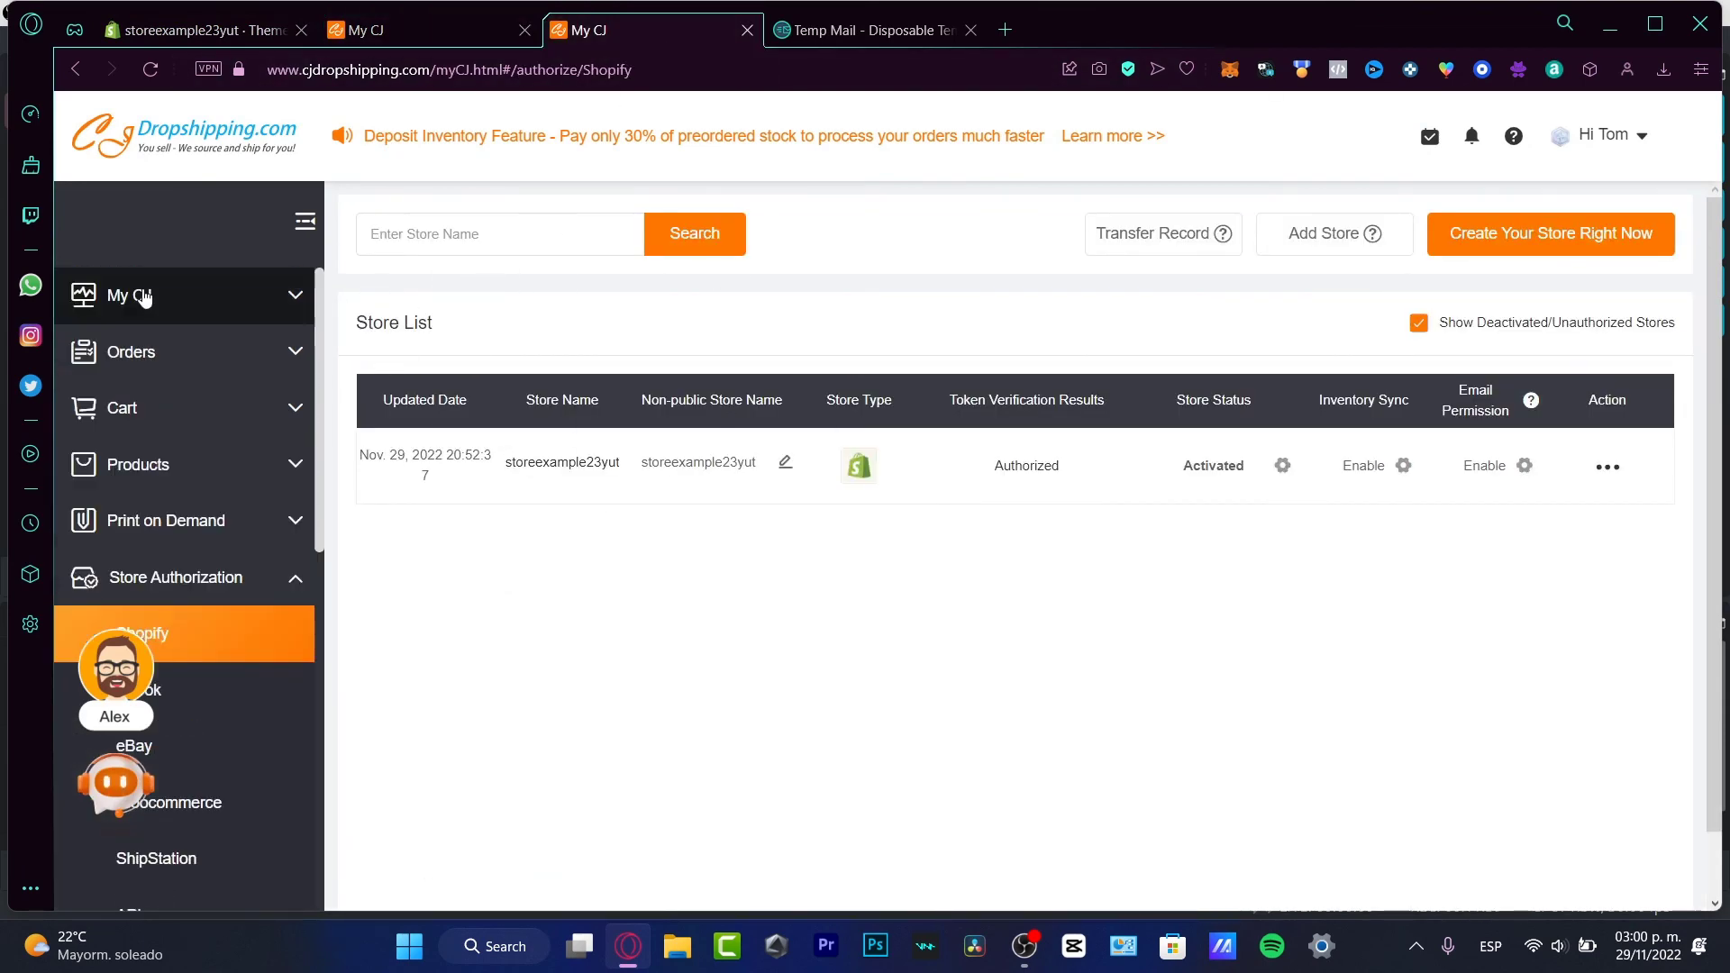
click(135, 295)
click(212, 371)
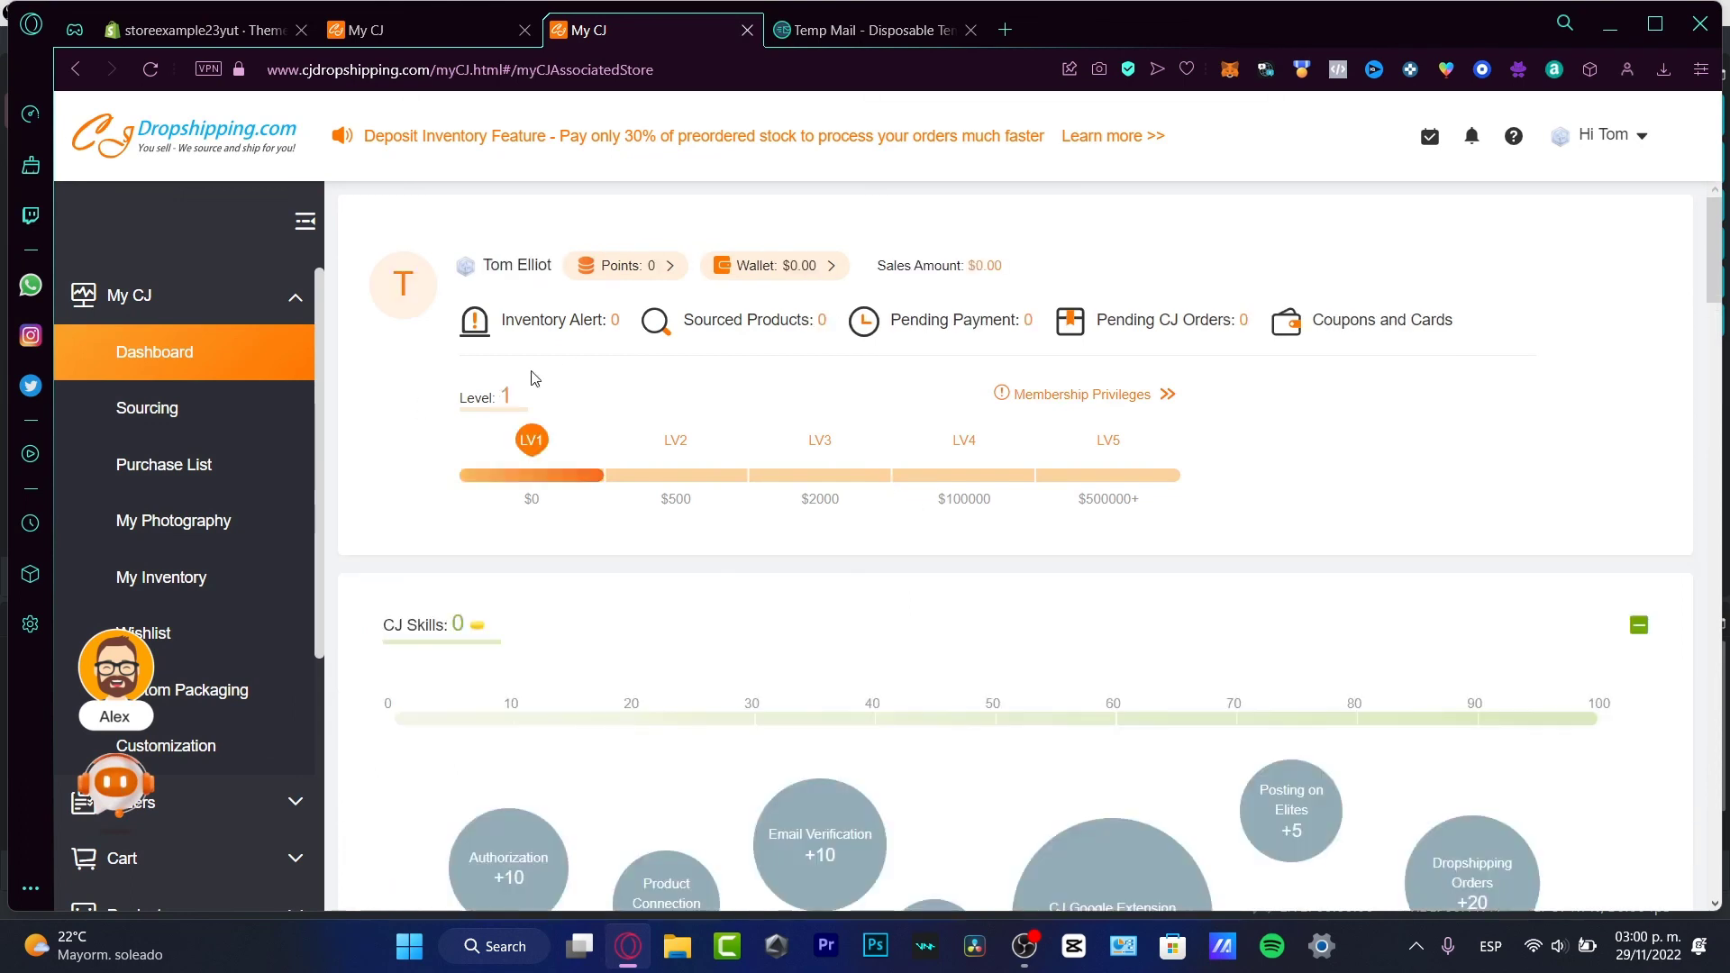